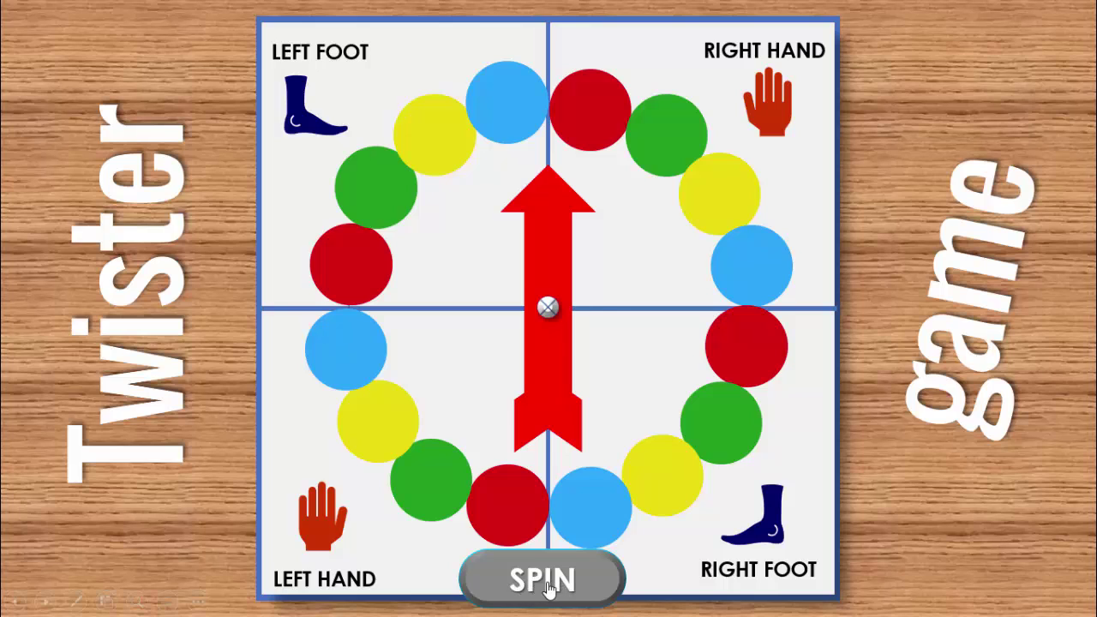
Spin the finished board's red arrow with SPIN, then exit the show to the blank slide 2.
{"action": "left_click", "coordinate": [548, 588]}
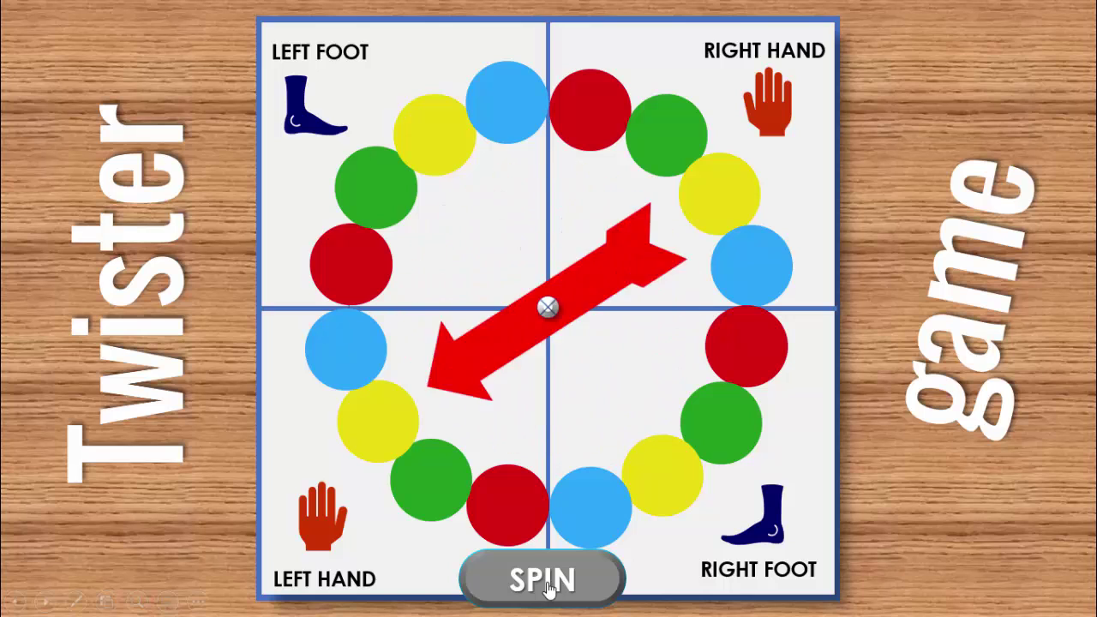
{"action": "left_click", "coordinate": [896, 420]}
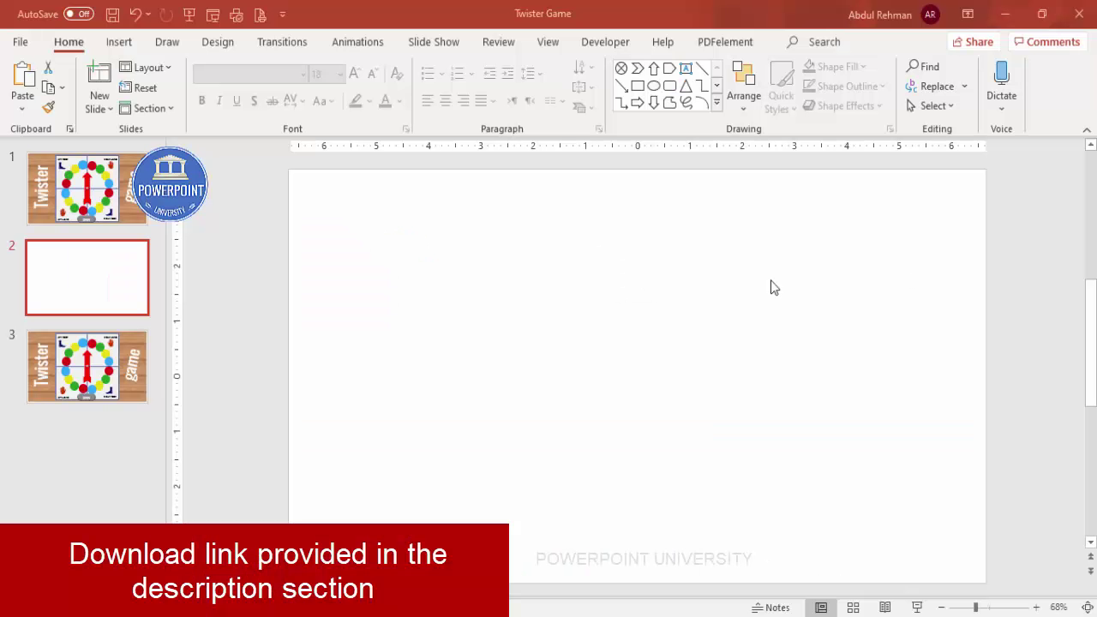
Turn on the slide guides and draw a 7.11" square rectangle near the centre.
{"action": "left_click", "coordinate": [548, 43]}
{"action": "left_click", "coordinate": [341, 105]}
{"action": "left_click", "coordinate": [129, 45]}
{"action": "left_click", "coordinate": [258, 86]}
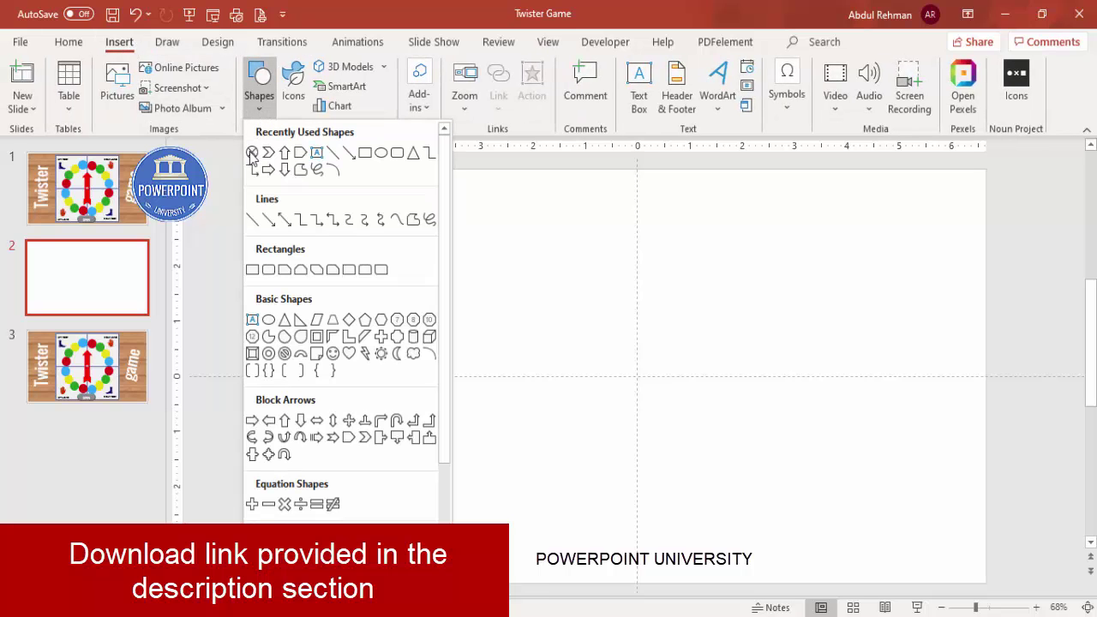
{"action": "left_click", "coordinate": [251, 271]}
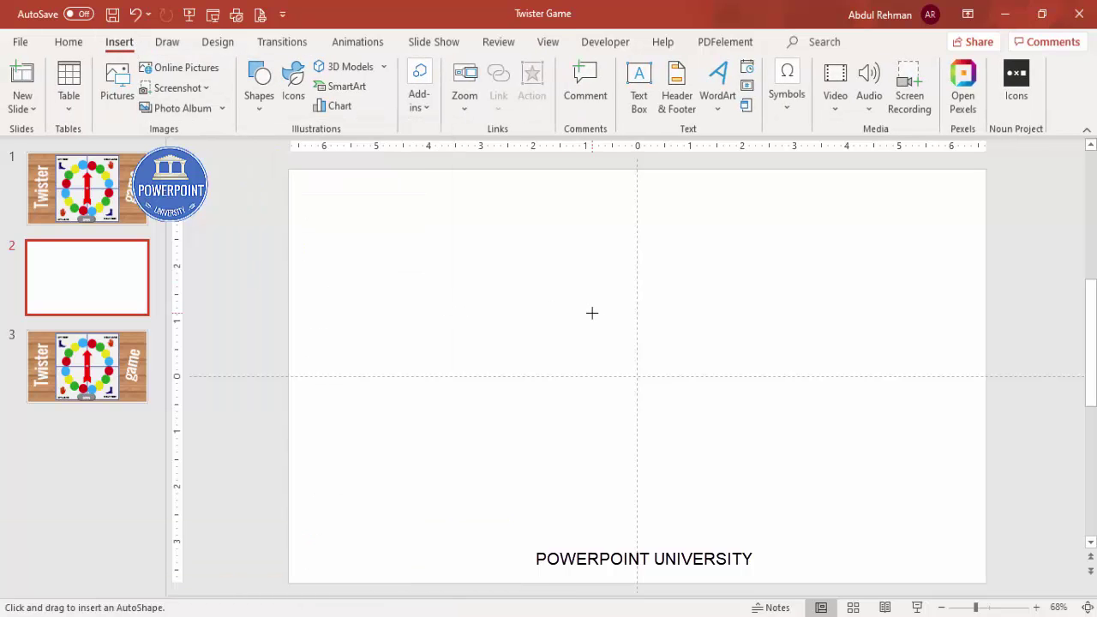
{"action": "left_click_drag", "start_coordinate": [592, 312], "coordinate": [645, 368]}
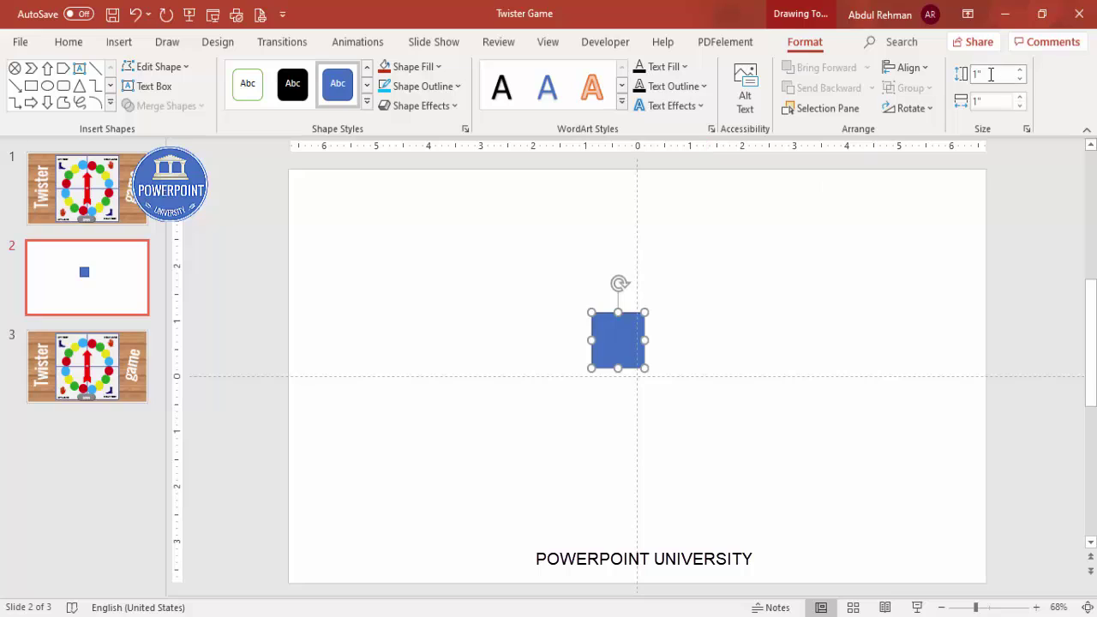
{"action": "left_click", "coordinate": [998, 74]}
{"action": "type", "text": "7.11"}
{"action": "key", "text": "Tab"}
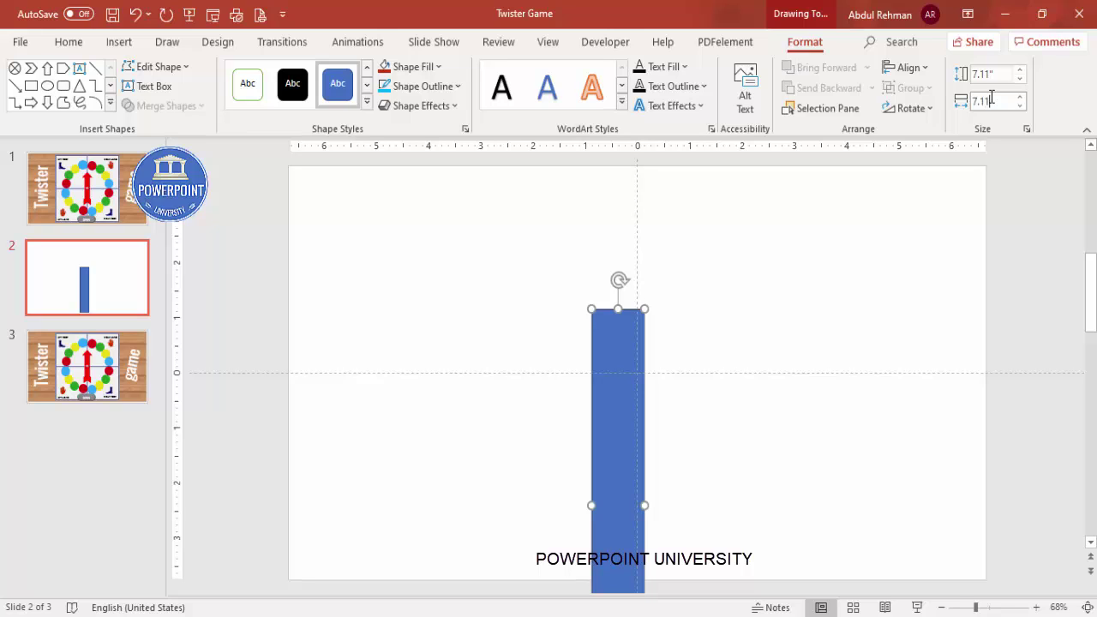
{"action": "key", "text": "Return"}
Remove the square's outline and centre it horizontally and vertically on the slide.
{"action": "left_click", "coordinate": [438, 89]}
{"action": "left_click", "coordinate": [445, 315]}
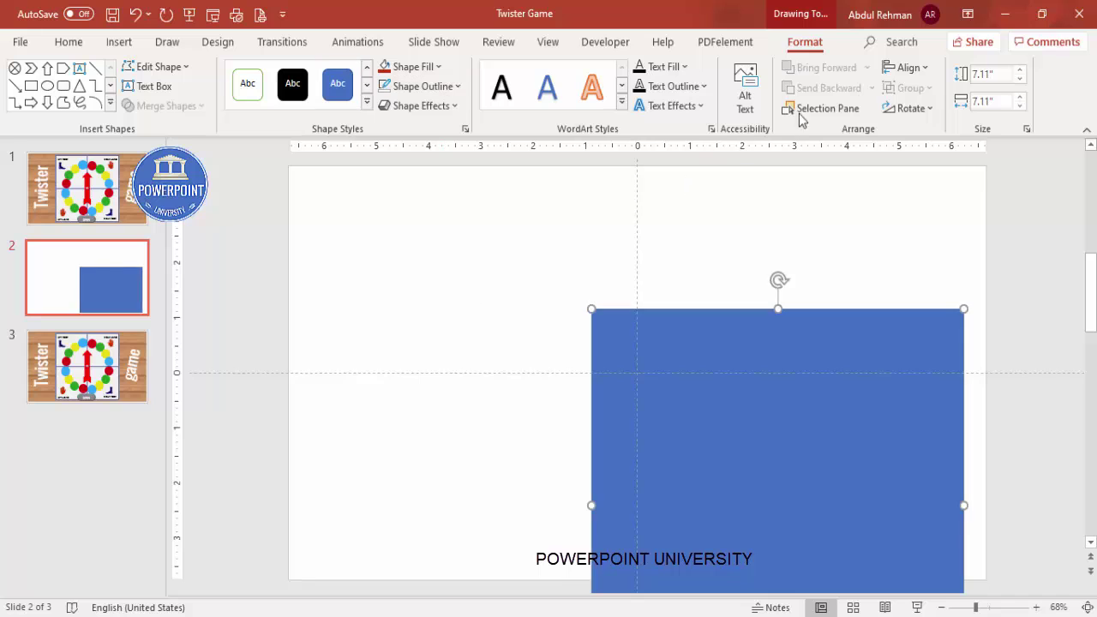
{"action": "left_click", "coordinate": [907, 68]}
{"action": "left_click", "coordinate": [931, 111]}
{"action": "left_click", "coordinate": [920, 76]}
{"action": "left_click", "coordinate": [955, 189]}
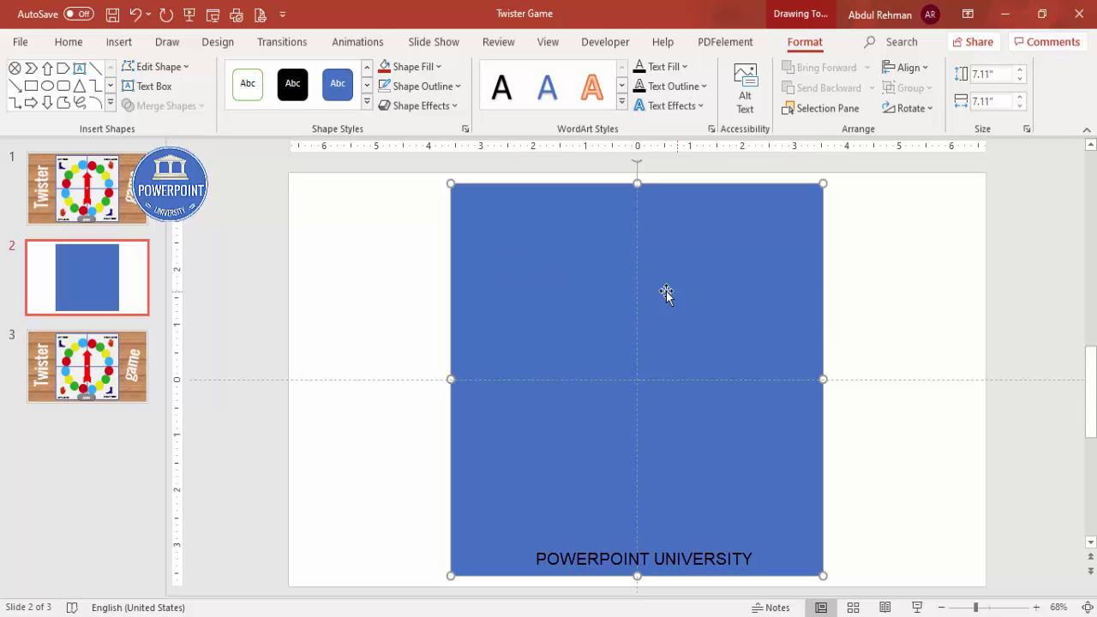
Duplicate the square, fill the copy light grey, shrink it to 6.99" and centre it.
{"action": "key", "text": "ctrl+d"}
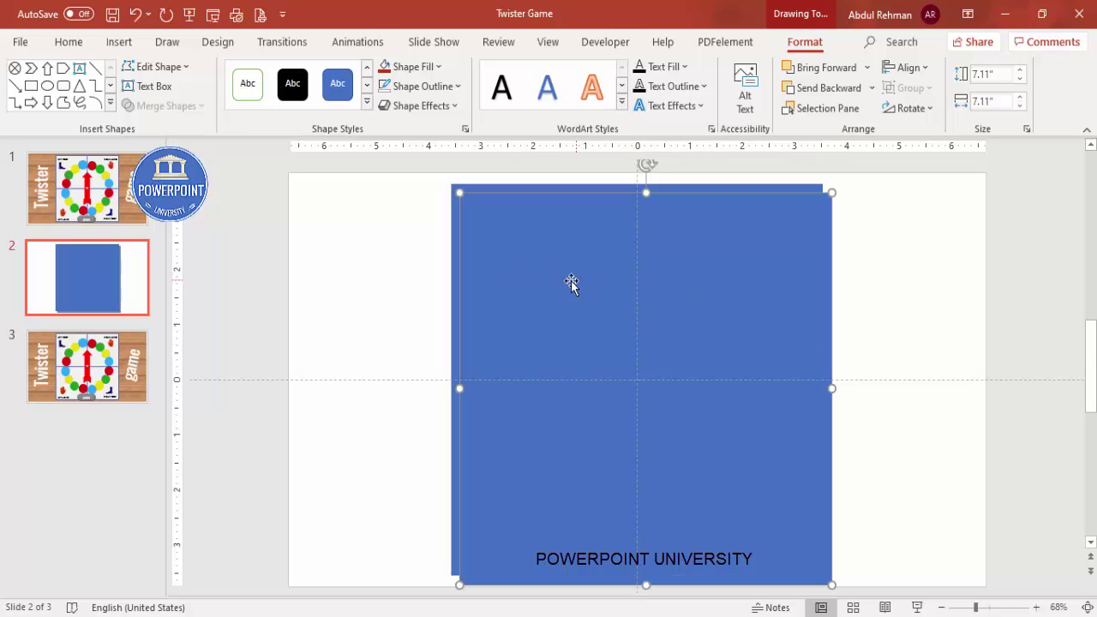
{"action": "left_click", "coordinate": [420, 67]}
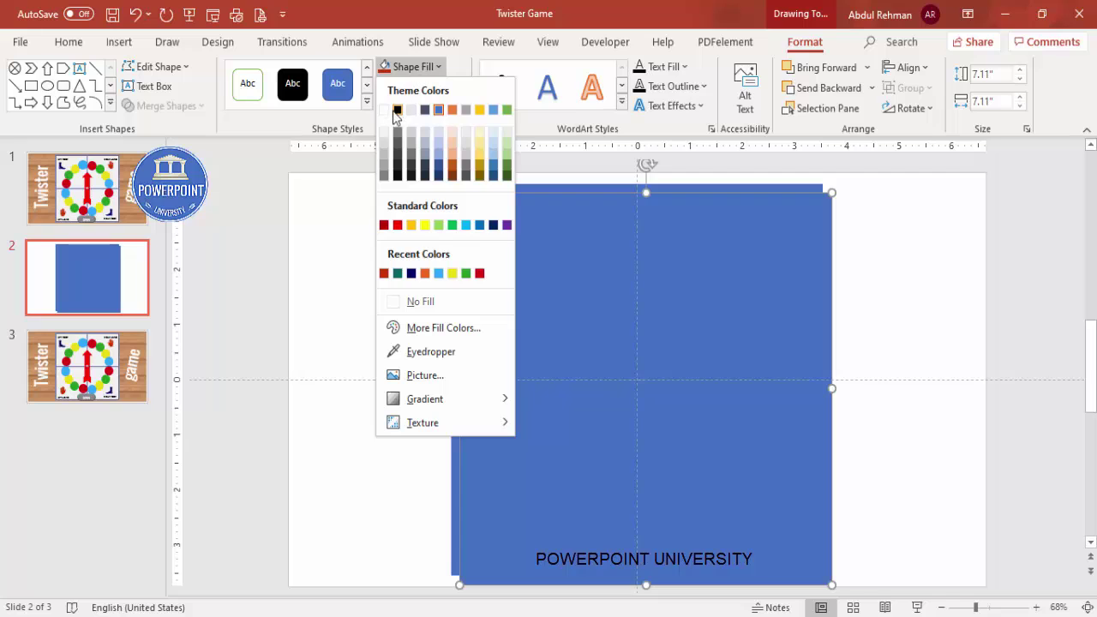
{"action": "left_click", "coordinate": [384, 143]}
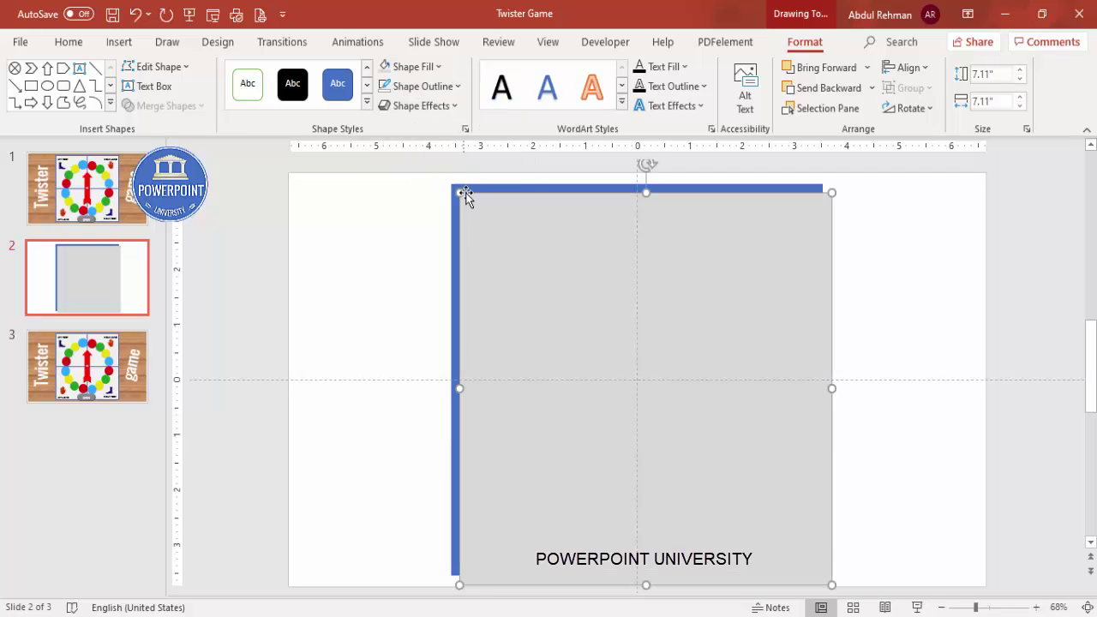
{"action": "left_click_drag", "start_coordinate": [458, 193], "coordinate": [465, 196]}
{"action": "left_click", "coordinate": [923, 69]}
{"action": "left_click", "coordinate": [938, 114]}
{"action": "left_click", "coordinate": [910, 69]}
{"action": "left_click", "coordinate": [933, 196]}
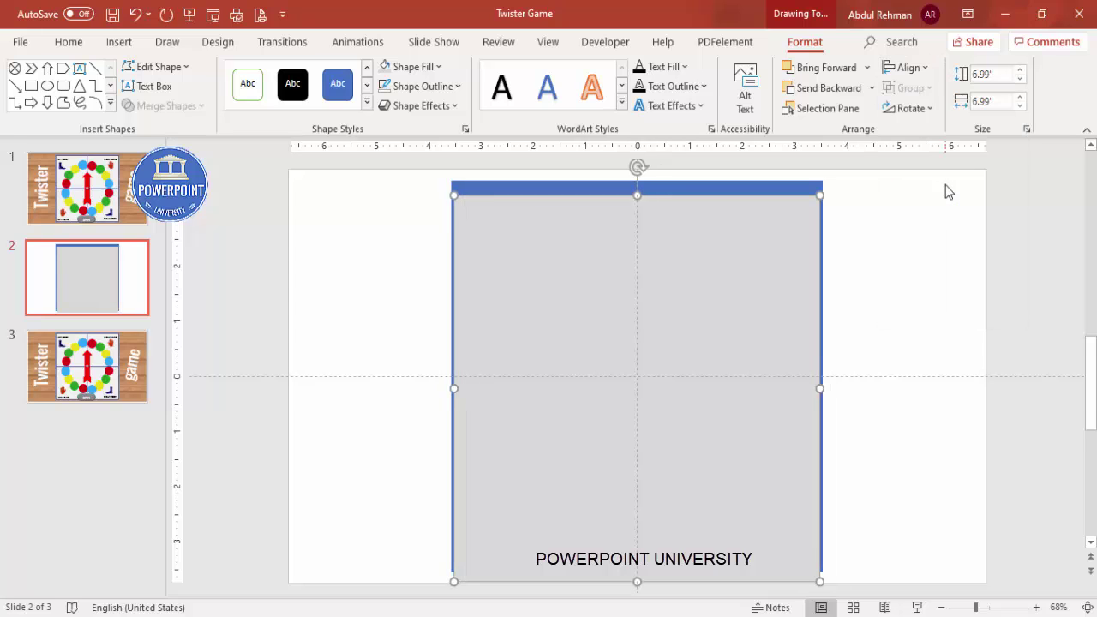
{"action": "left_click", "coordinate": [921, 257]}
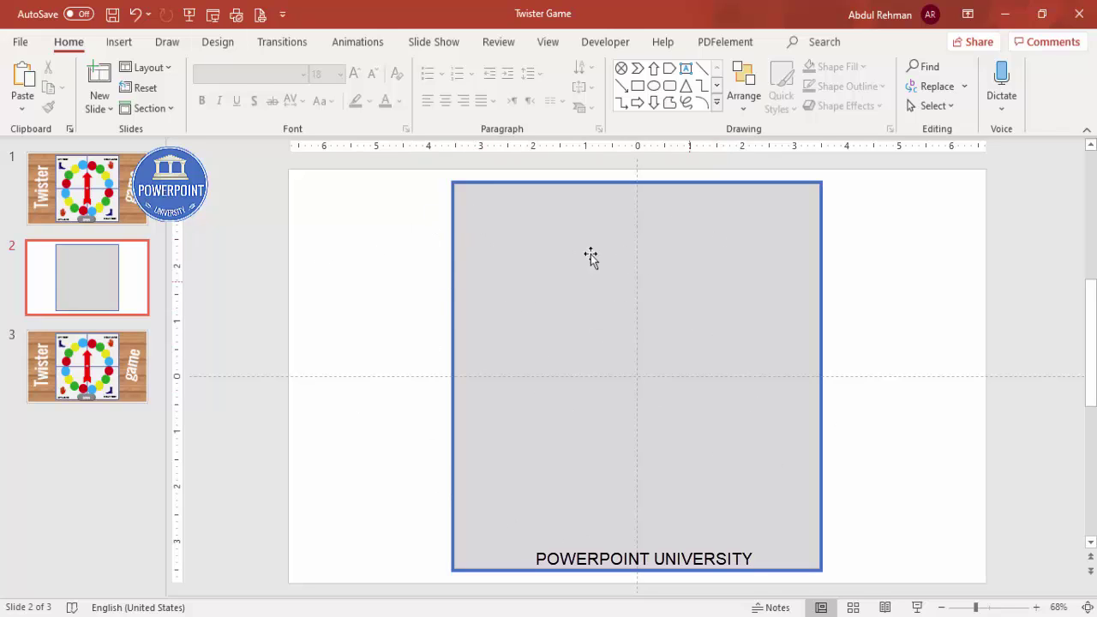
Draw a circle on the grey board and centre it horizontally and vertically.
{"action": "left_click", "coordinate": [119, 43]}
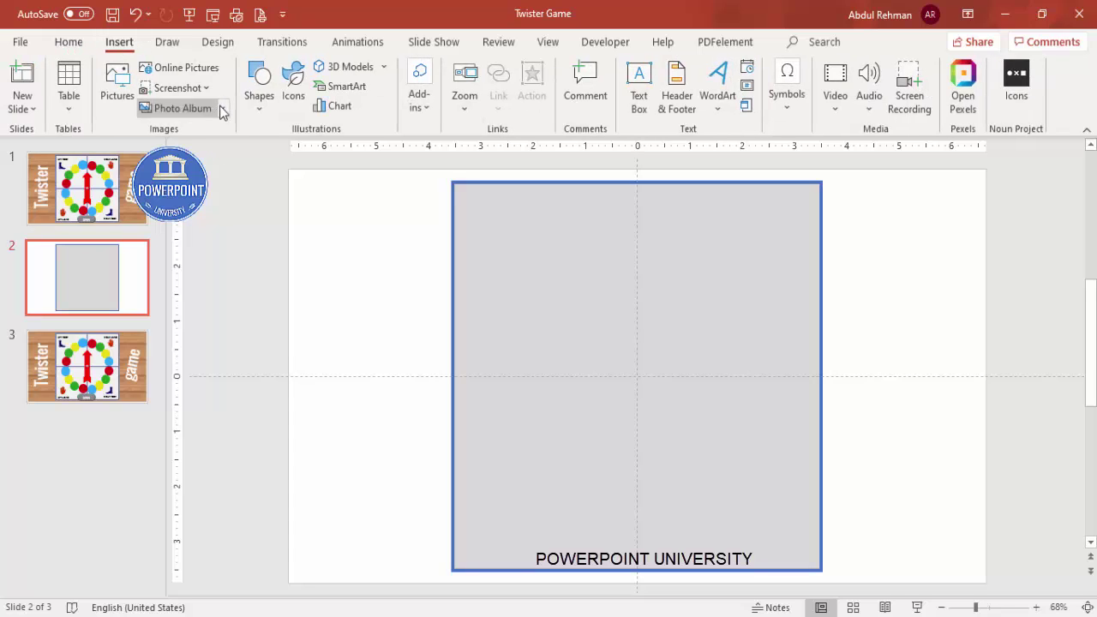
{"action": "left_click", "coordinate": [255, 110]}
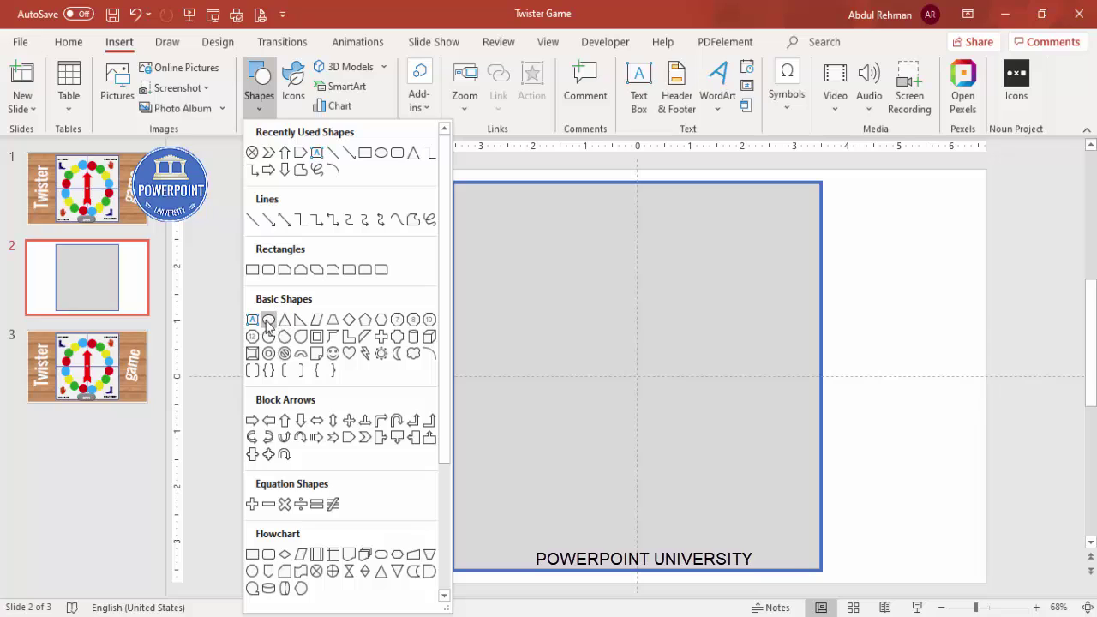
{"action": "left_click", "coordinate": [268, 322]}
{"action": "left_click_drag", "start_coordinate": [546, 273], "coordinate": [752, 536]}
{"action": "left_click", "coordinate": [909, 67]}
{"action": "left_click", "coordinate": [937, 114]}
{"action": "left_click", "coordinate": [909, 67]}
{"action": "left_click", "coordinate": [939, 188]}
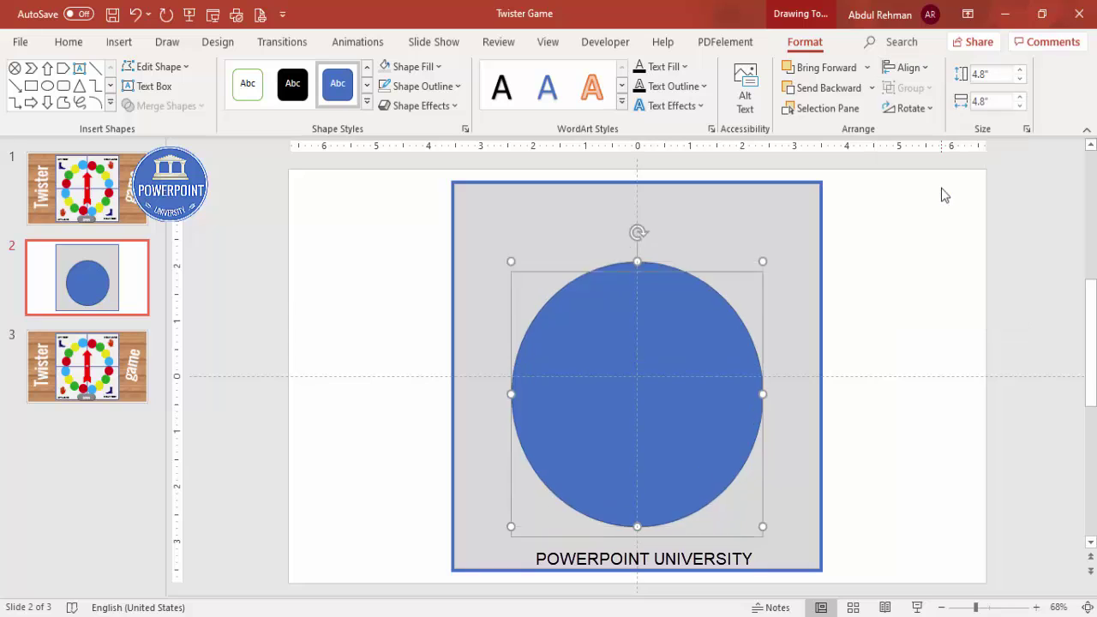
Give the circle no fill and enlarge it out to the guides.
{"action": "left_click", "coordinate": [418, 67]}
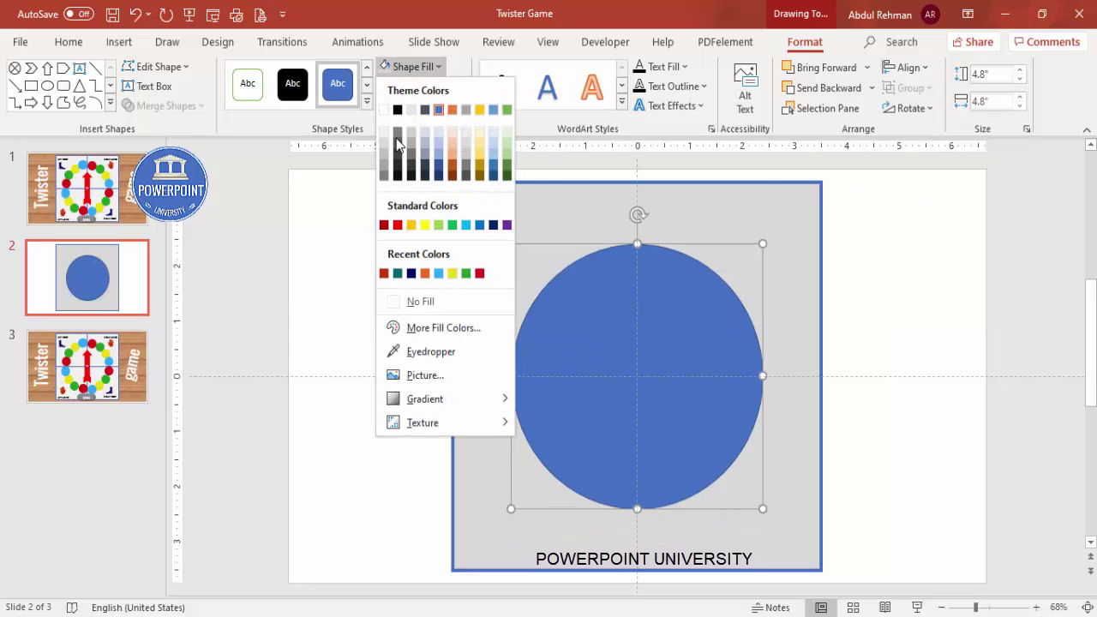
{"action": "left_click", "coordinate": [438, 301]}
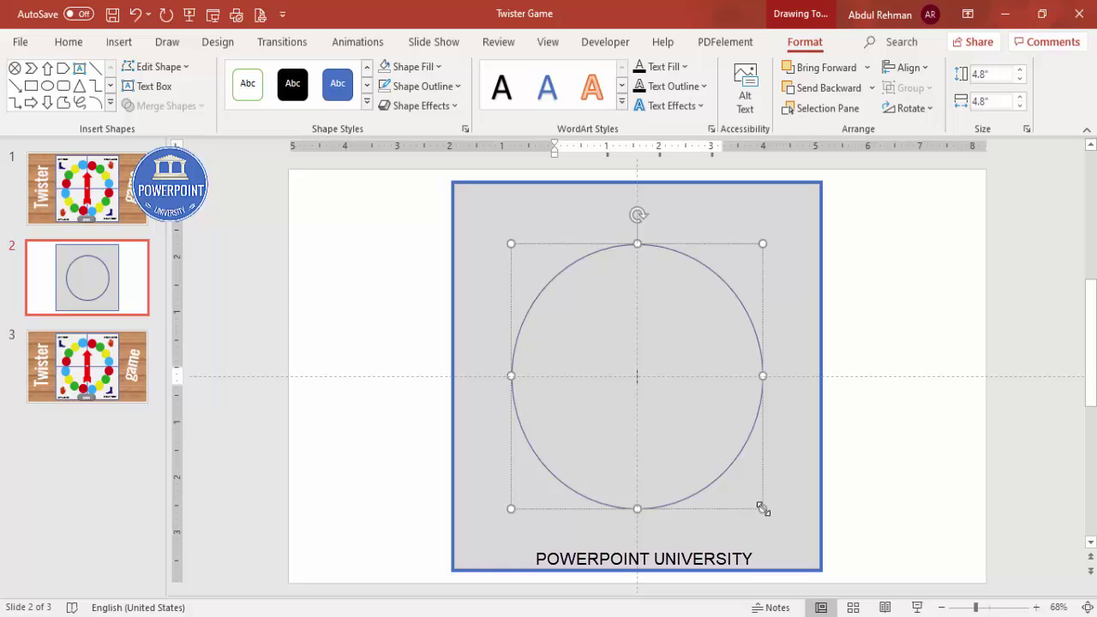
{"action": "left_click_drag", "start_coordinate": [763, 507], "coordinate": [766, 514]}
{"action": "left_click", "coordinate": [882, 423]}
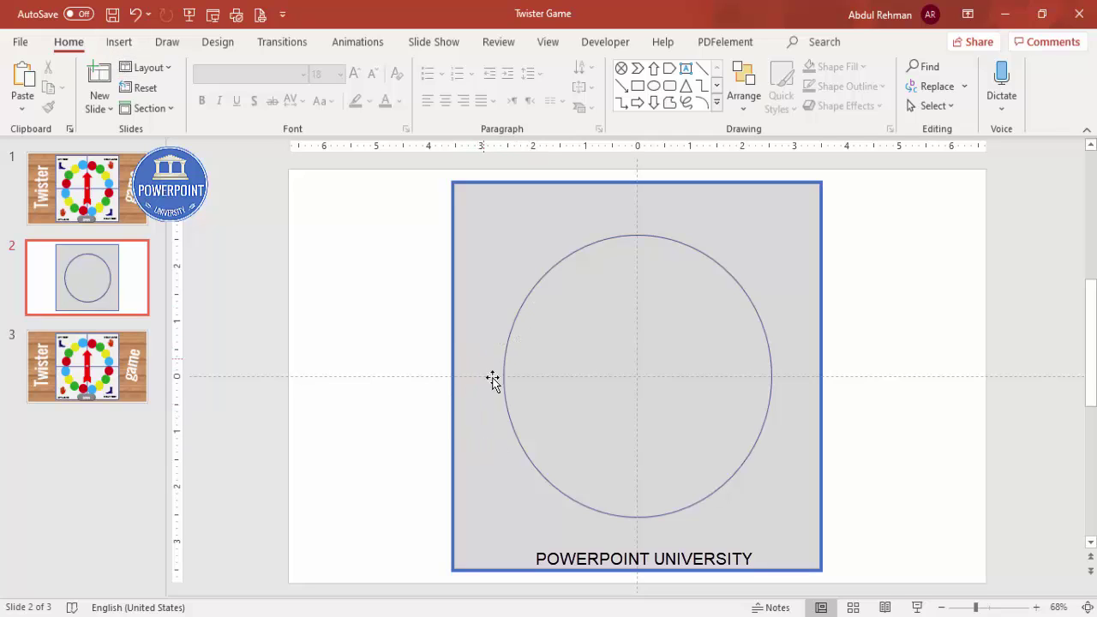
Add a small outline-free blue circle on the big circle's left edge.
{"action": "left_click", "coordinate": [127, 46]}
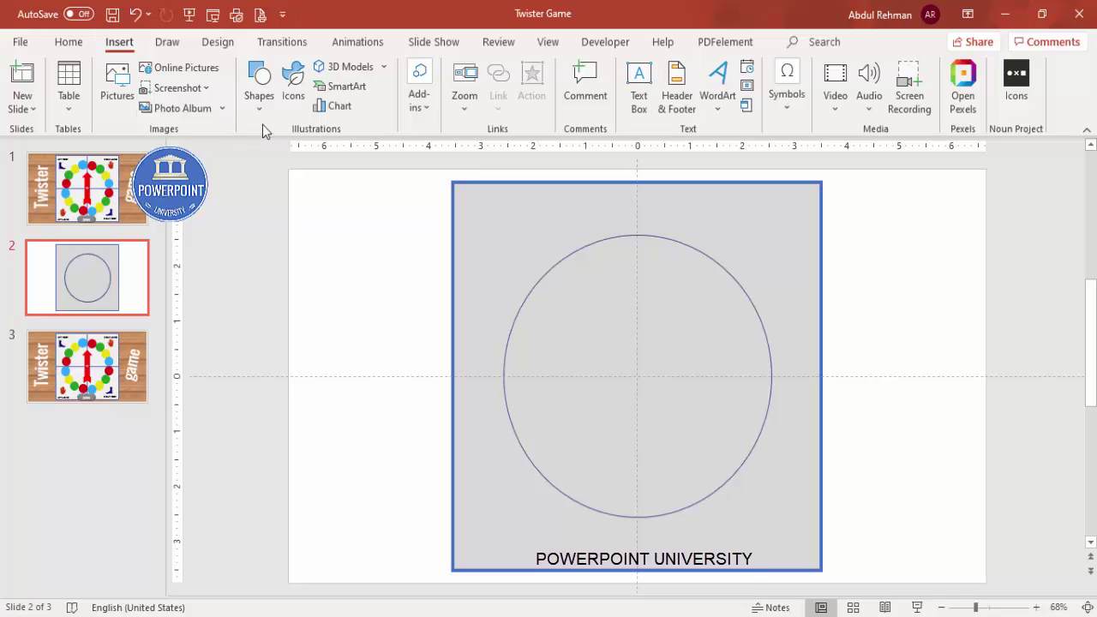
{"action": "left_click", "coordinate": [259, 86]}
{"action": "left_click", "coordinate": [272, 319]}
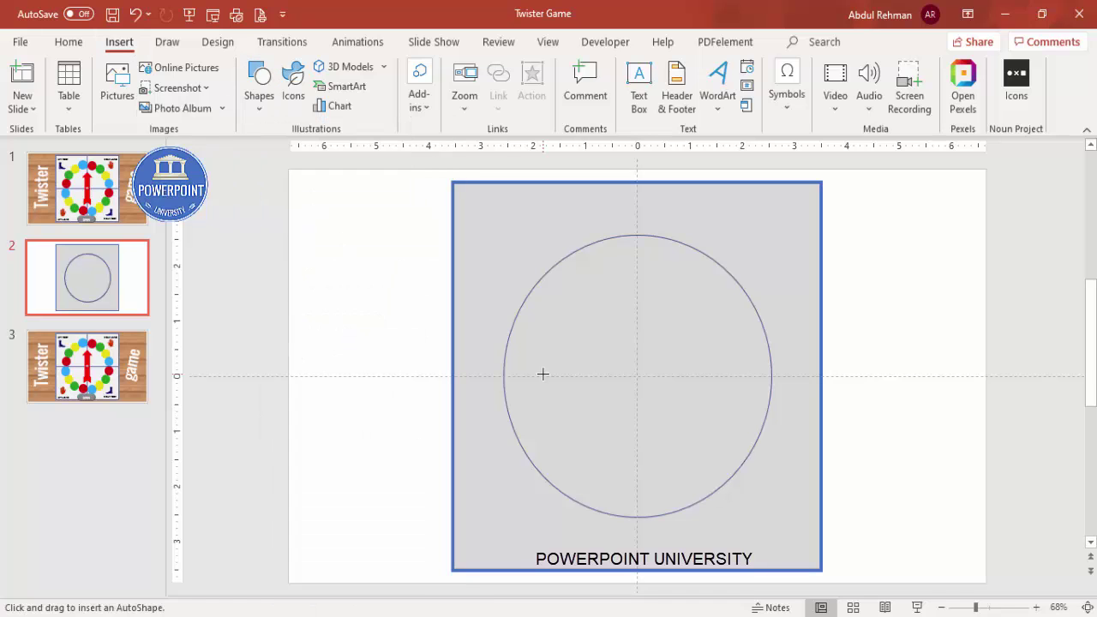
{"action": "left_click", "coordinate": [505, 343]}
{"action": "left_click_drag", "start_coordinate": [529, 369], "coordinate": [514, 340]}
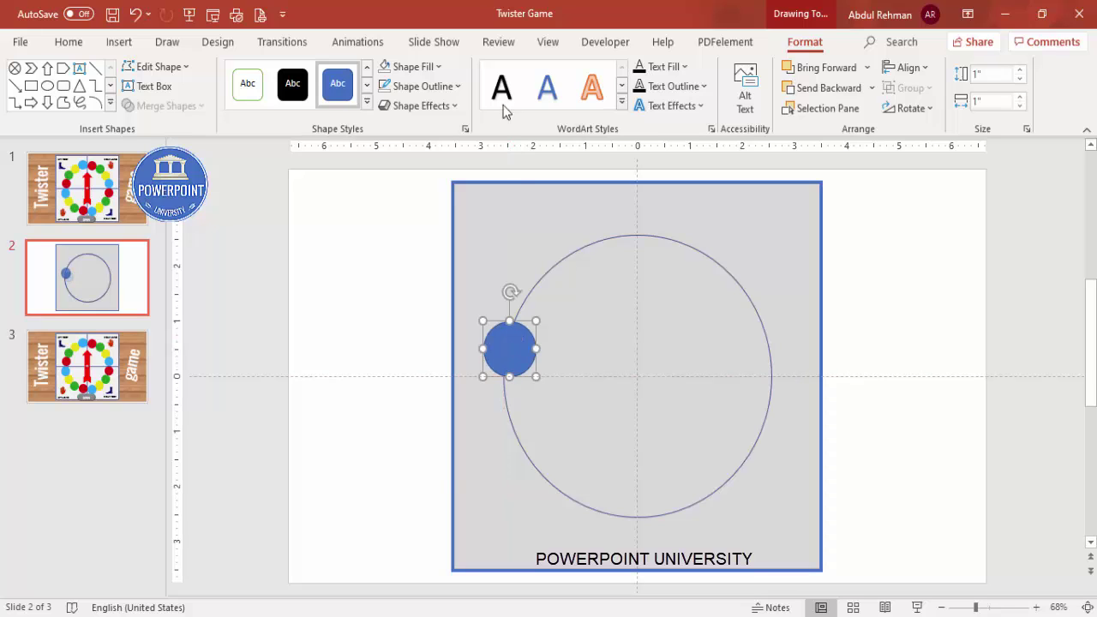
{"action": "left_click", "coordinate": [455, 87]}
{"action": "left_click", "coordinate": [444, 322]}
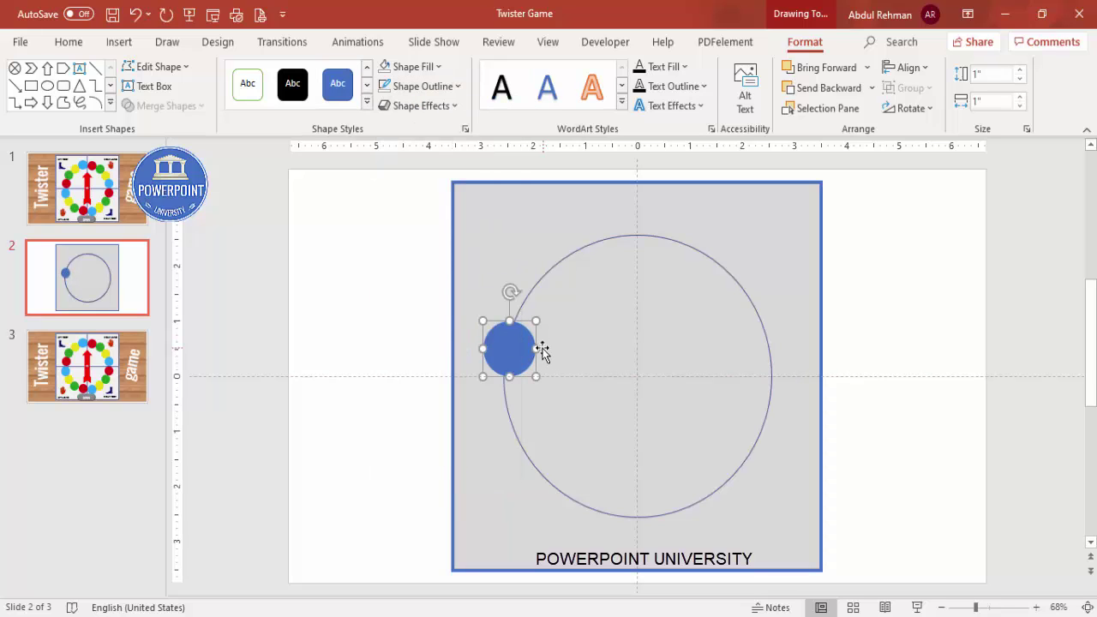
Copy the dot three times along the upper-left arc and save the presentation.
{"action": "left_click_drag", "start_coordinate": [497, 359], "coordinate": [512, 310]}
{"action": "key", "text": "ctrl+s"}
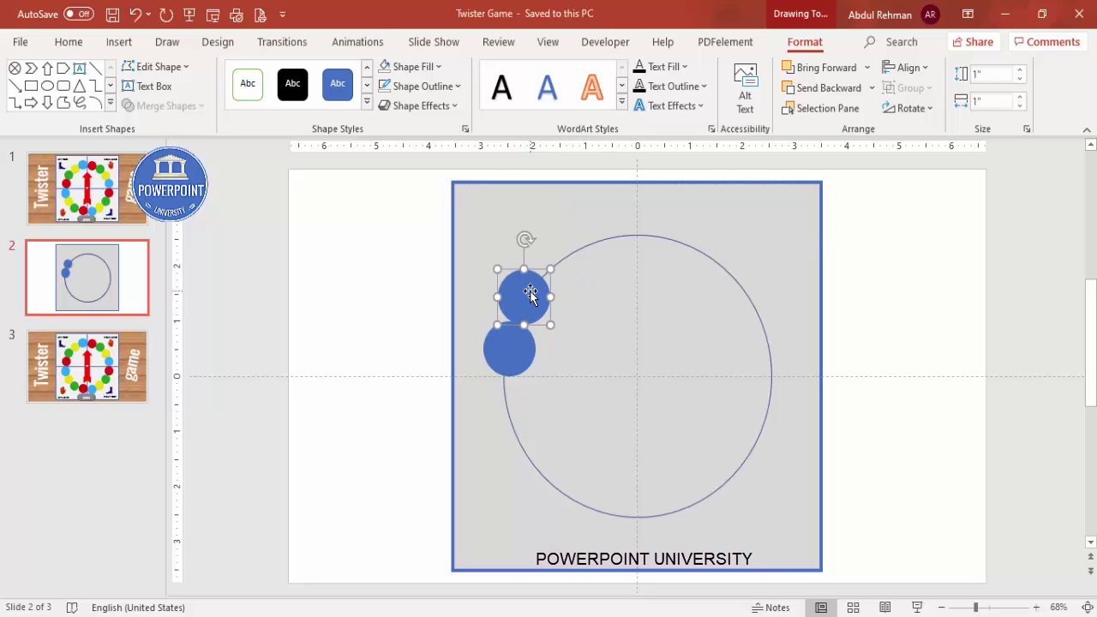
{"action": "key", "text": "ctrl+d"}
{"action": "left_click_drag", "start_coordinate": [543, 245], "coordinate": [608, 247]}
{"action": "key", "text": "ctrl+d"}
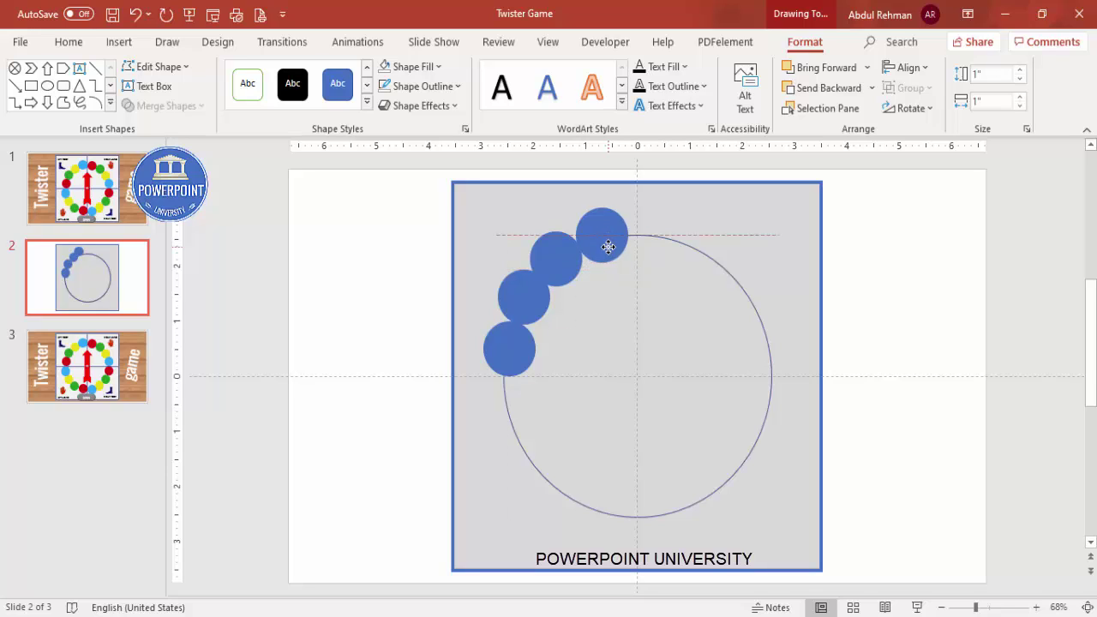
{"action": "left_click_drag", "start_coordinate": [608, 247], "coordinate": [608, 247]}
Shrink the big circle to meet the dots and nudge the dots onto its arc.
{"action": "left_click", "coordinate": [669, 245]}
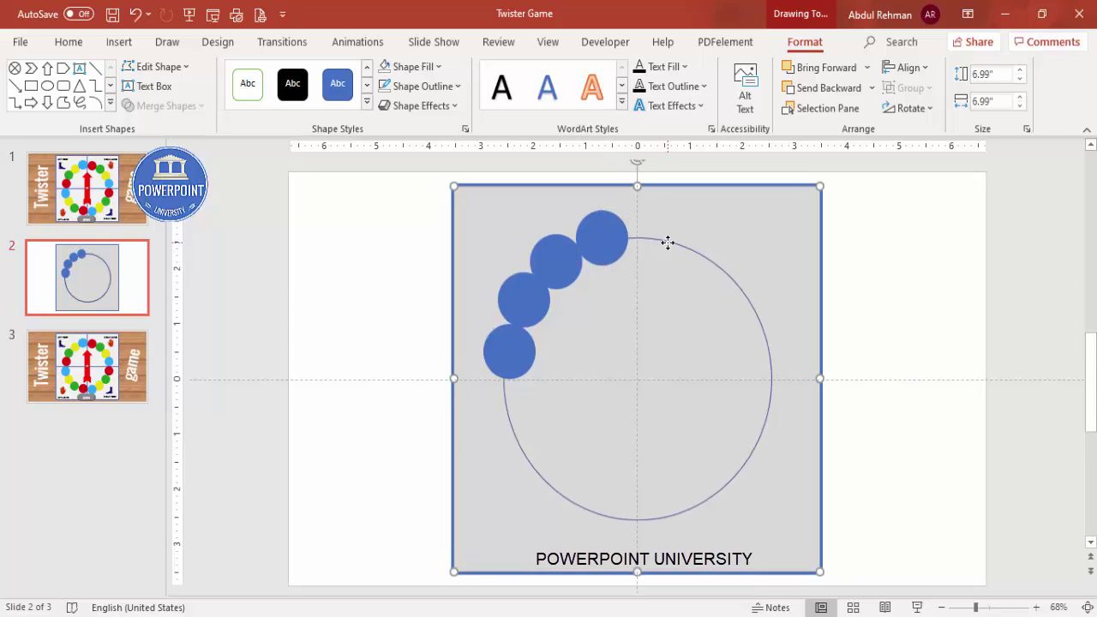
{"action": "left_click", "coordinate": [671, 247]}
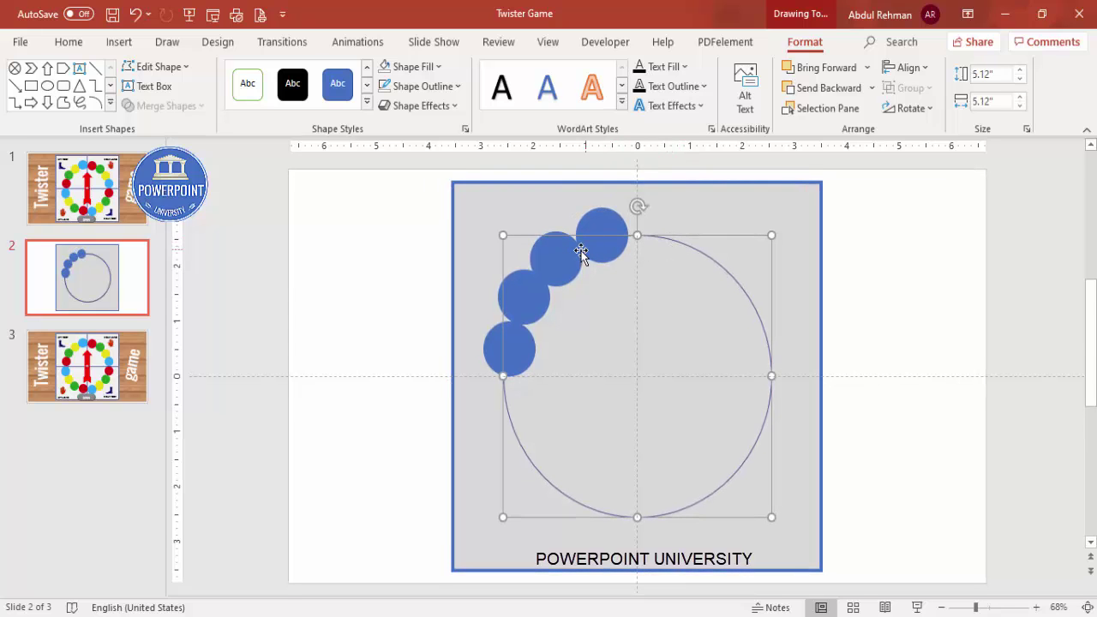
{"action": "left_click_drag", "start_coordinate": [502, 235], "coordinate": [514, 246]}
{"action": "left_click", "coordinate": [828, 272]}
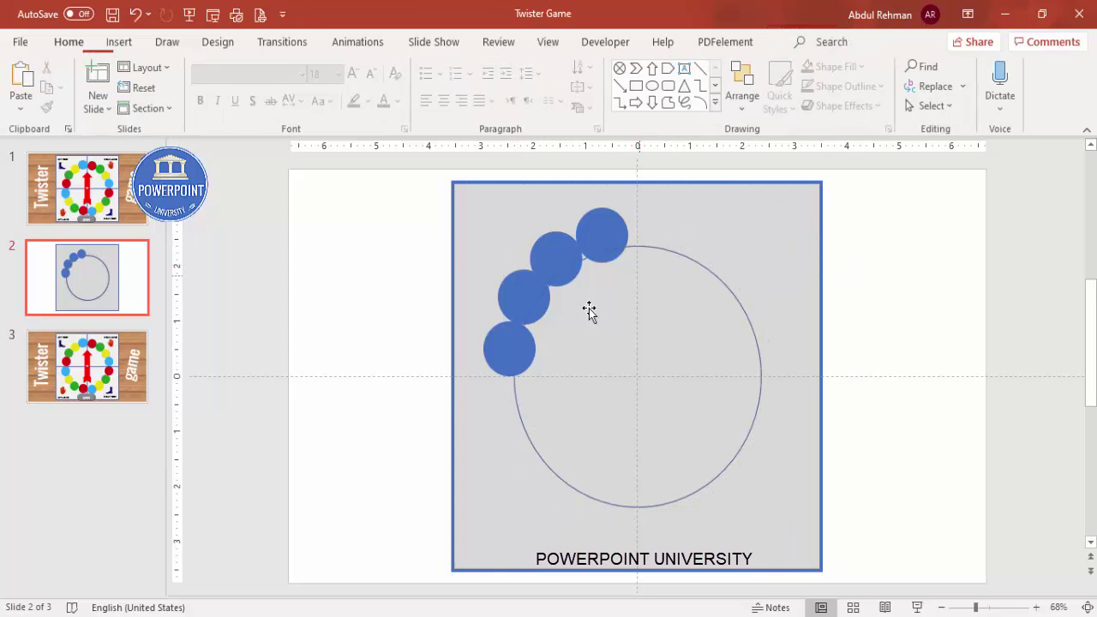
{"action": "left_click_drag", "start_coordinate": [526, 293], "coordinate": [532, 298]}
{"action": "mouse_move", "coordinate": [558, 261]}
{"action": "left_mouse_down"}
{"action": "mouse_move", "coordinate": [567, 270]}
{"action": "mouse_move", "coordinate": [628, 249]}
{"action": "mouse_move", "coordinate": [566, 265]}
{"action": "left_mouse_up"}
{"action": "left_click_drag", "start_coordinate": [539, 300], "coordinate": [536, 301]}
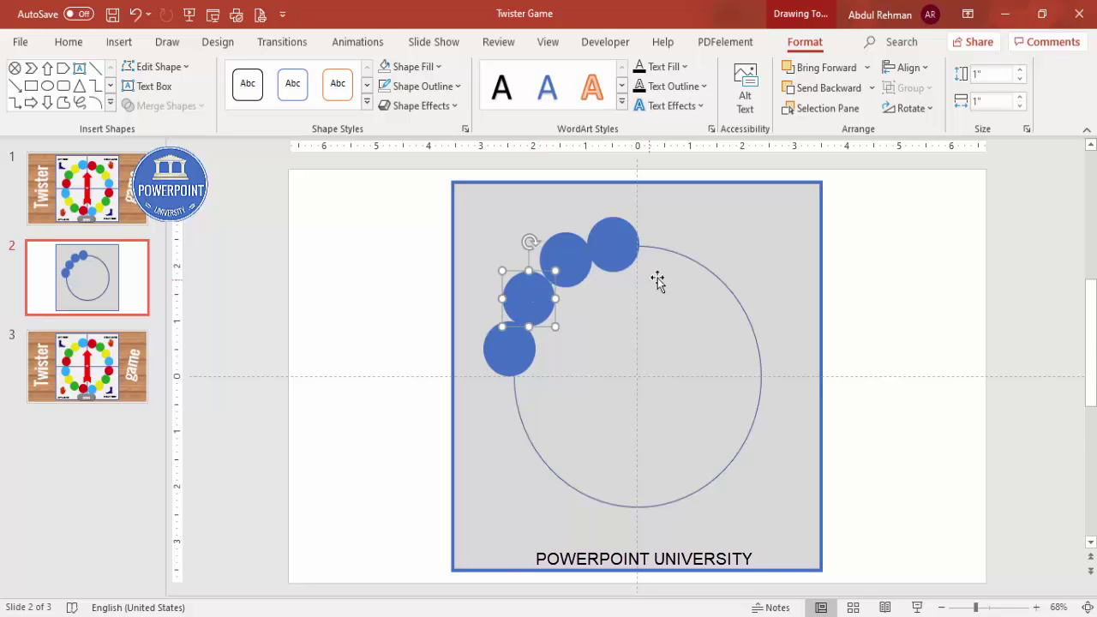
Fill the lowest dot red and the one above it green.
{"action": "left_click", "coordinate": [768, 253]}
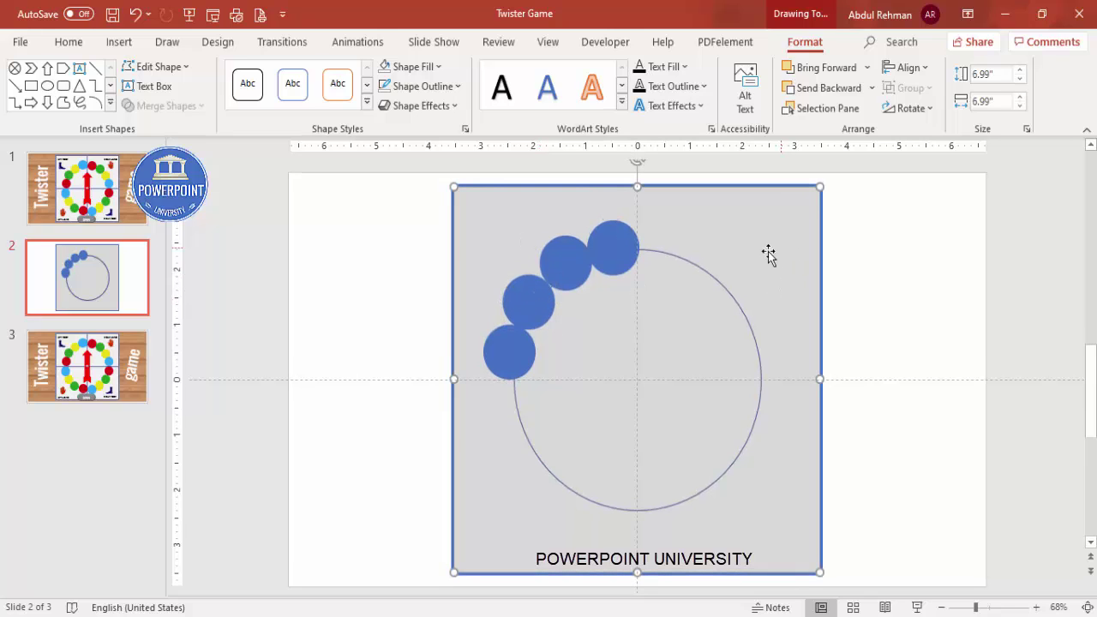
{"action": "left_click", "coordinate": [504, 358]}
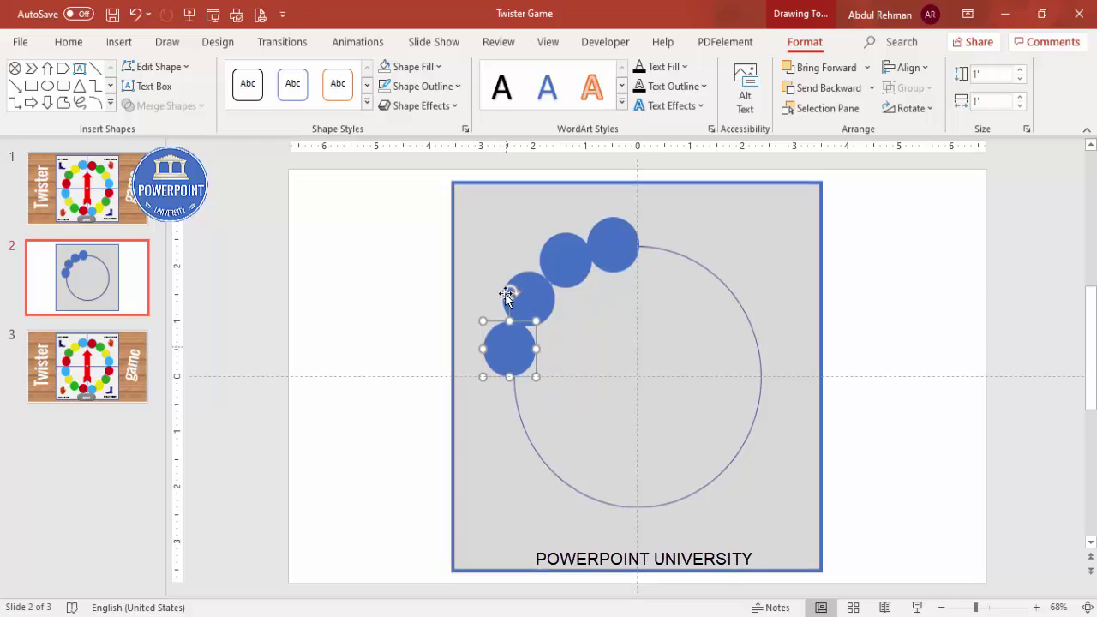
{"action": "left_click", "coordinate": [440, 67]}
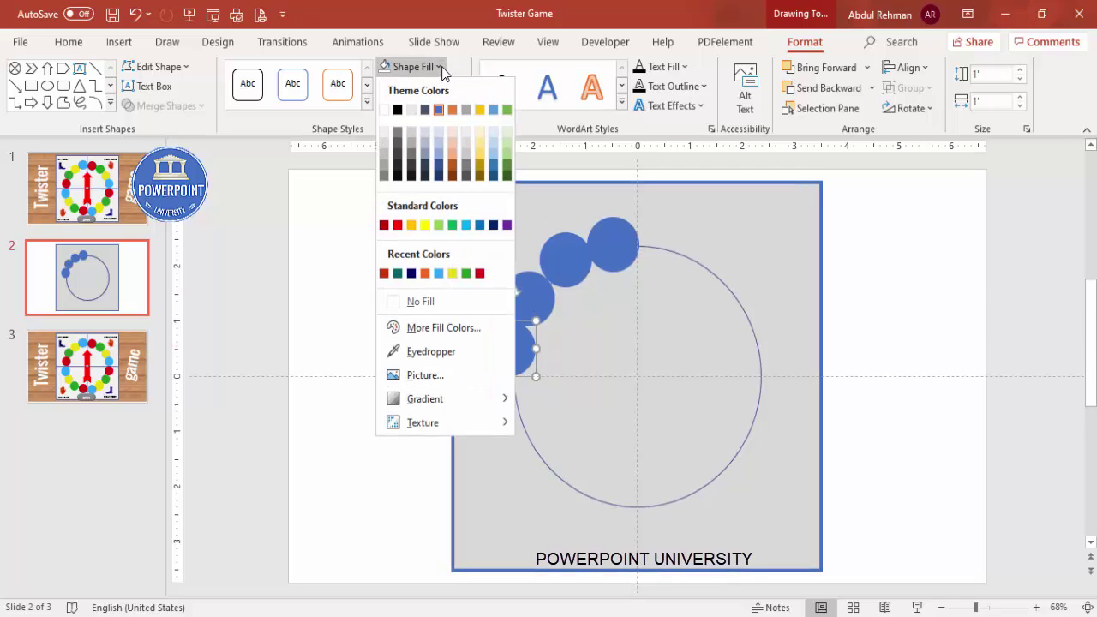
{"action": "left_click", "coordinate": [479, 274]}
{"action": "left_click", "coordinate": [529, 299]}
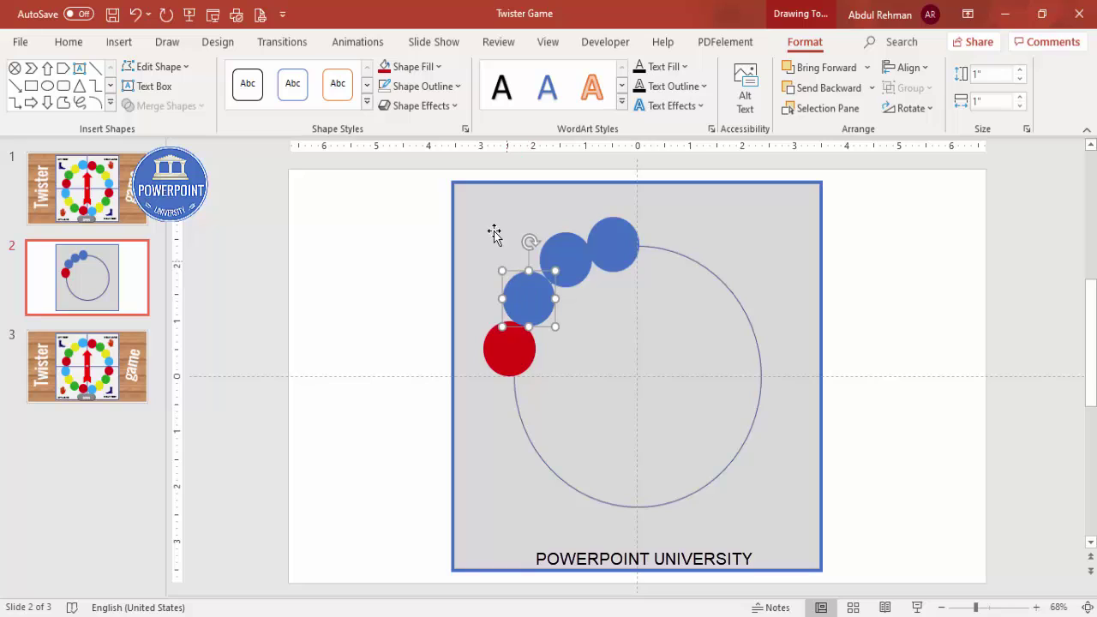
{"action": "left_click", "coordinate": [439, 66]}
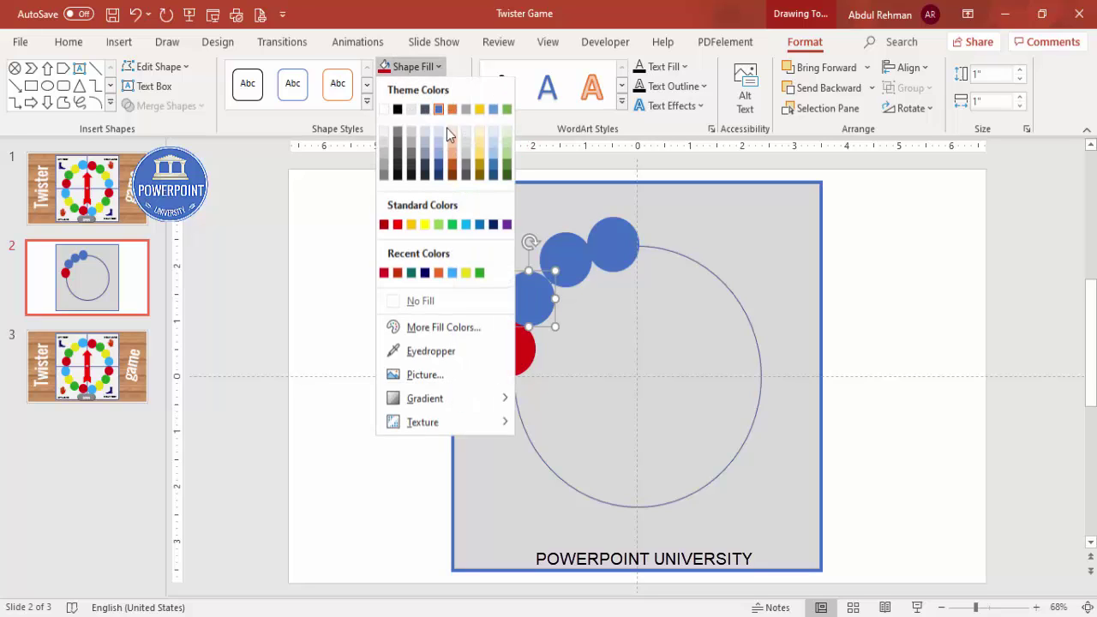
{"action": "left_click", "coordinate": [479, 273]}
Fill the third dot yellow and the top dot light blue.
{"action": "left_click", "coordinate": [554, 267]}
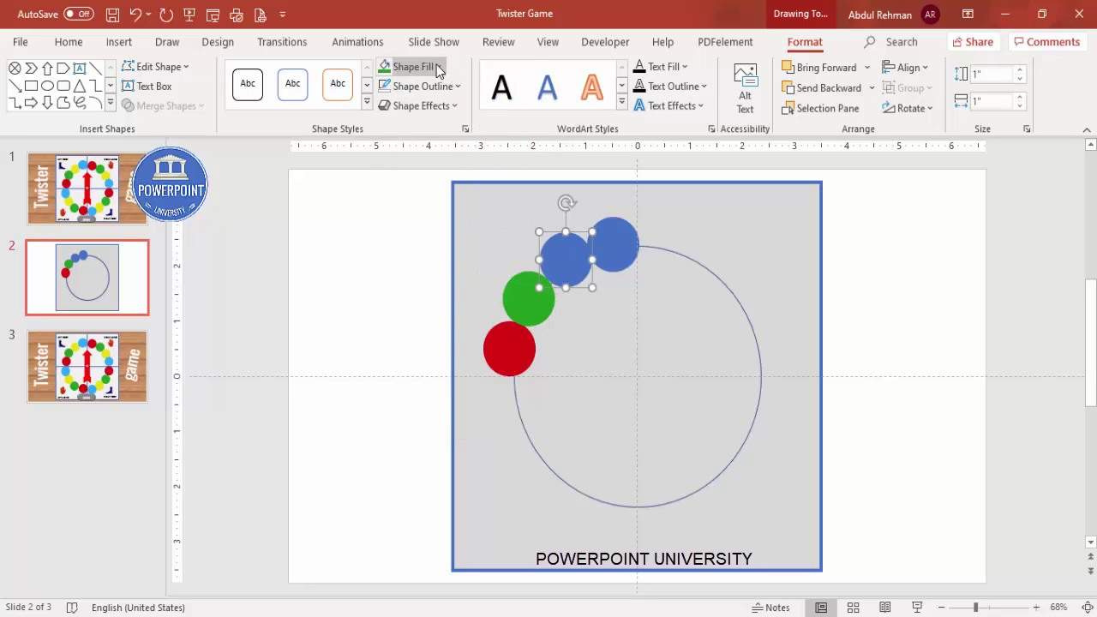
{"action": "left_click", "coordinate": [413, 67]}
{"action": "left_click", "coordinate": [479, 273]}
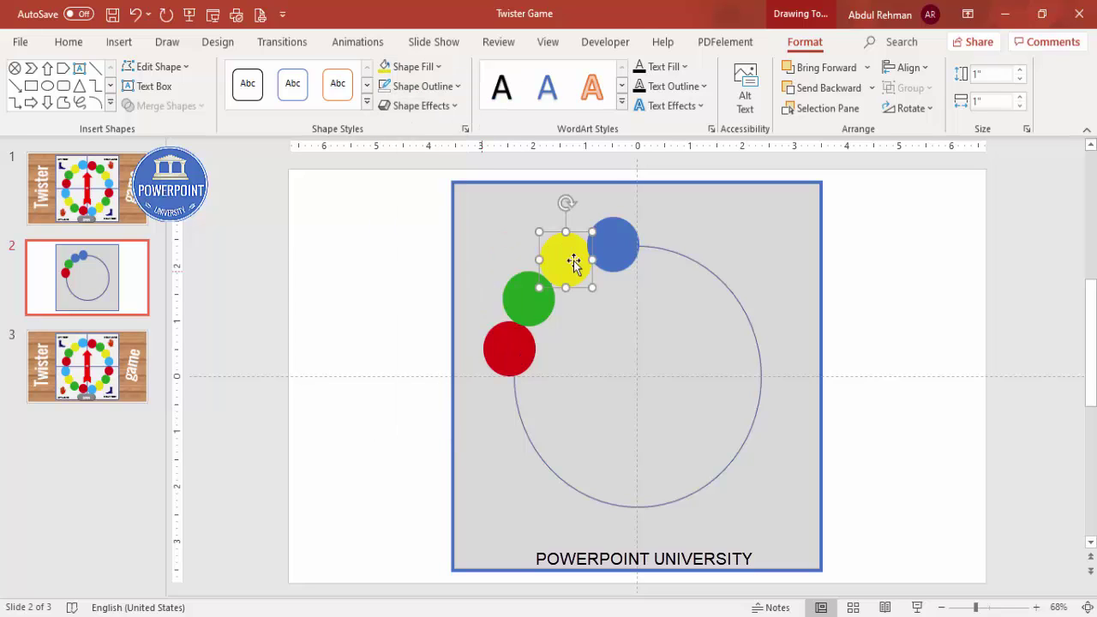
{"action": "left_click", "coordinate": [627, 244]}
{"action": "left_click", "coordinate": [438, 67]}
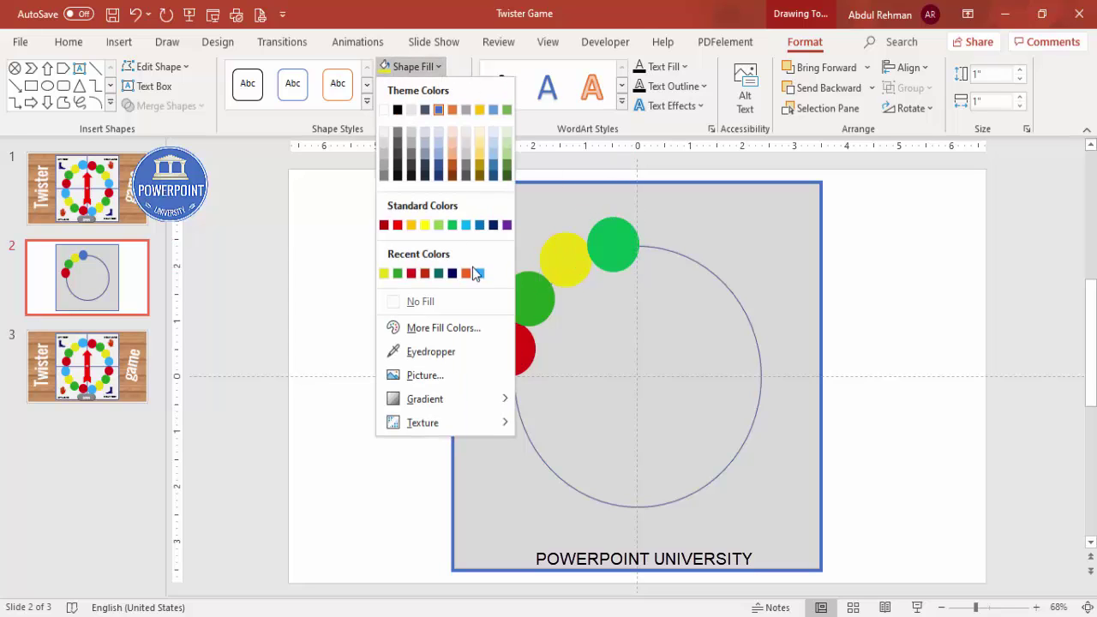
{"action": "left_click", "coordinate": [479, 274]}
{"action": "left_click", "coordinate": [654, 253]}
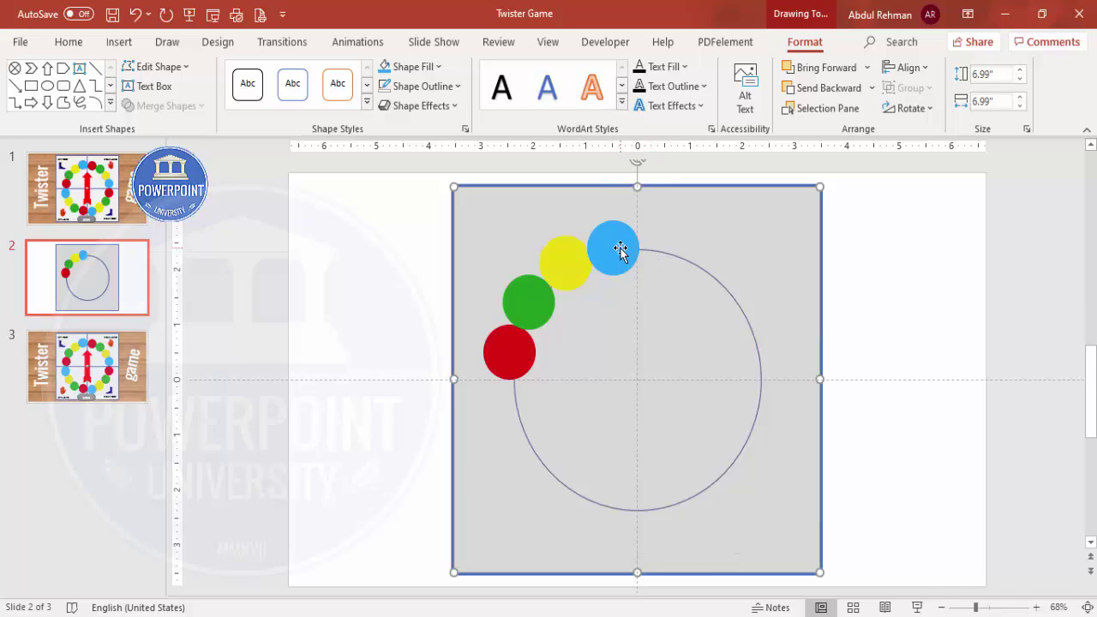
Select all four coloured dots and group them with Ctrl+G.
{"action": "left_click", "coordinate": [613, 248]}
{"action": "left_click", "coordinate": [566, 259], "text": "shift"}
{"action": "left_click", "coordinate": [529, 299], "text": "shift"}
{"action": "left_click", "coordinate": [510, 347], "text": "shift"}
{"action": "key", "text": "ctrl+g"}
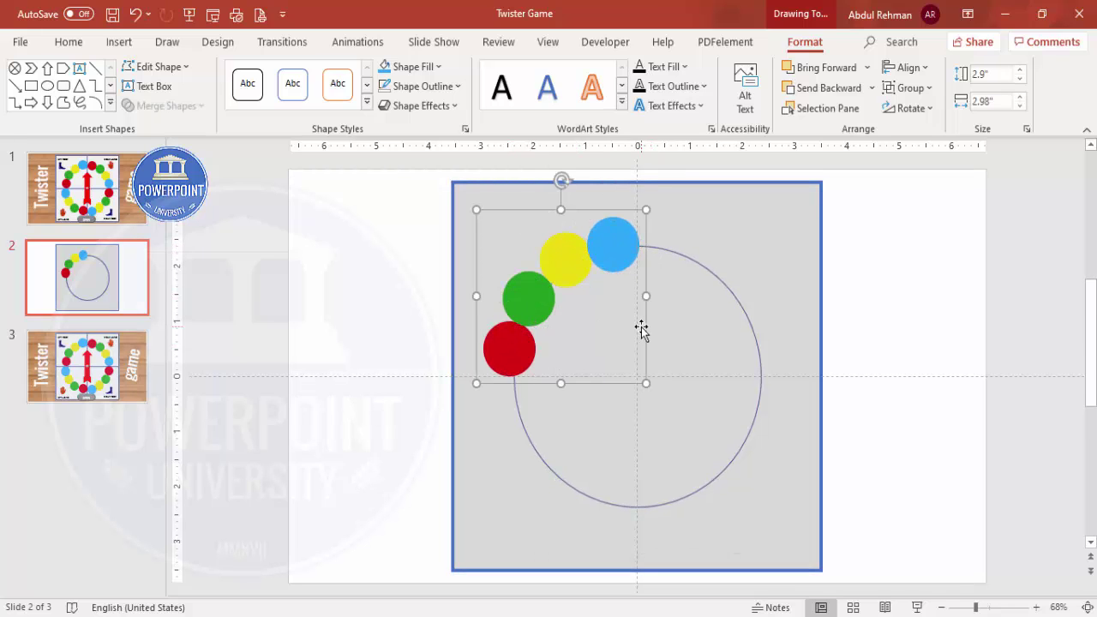
Copy the dot group and rotate it into place along the ring's upper-right side.
{"action": "left_click_drag", "start_coordinate": [577, 277], "coordinate": [722, 291]}
{"action": "left_click_drag", "start_coordinate": [707, 195], "coordinate": [755, 304]}
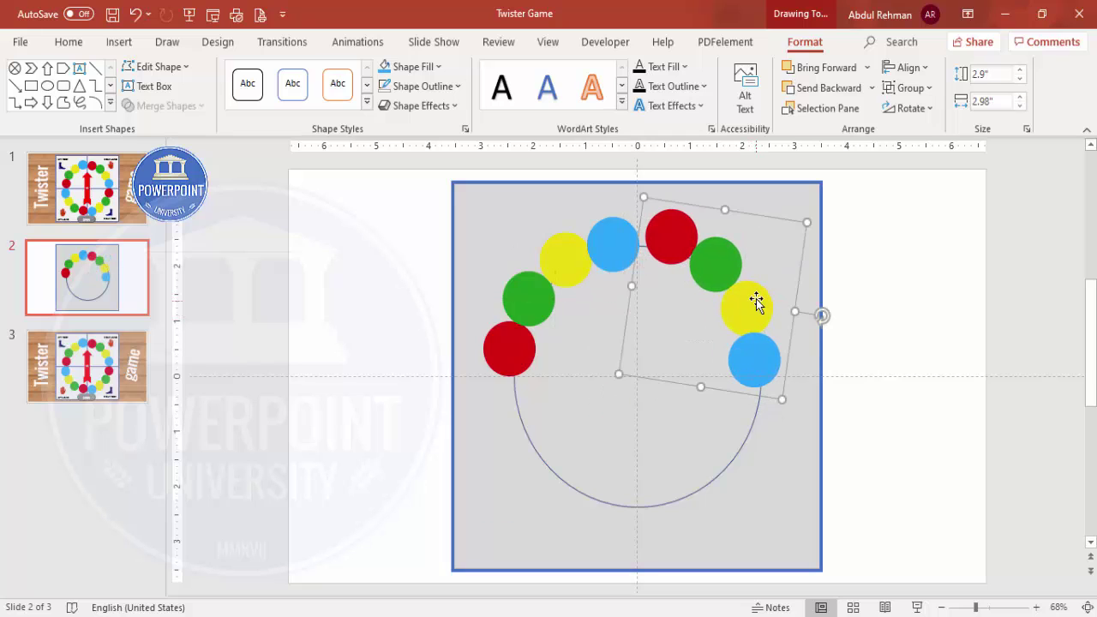
{"action": "left_click_drag", "start_coordinate": [823, 314], "coordinate": [821, 299]}
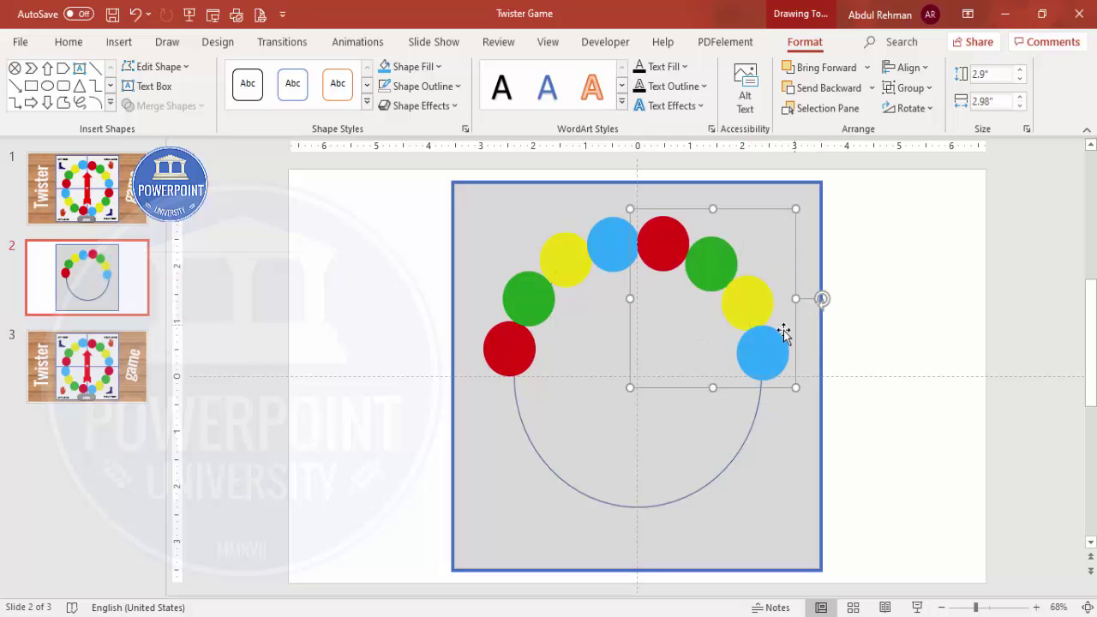
{"action": "left_click_drag", "start_coordinate": [771, 350], "coordinate": [718, 453]}
Duplicate the group again, rotate it, and move it down along the ring.
{"action": "key", "text": "ctrl+d"}
{"action": "left_click_drag", "start_coordinate": [808, 451], "coordinate": [701, 517]}
{"action": "left_click_drag", "start_coordinate": [746, 447], "coordinate": [595, 389]}
{"action": "scroll", "coordinate": [737, 468], "scroll_direction": "down", "scroll_amount": 5}
{"action": "scroll", "coordinate": [598, 385], "scroll_direction": "up", "scroll_amount": 4}
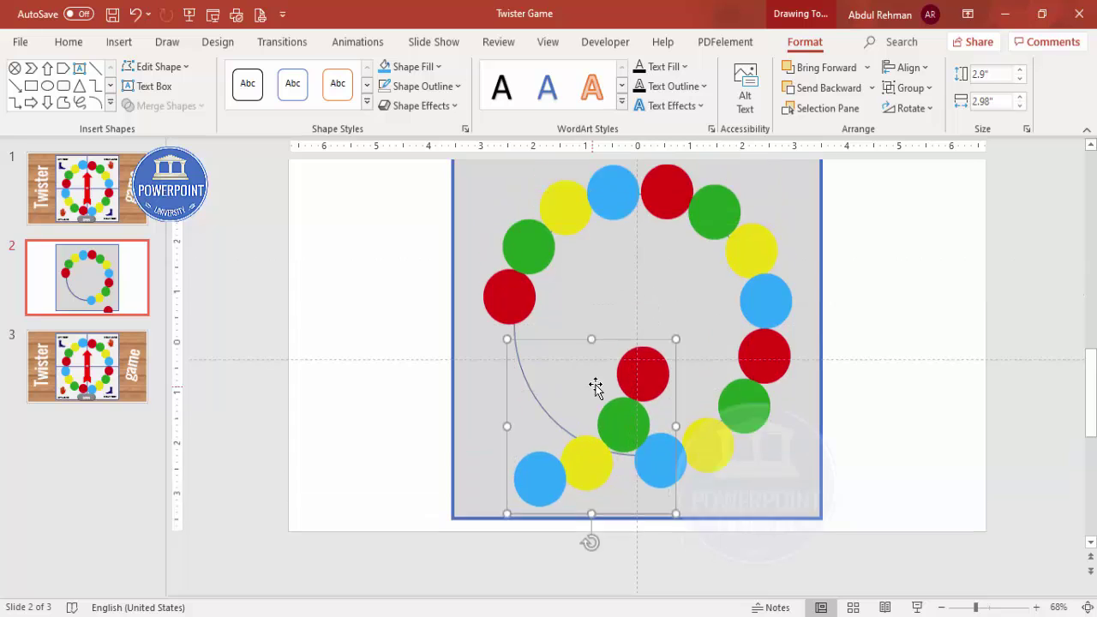
Rotate the lower group and move it onto the ring's left side.
{"action": "left_click", "coordinate": [596, 591]}
{"action": "left_click", "coordinate": [605, 515]}
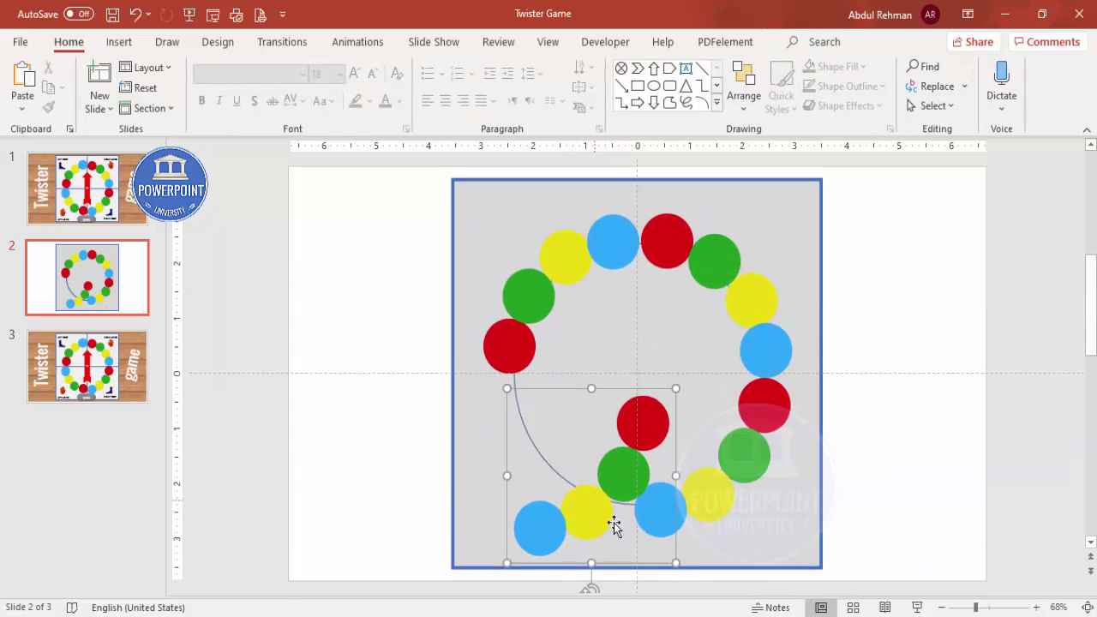
{"action": "left_click_drag", "start_coordinate": [588, 588], "coordinate": [482, 488]}
{"action": "left_click_drag", "start_coordinate": [592, 519], "coordinate": [565, 485]}
Nudge and rotate the groups until the 16 dots form a closed ring.
{"action": "left_click_drag", "start_coordinate": [712, 497], "coordinate": [718, 492]}
{"action": "left_click_drag", "start_coordinate": [606, 505], "coordinate": [602, 512]}
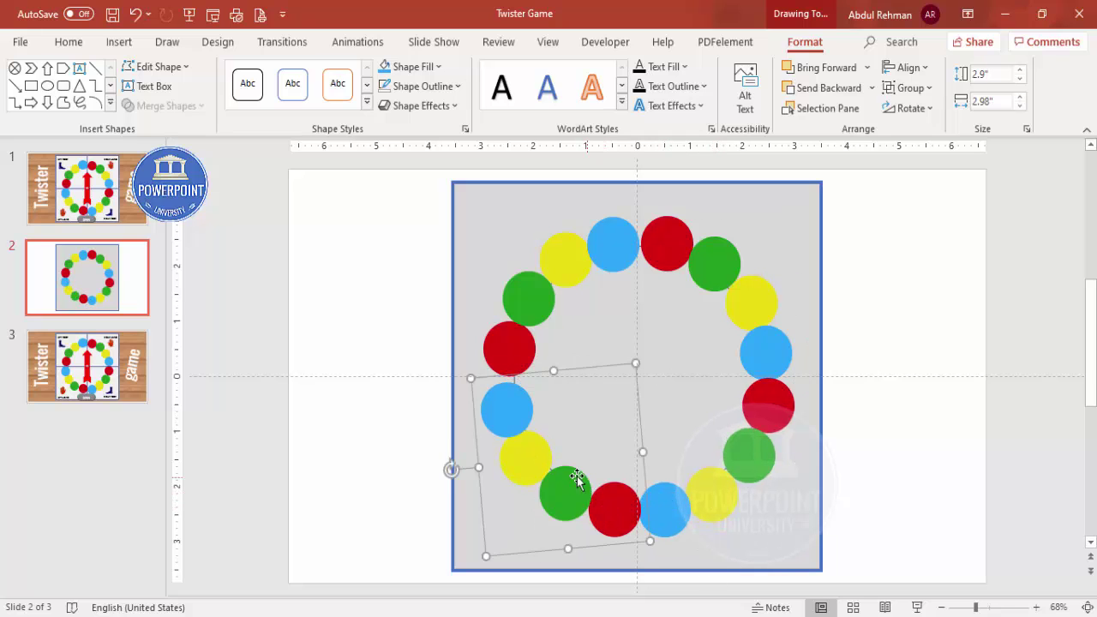
{"action": "left_click_drag", "start_coordinate": [452, 478], "coordinate": [453, 465]}
{"action": "left_click_drag", "start_coordinate": [569, 497], "coordinate": [571, 487]}
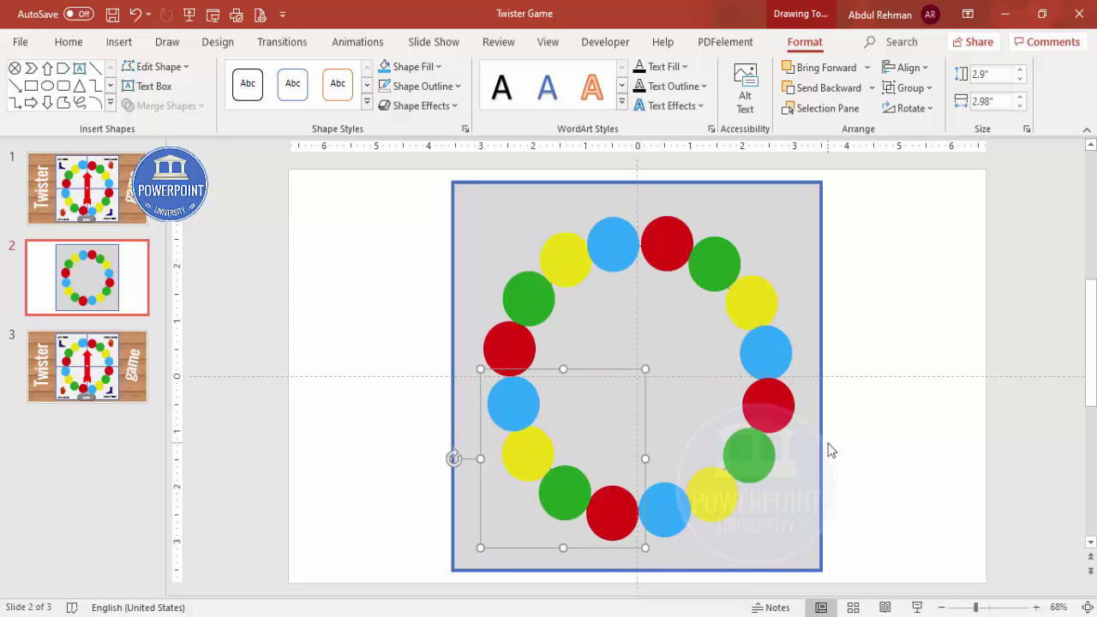
{"action": "left_click", "coordinate": [849, 448]}
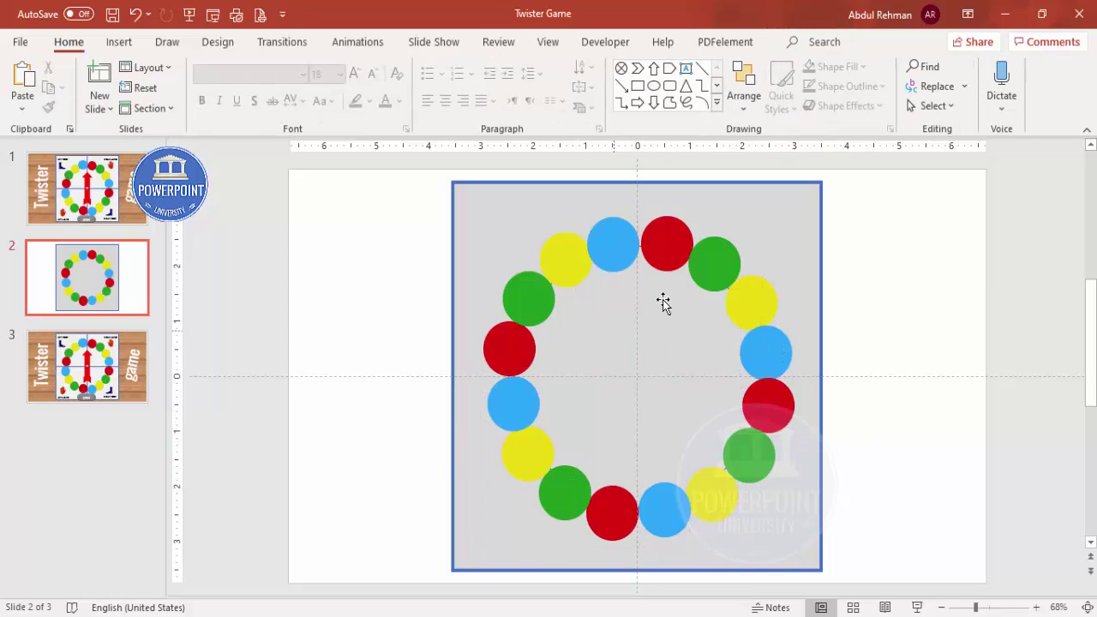
Change the grey backing square to a near-white fill, then bring up the Shapes gallery.
{"action": "left_click", "coordinate": [774, 231]}
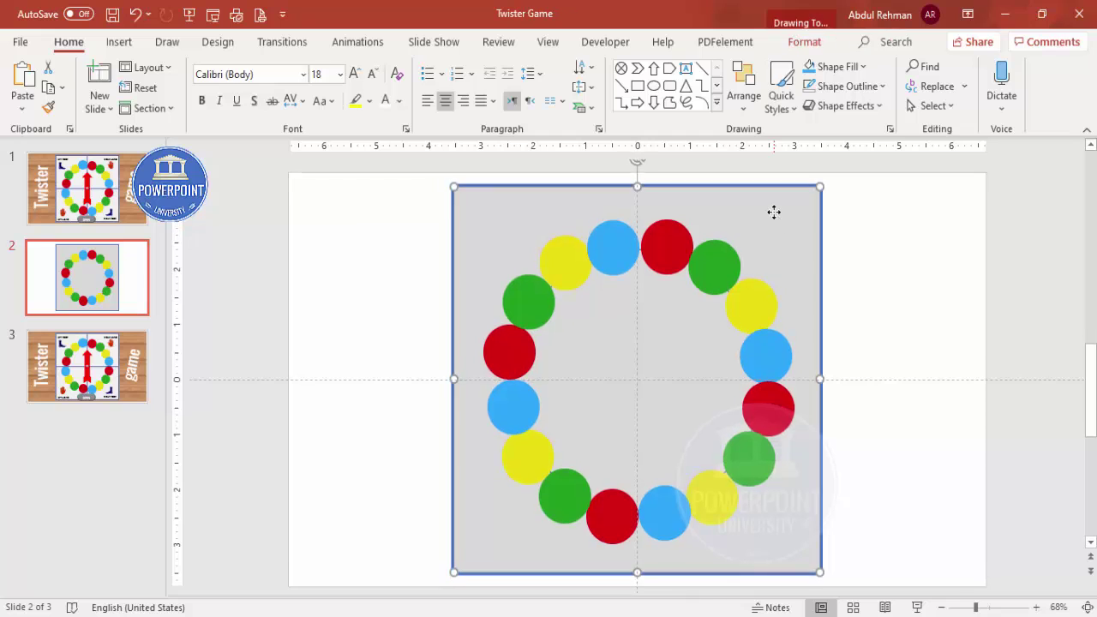
{"action": "left_click", "coordinate": [804, 41]}
{"action": "left_click", "coordinate": [408, 66]}
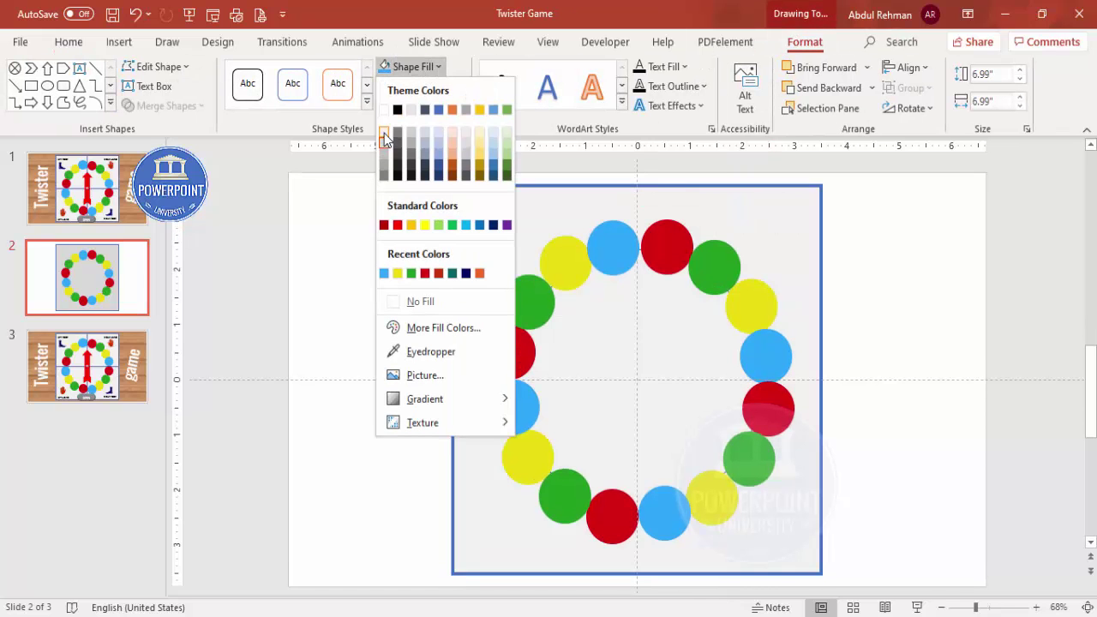
{"action": "left_click", "coordinate": [384, 133]}
{"action": "left_click", "coordinate": [832, 299]}
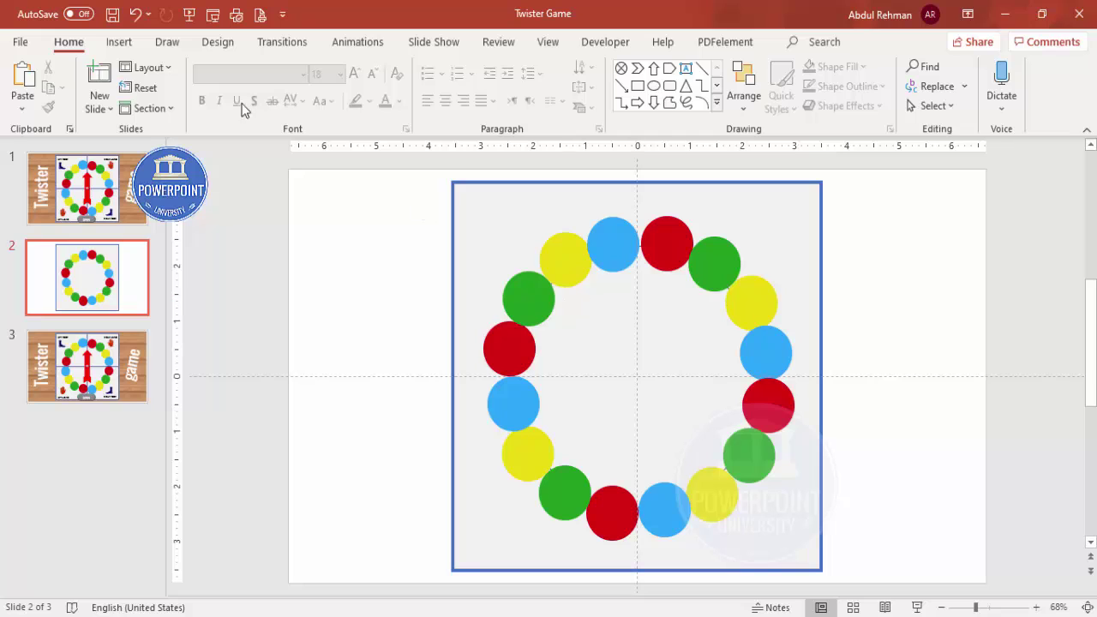
{"action": "left_click", "coordinate": [121, 43]}
{"action": "left_click", "coordinate": [259, 93]}
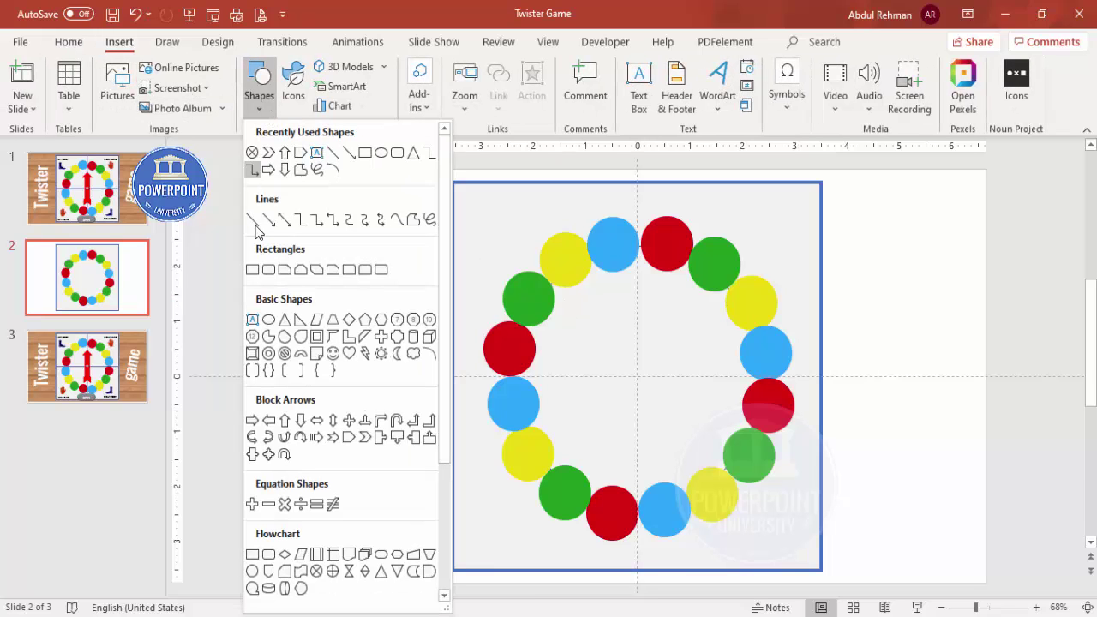
Draw an up arrow inside the ring and centre it on the slide.
{"action": "left_click", "coordinate": [285, 421]}
{"action": "left_click_drag", "start_coordinate": [619, 291], "coordinate": [687, 447]}
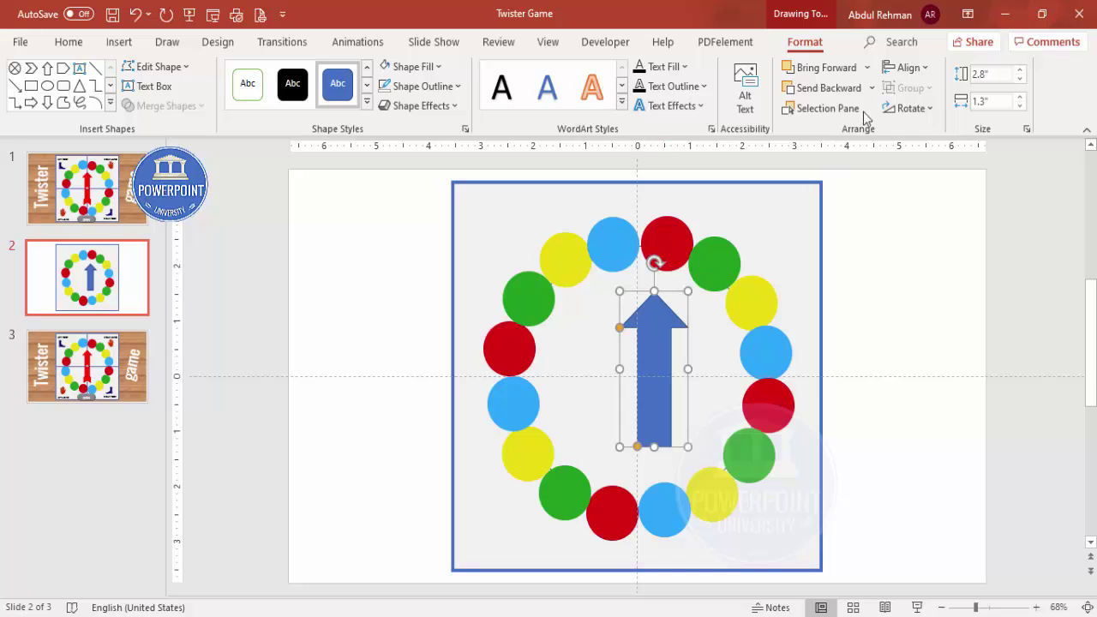
{"action": "left_click", "coordinate": [906, 68]}
{"action": "left_click", "coordinate": [934, 113]}
{"action": "left_click", "coordinate": [907, 69]}
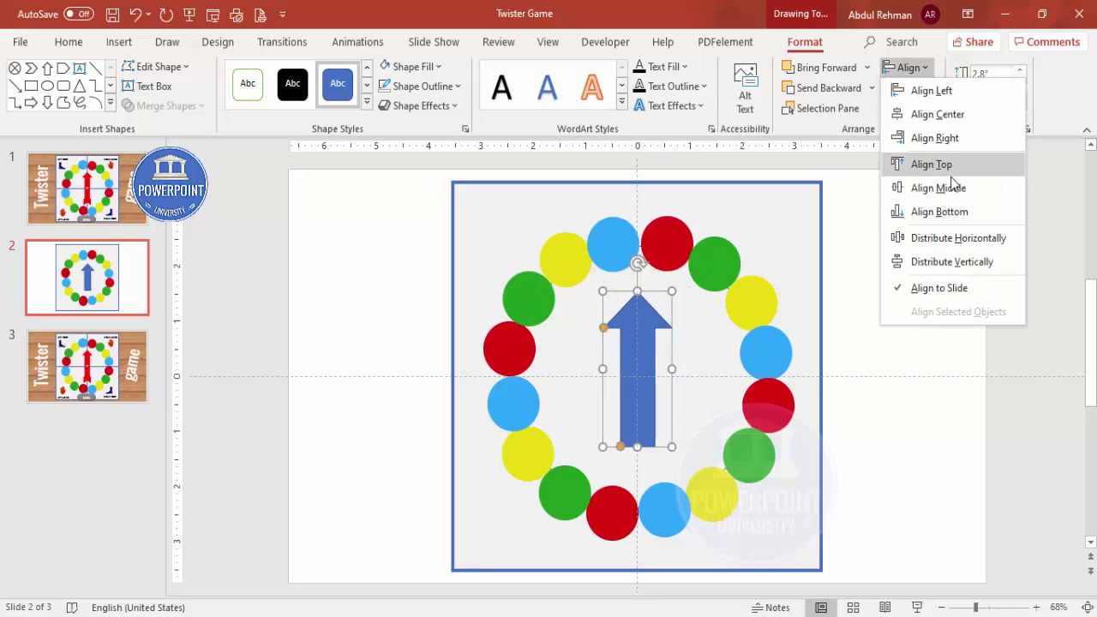
{"action": "left_click", "coordinate": [934, 186]}
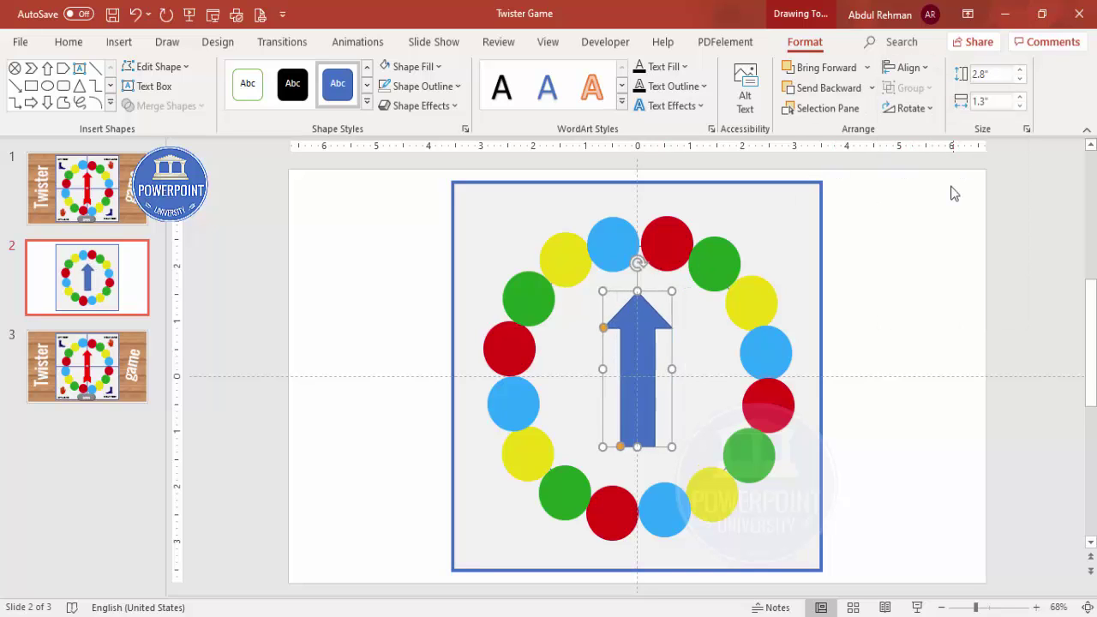
{"action": "left_click", "coordinate": [918, 297]}
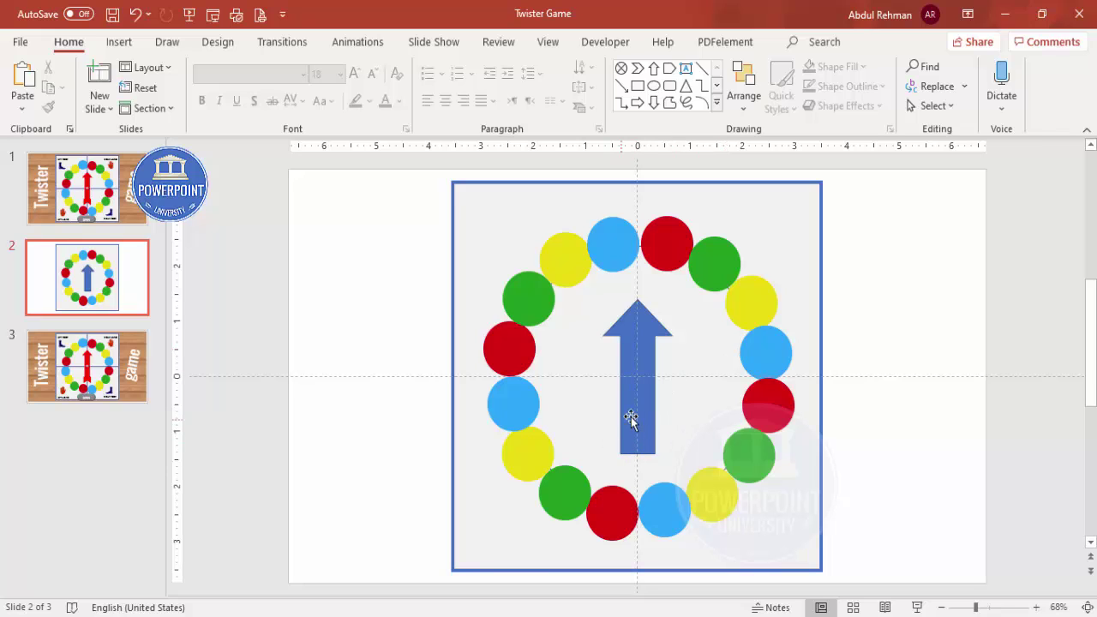
Move the arrow aside and add a chevron tail rotated upward, widened to 0.86".
{"action": "left_click_drag", "start_coordinate": [647, 376], "coordinate": [380, 330]}
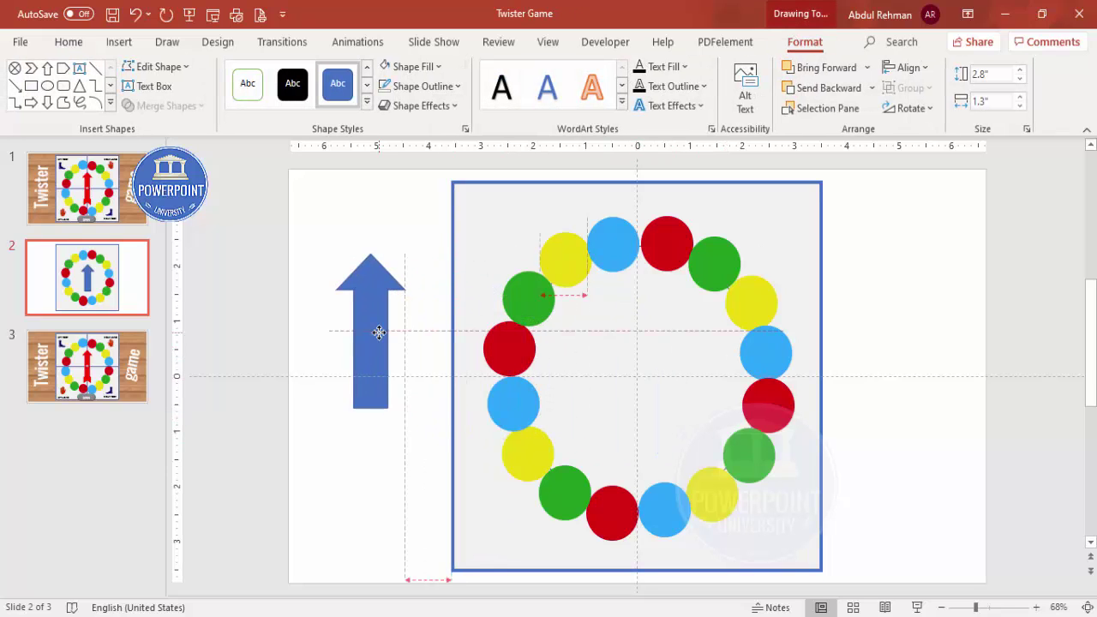
{"action": "left_click", "coordinate": [120, 43]}
{"action": "left_click", "coordinate": [257, 90]}
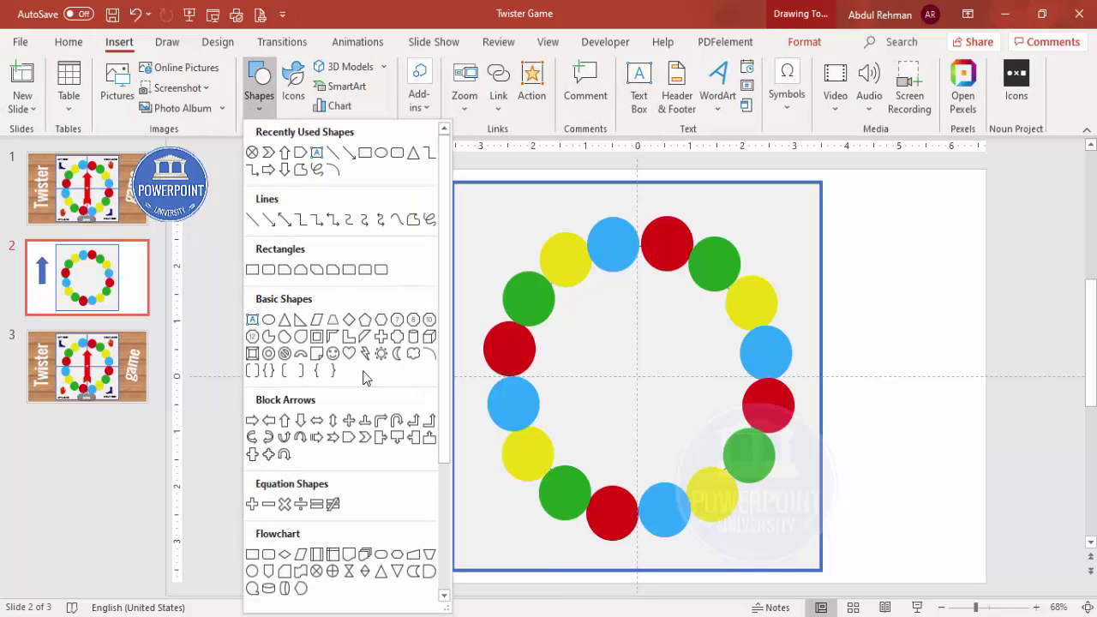
{"action": "left_click", "coordinate": [367, 442]}
{"action": "left_click_drag", "start_coordinate": [360, 433], "coordinate": [415, 472]}
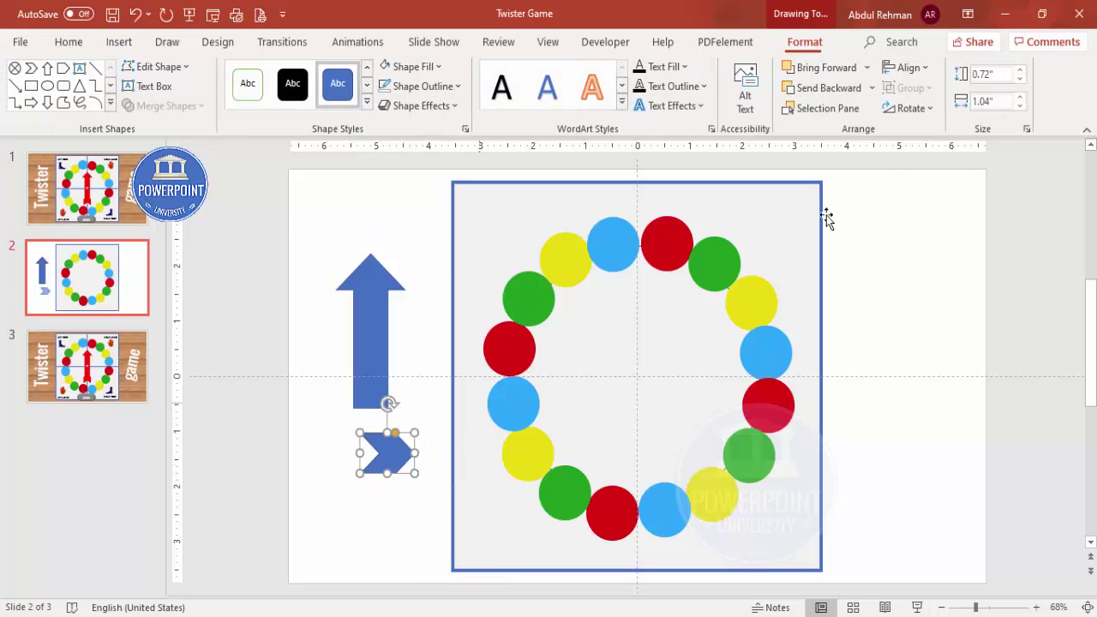
{"action": "left_click", "coordinate": [909, 108]}
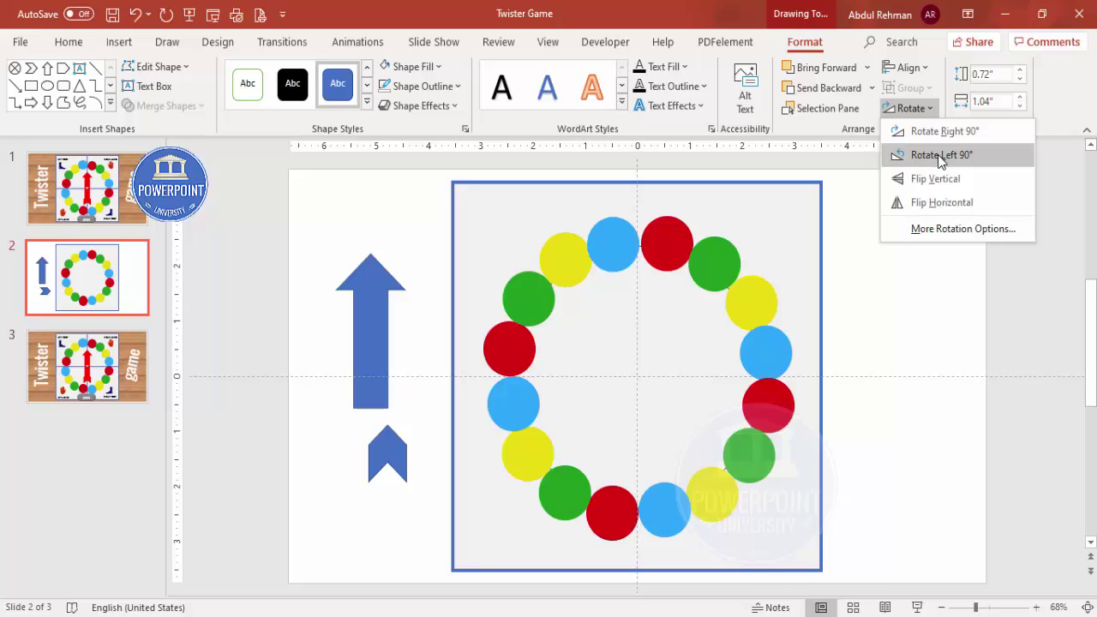
{"action": "left_click", "coordinate": [940, 158]}
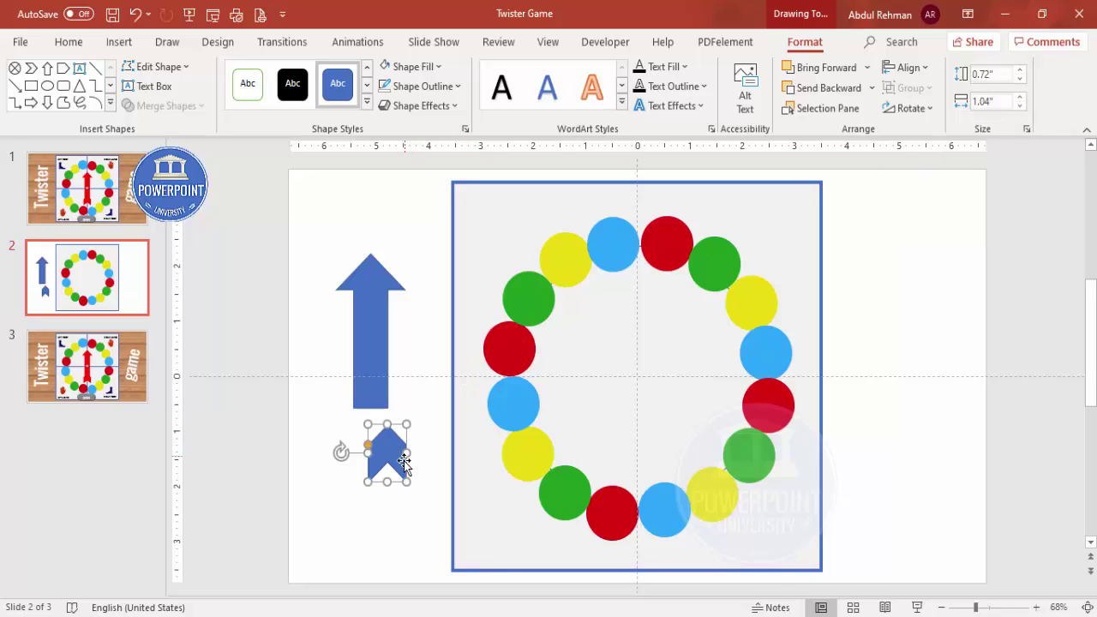
{"action": "left_click_drag", "start_coordinate": [406, 454], "coordinate": [380, 418]}
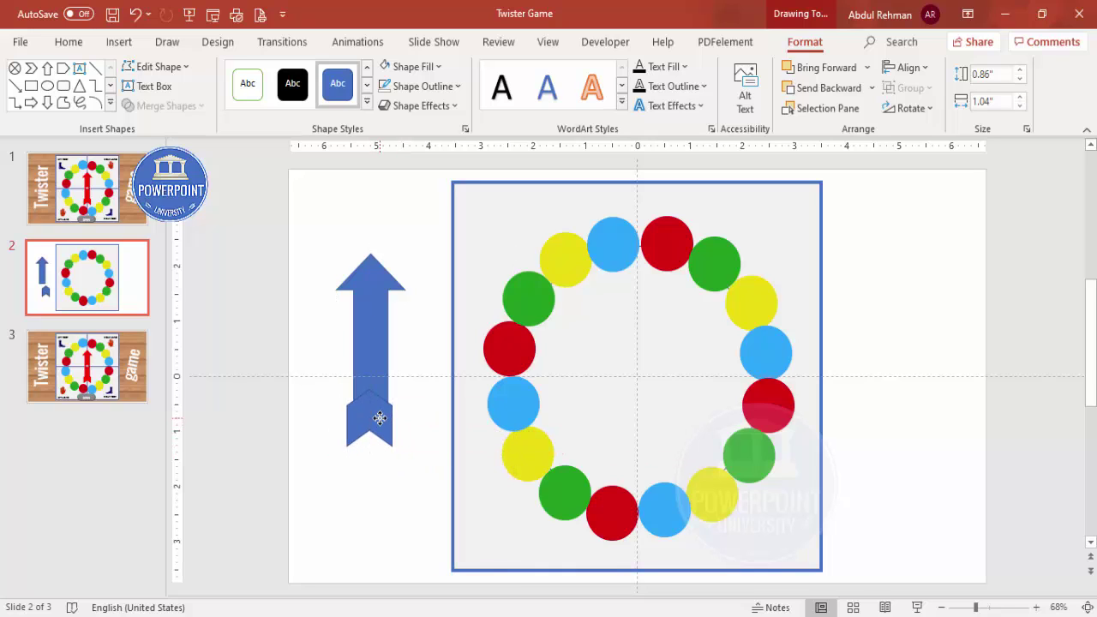
Centre the chevron under the arrow and remove both pieces' outlines.
{"action": "left_click", "coordinate": [383, 337], "text": "shift"}
{"action": "left_click", "coordinate": [909, 68]}
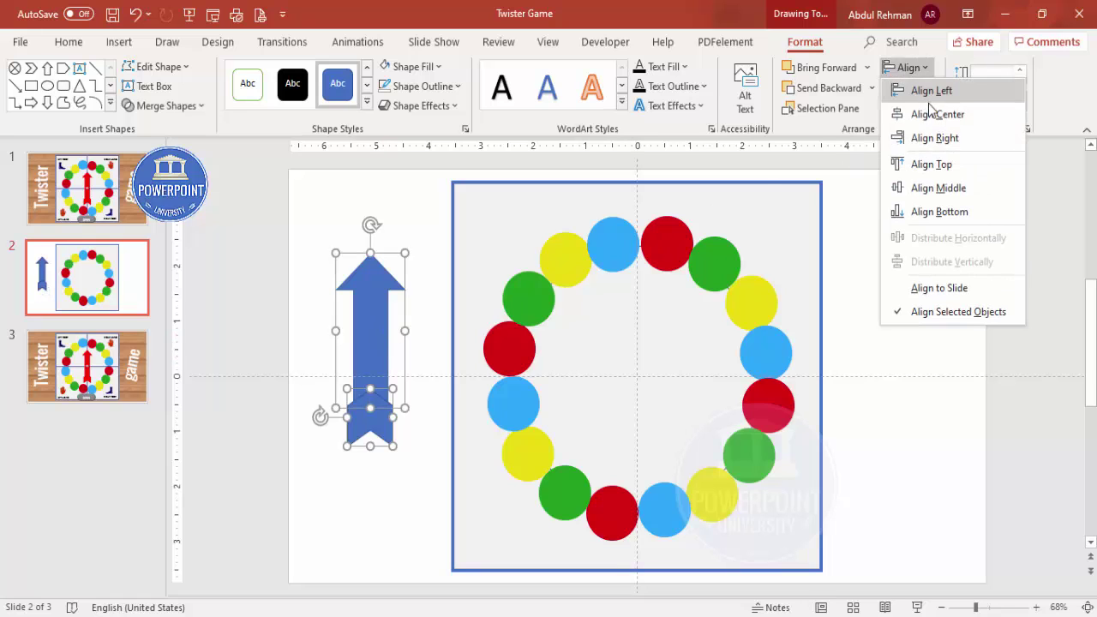
{"action": "left_click", "coordinate": [938, 110]}
{"action": "left_click", "coordinate": [923, 71]}
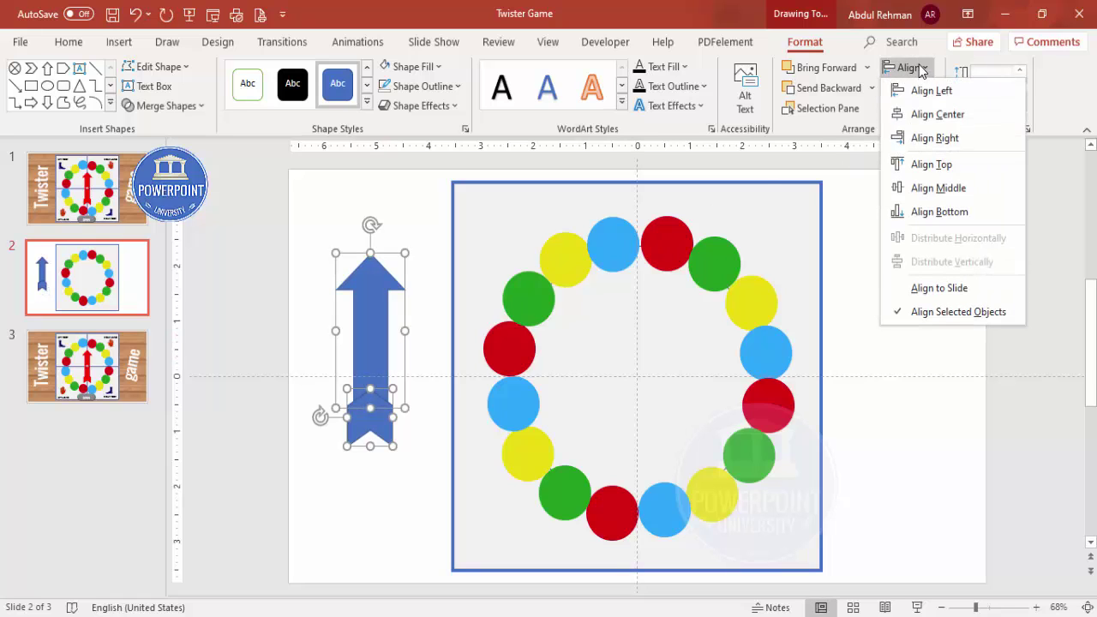
{"action": "left_click", "coordinate": [964, 190]}
{"action": "key", "text": "ctrl+z"}
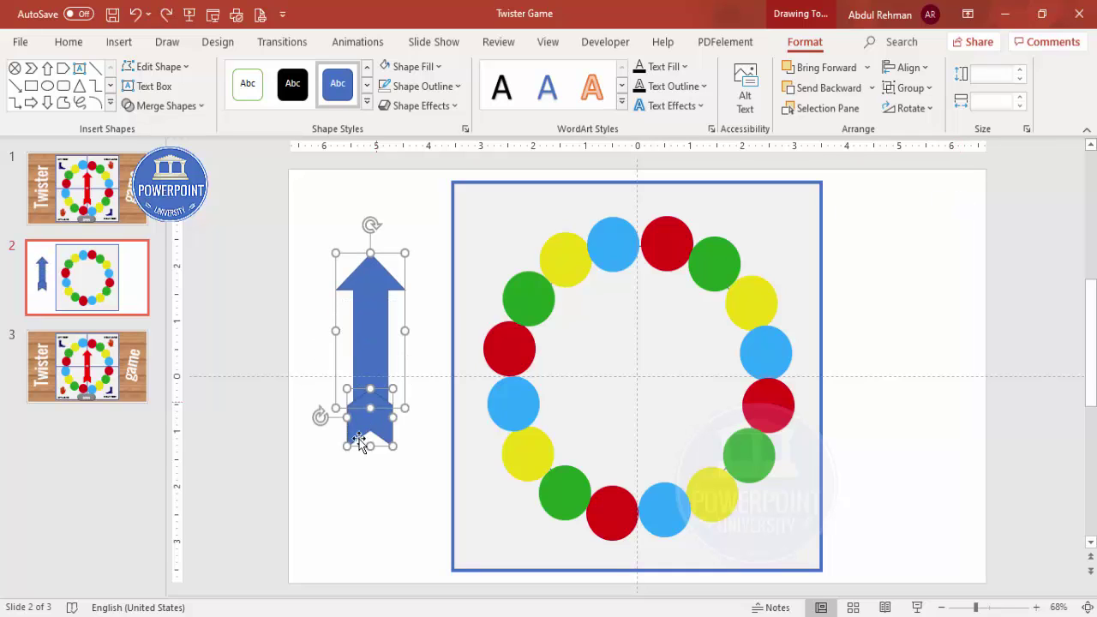
{"action": "left_click", "coordinate": [446, 87]}
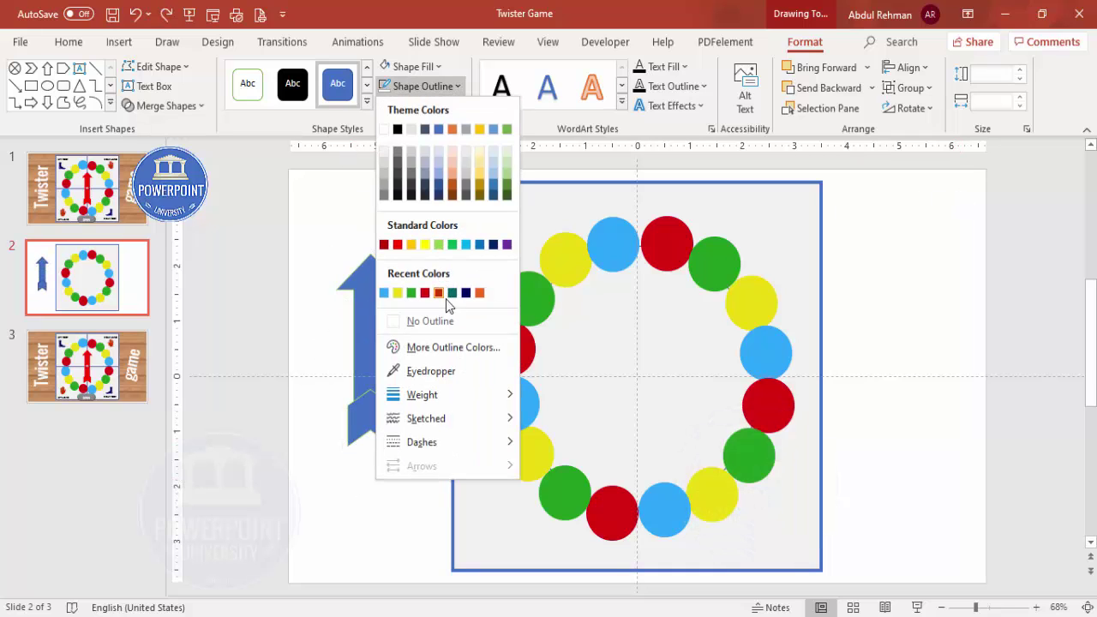
{"action": "left_click", "coordinate": [446, 321]}
{"action": "left_click", "coordinate": [372, 476]}
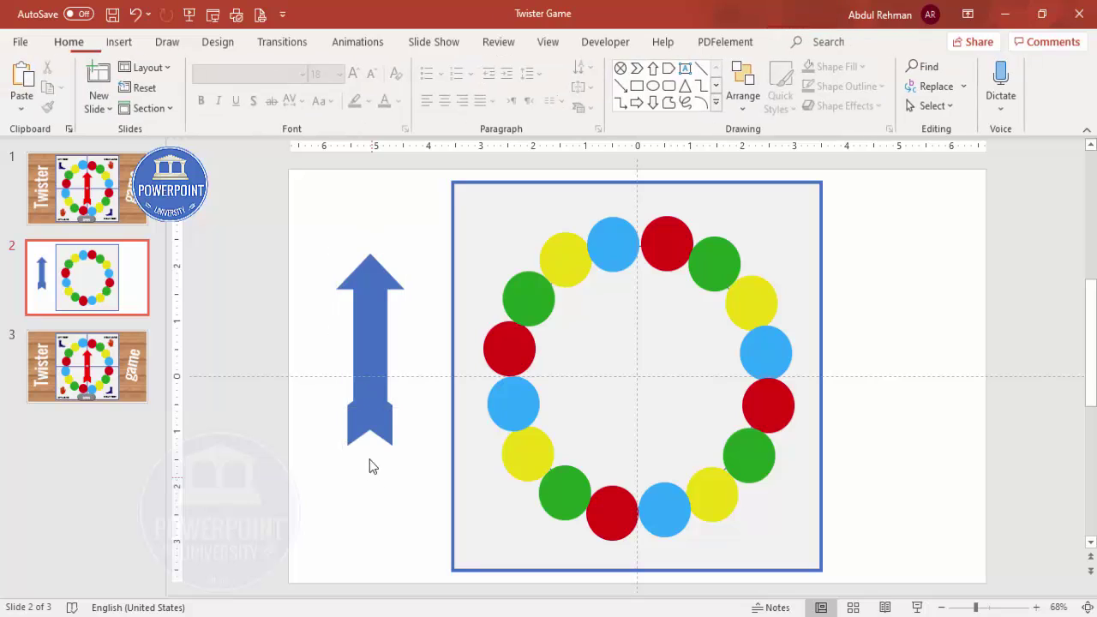
Merge the chevron and arrow body into one shape with Union.
{"action": "left_click", "coordinate": [378, 426]}
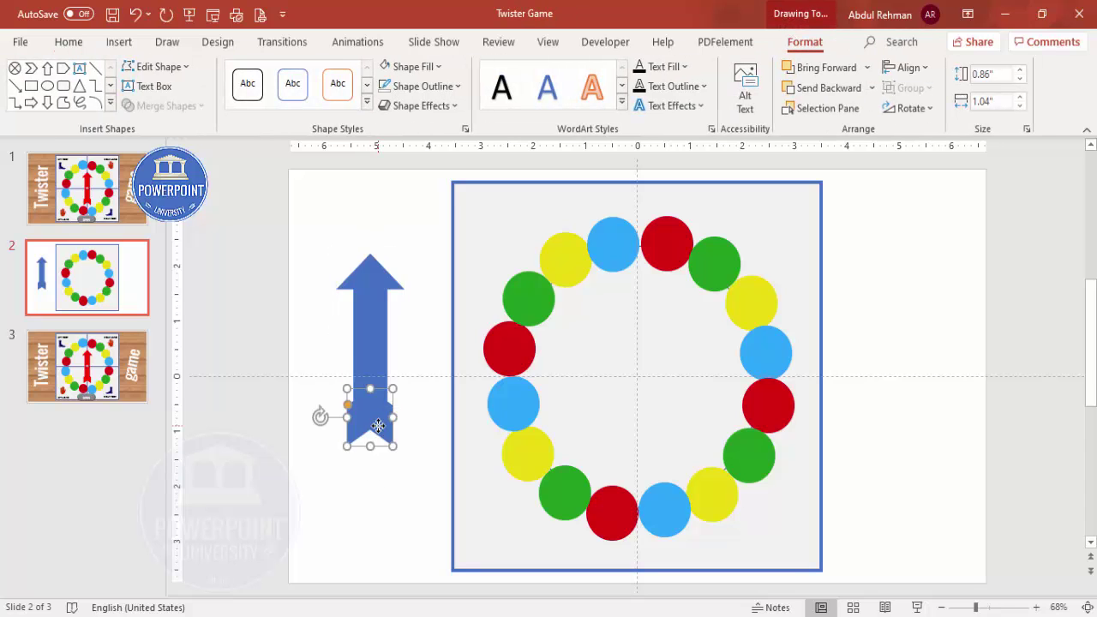
{"action": "left_click", "coordinate": [350, 273], "text": "shift"}
{"action": "left_click", "coordinate": [196, 105]}
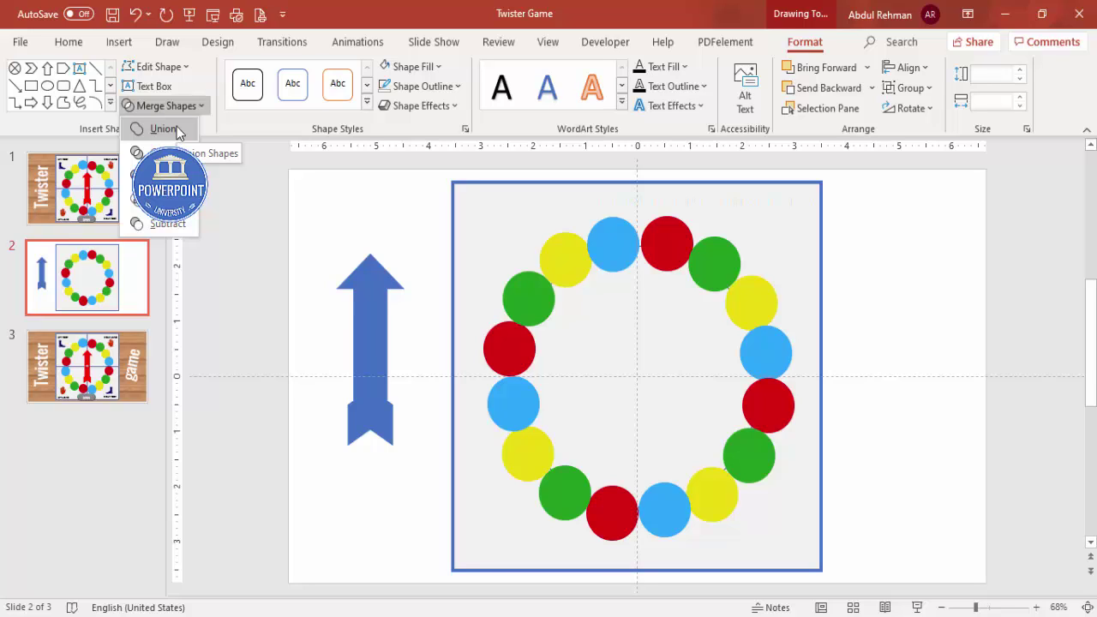
{"action": "left_click", "coordinate": [165, 129]}
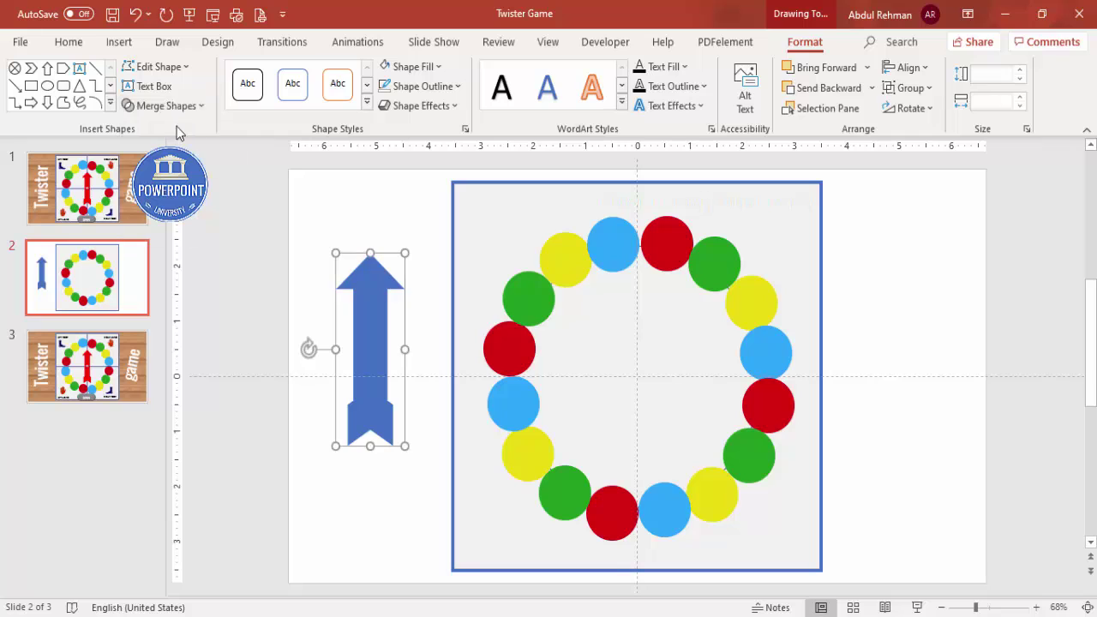
Centre the merged arrow on the slide and fill it red.
{"action": "left_click", "coordinate": [909, 67]}
{"action": "left_click", "coordinate": [939, 115]}
{"action": "left_click", "coordinate": [909, 67]}
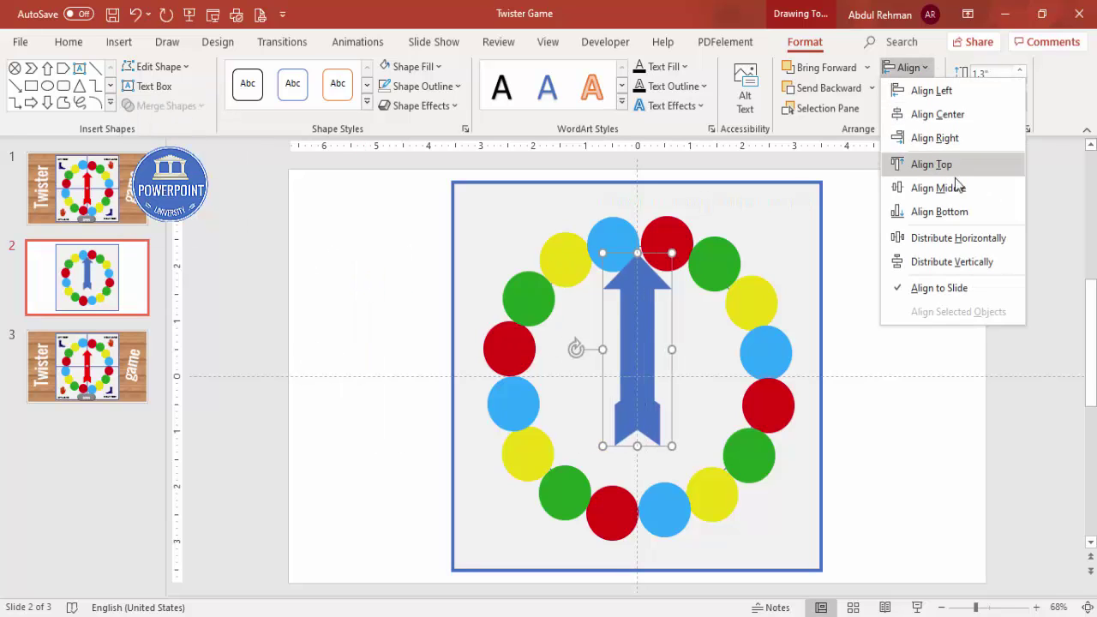
{"action": "left_click", "coordinate": [953, 187]}
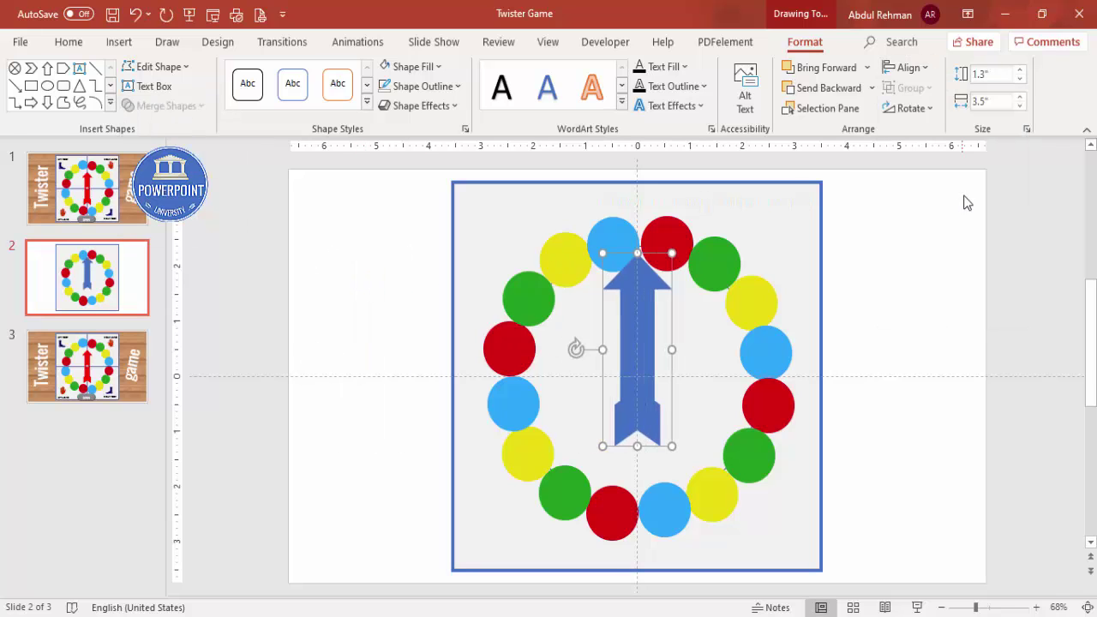
{"action": "left_click", "coordinate": [436, 68]}
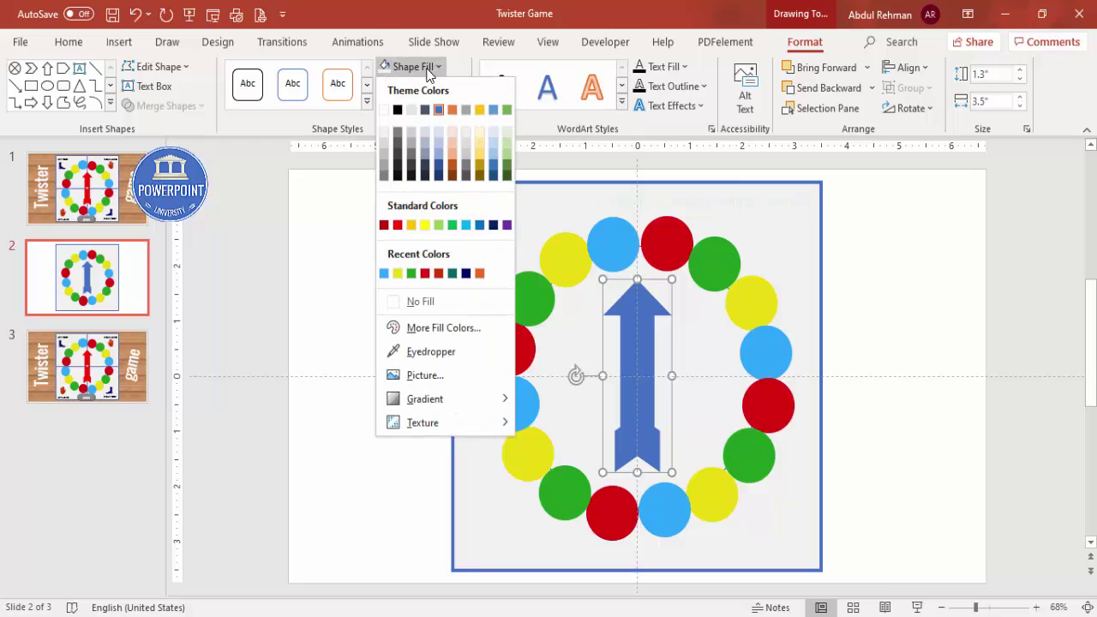
{"action": "left_click", "coordinate": [398, 226]}
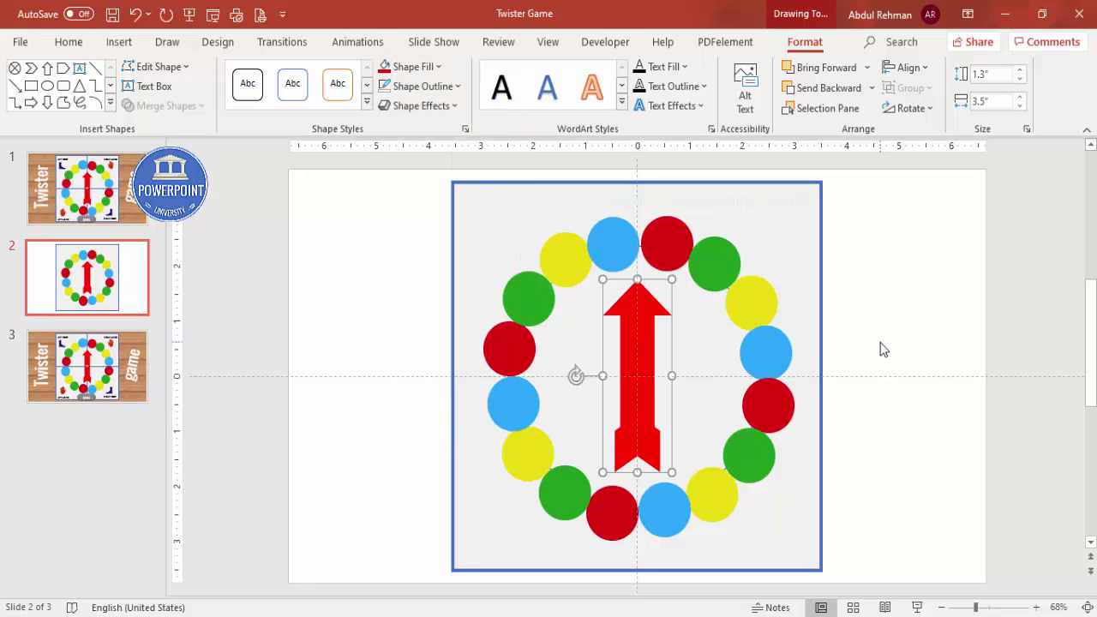
{"action": "left_click", "coordinate": [847, 324]}
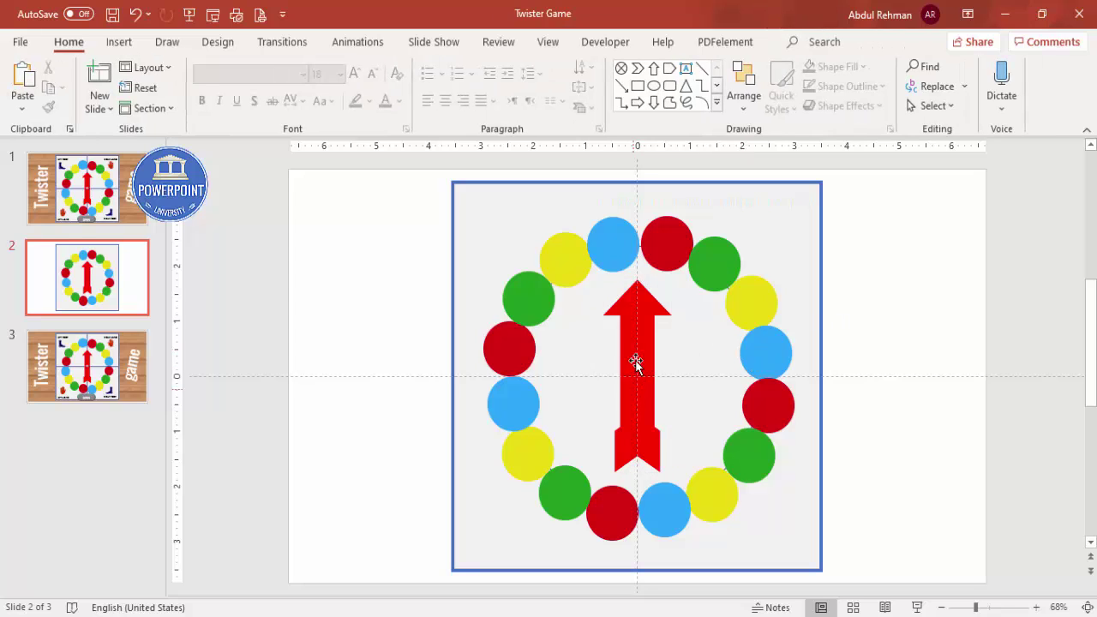
{"action": "left_click", "coordinate": [120, 41]}
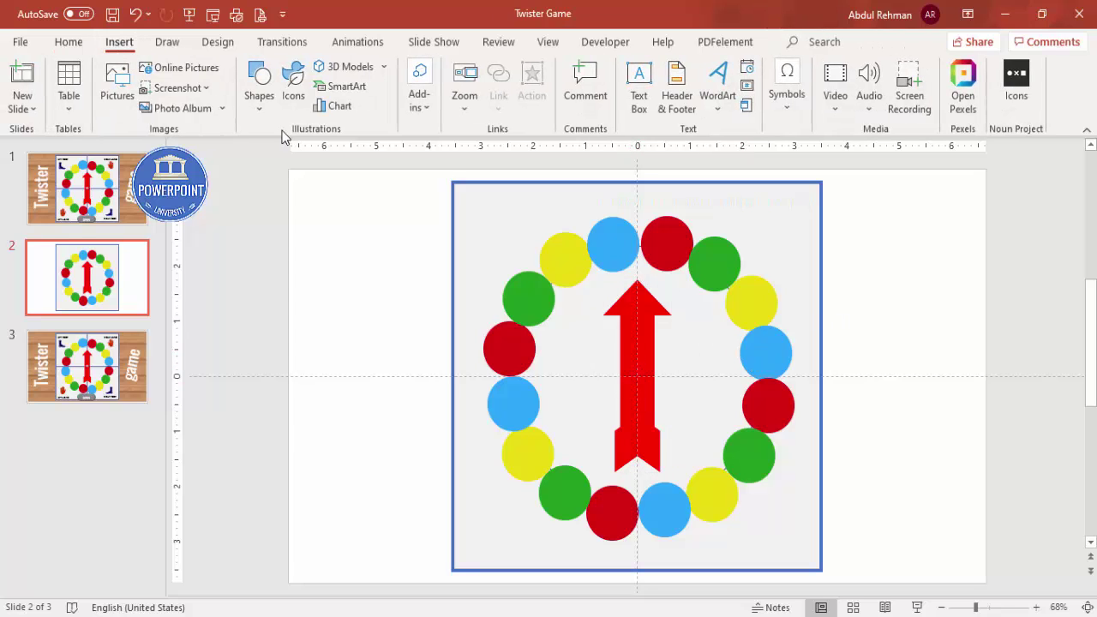
Draw a small white Flowchart: Summing Junction circle at the red arrow's centre.
{"action": "left_click", "coordinate": [260, 96]}
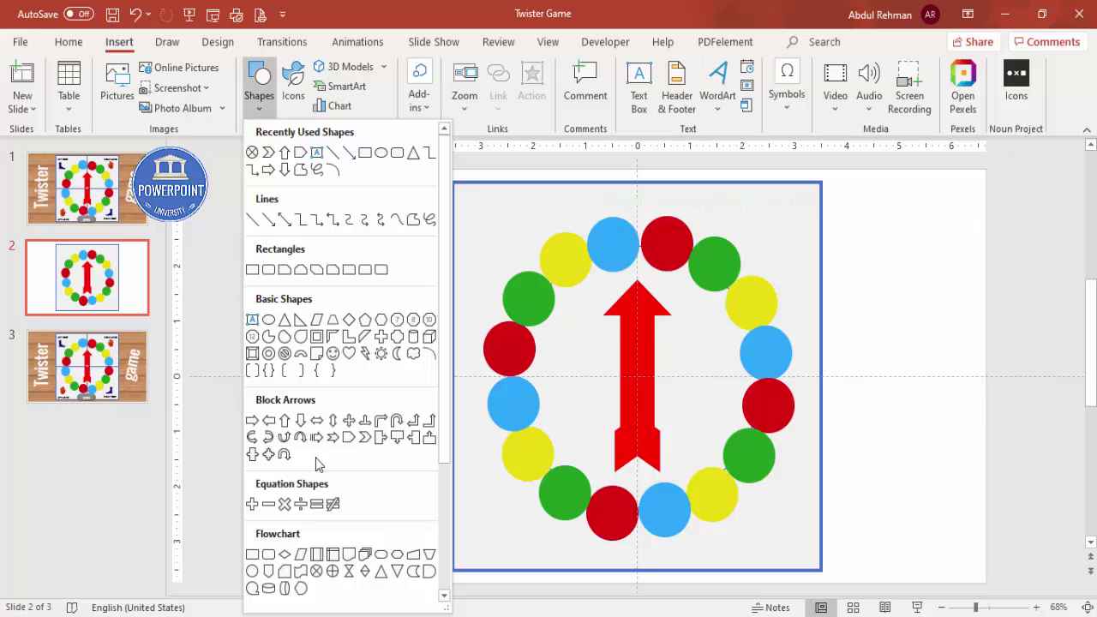
{"action": "scroll", "coordinate": [359, 393], "scroll_direction": "down", "scroll_amount": 3}
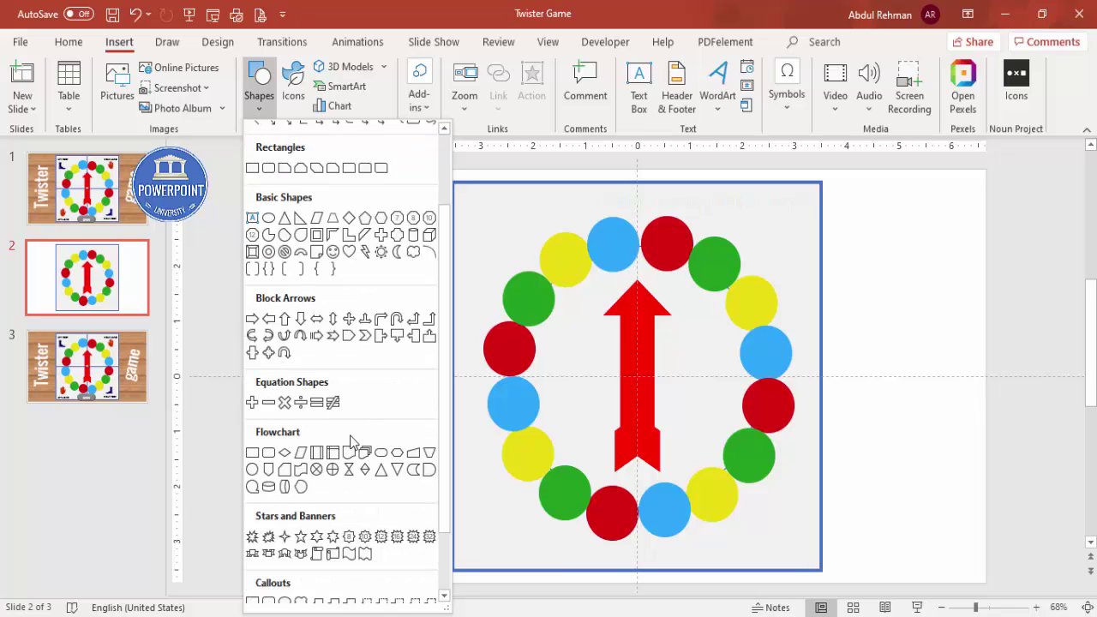
{"action": "left_click", "coordinate": [317, 470]}
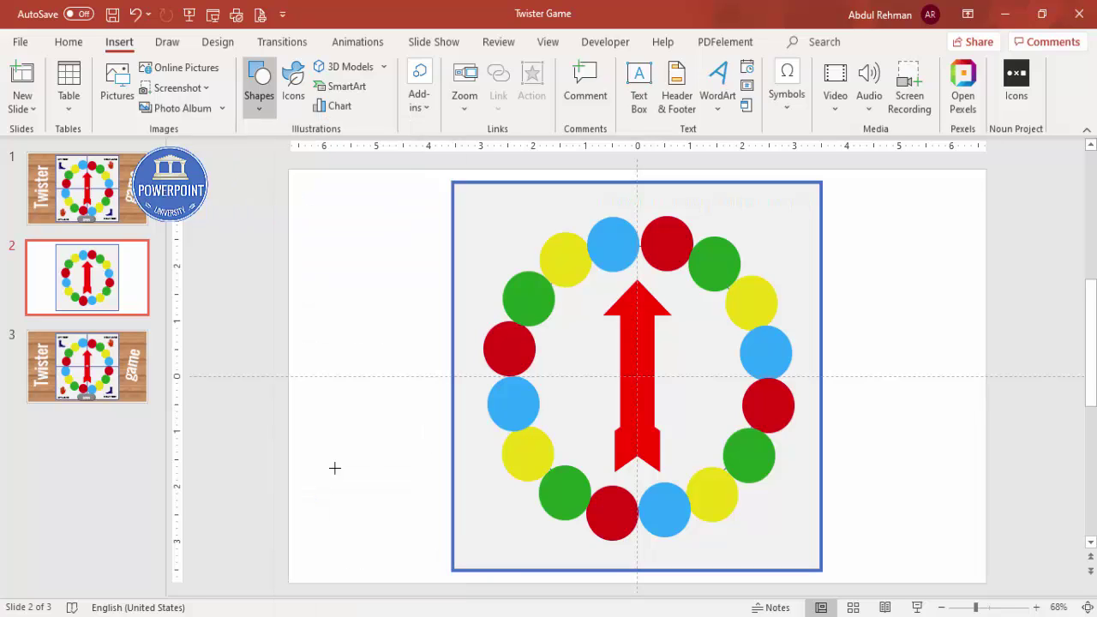
{"action": "mouse_move", "coordinate": [633, 370]}
{"action": "left_mouse_down"}
{"action": "mouse_move", "coordinate": [644, 383]}
{"action": "mouse_move", "coordinate": [638, 376]}
{"action": "left_mouse_up"}
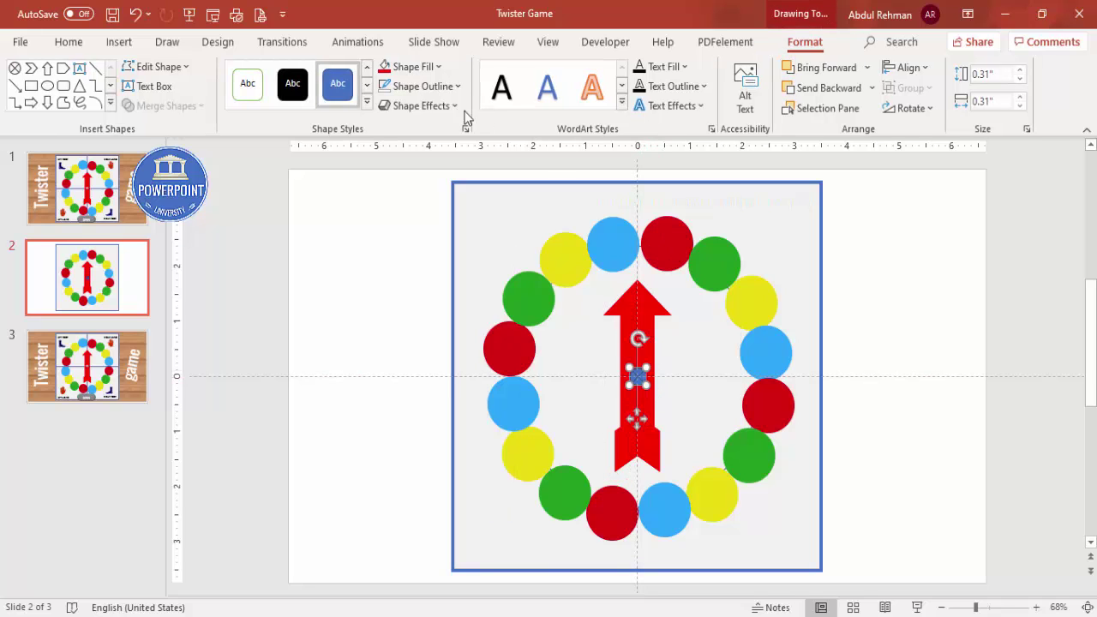
{"action": "left_click", "coordinate": [413, 67]}
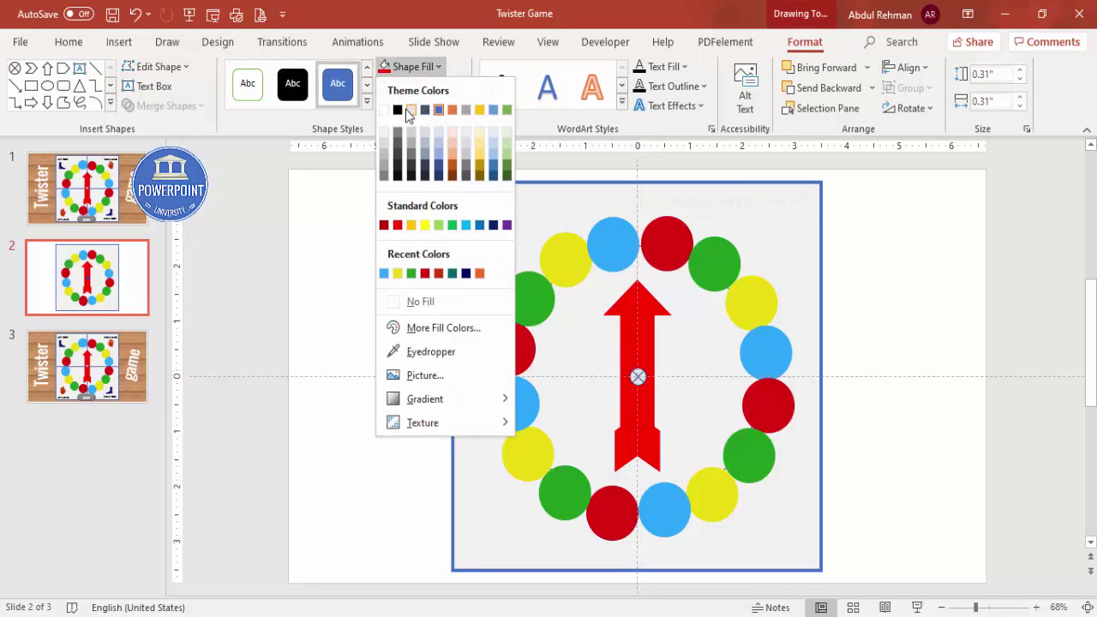
{"action": "left_click", "coordinate": [389, 109]}
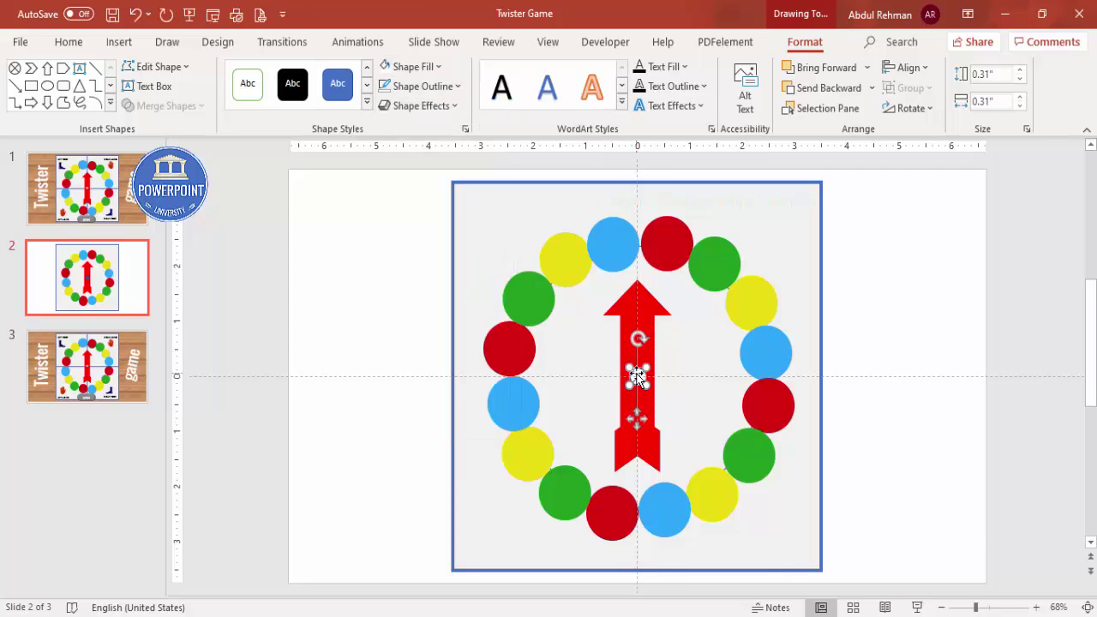
Give the pivot circle a round top bevel and an outer shadow preset.
{"action": "right_click", "coordinate": [638, 377]}
{"action": "left_click", "coordinate": [700, 573]}
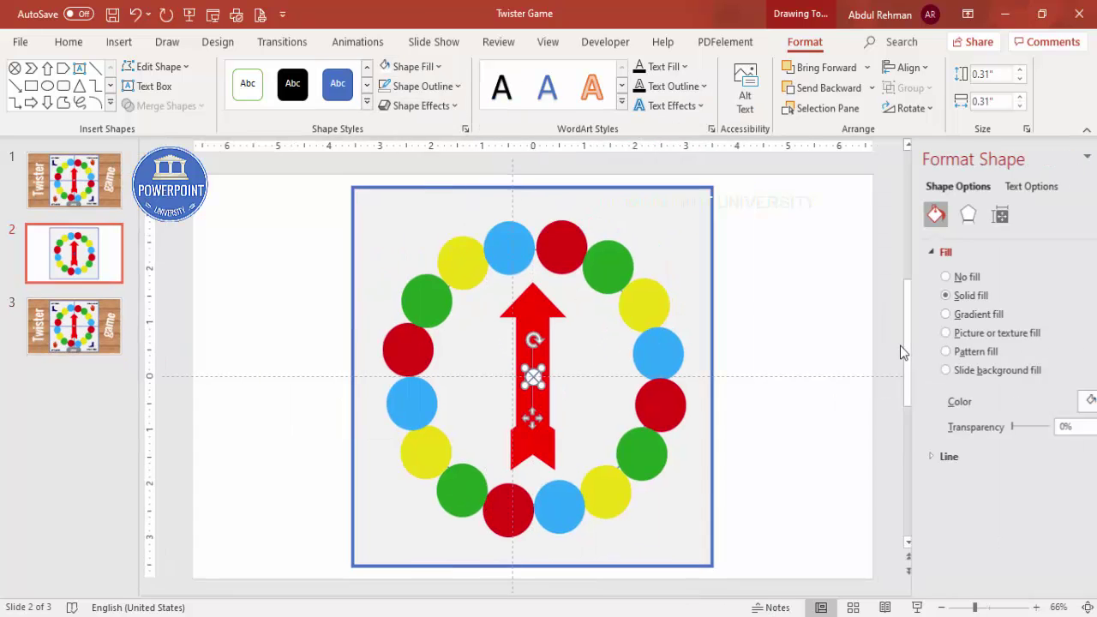
{"action": "left_click", "coordinate": [926, 214]}
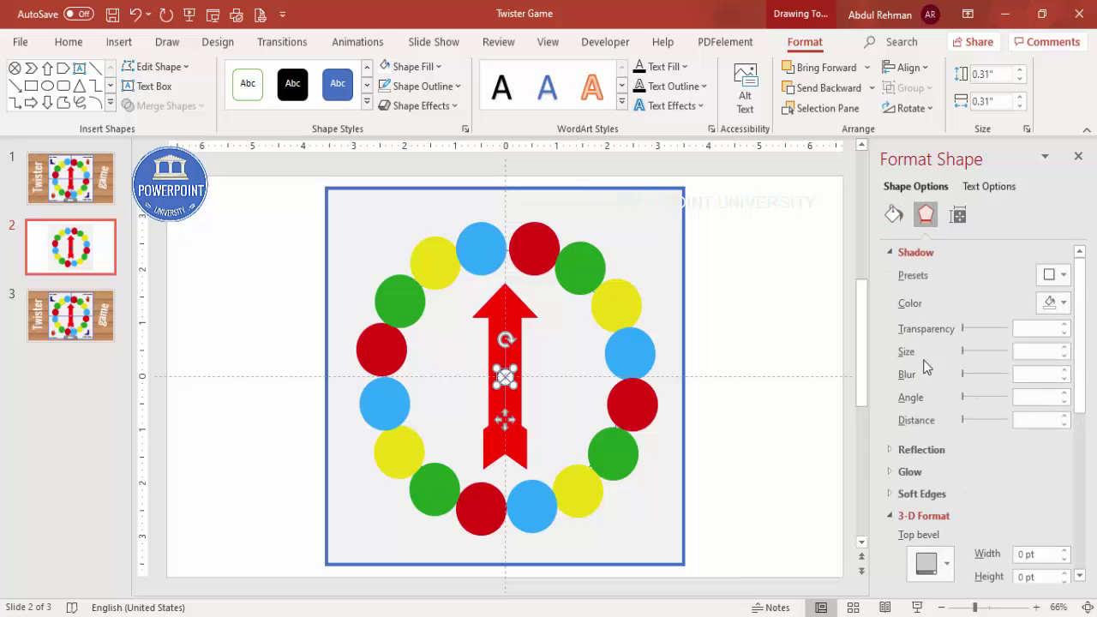
{"action": "left_click", "coordinate": [942, 562]}
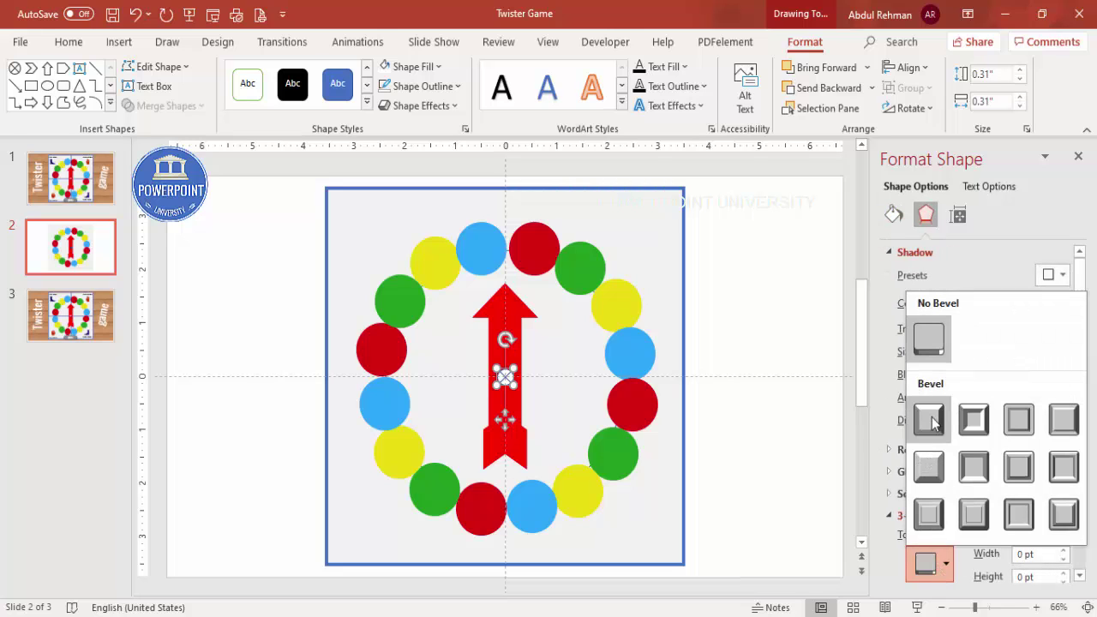
{"action": "left_click", "coordinate": [932, 417]}
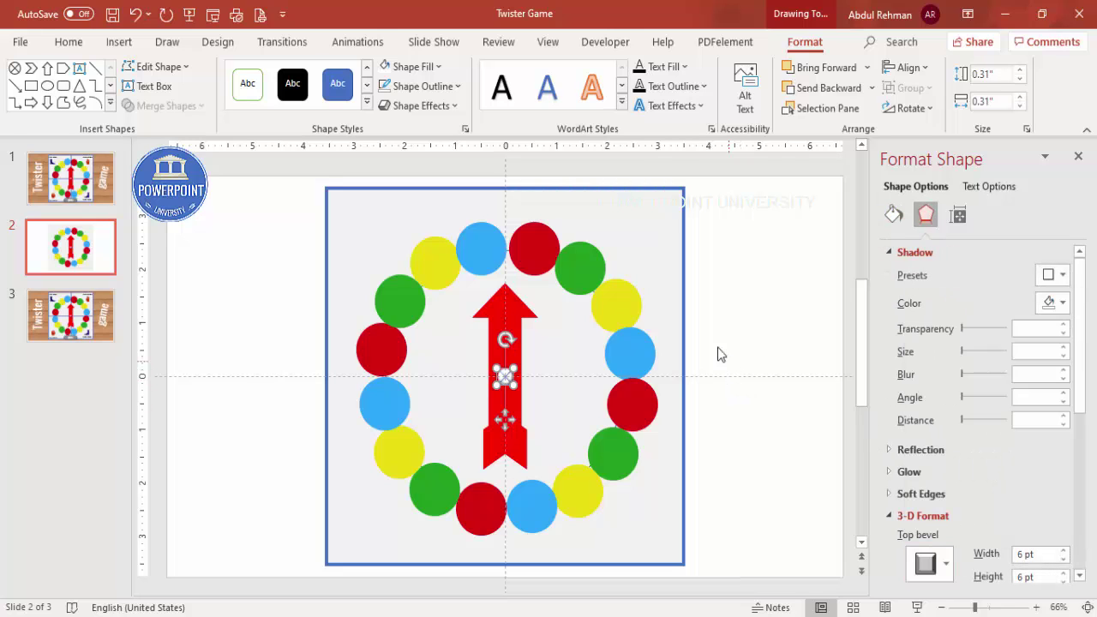
{"action": "left_click", "coordinate": [1055, 275]}
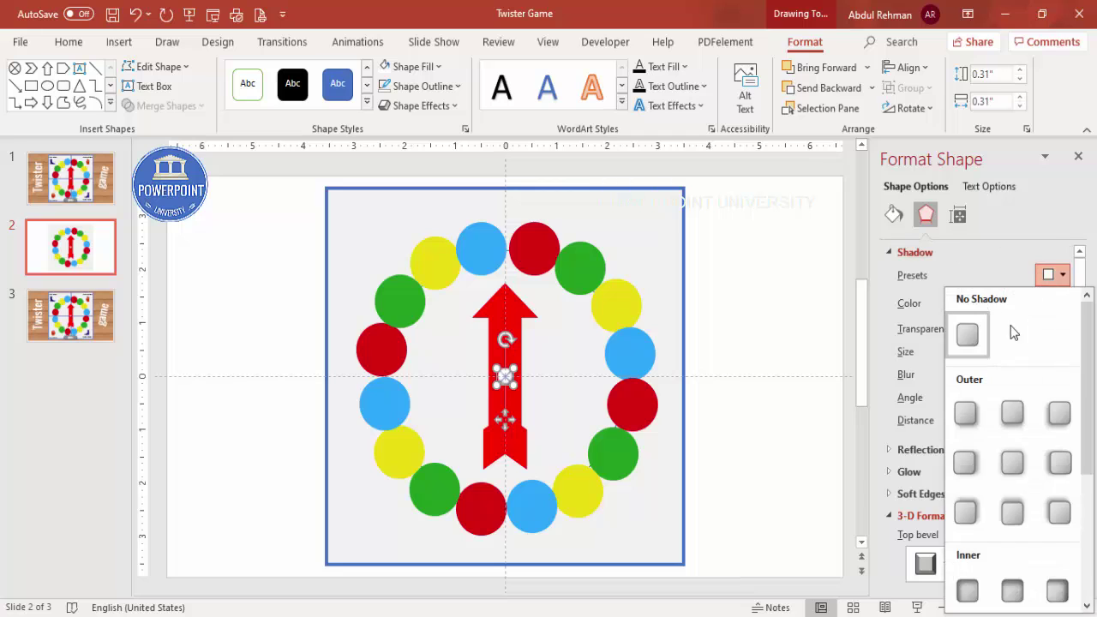
{"action": "left_click", "coordinate": [966, 416]}
{"action": "left_click", "coordinate": [751, 337]}
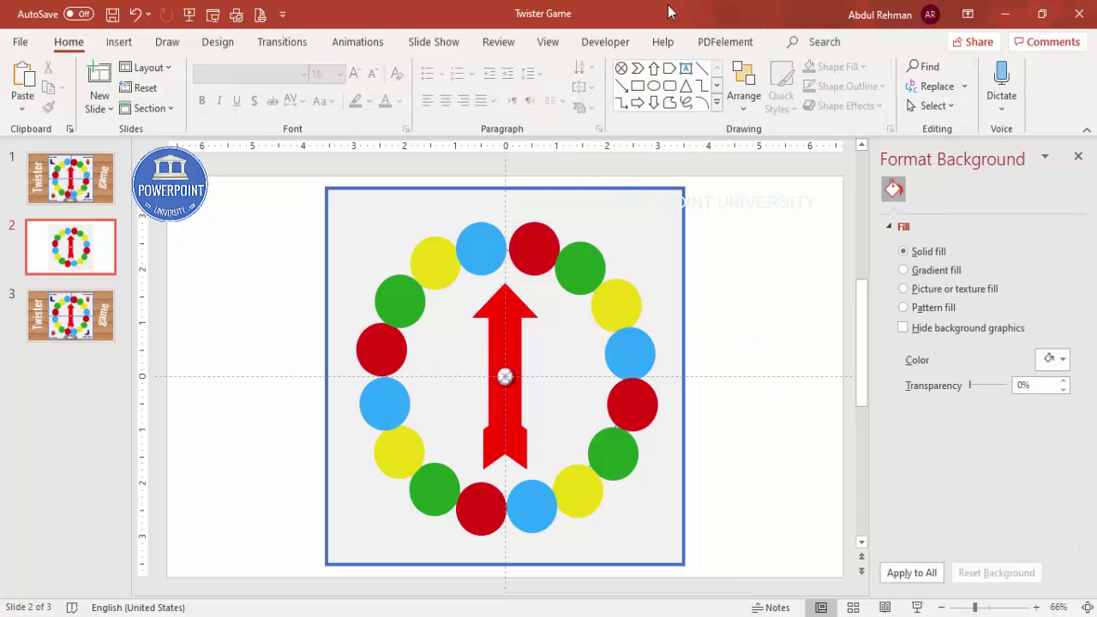
{"action": "left_click", "coordinate": [553, 42]}
Hide the guides and draw a thin vertical bar down the board, centred on the slide.
{"action": "left_click", "coordinate": [327, 105]}
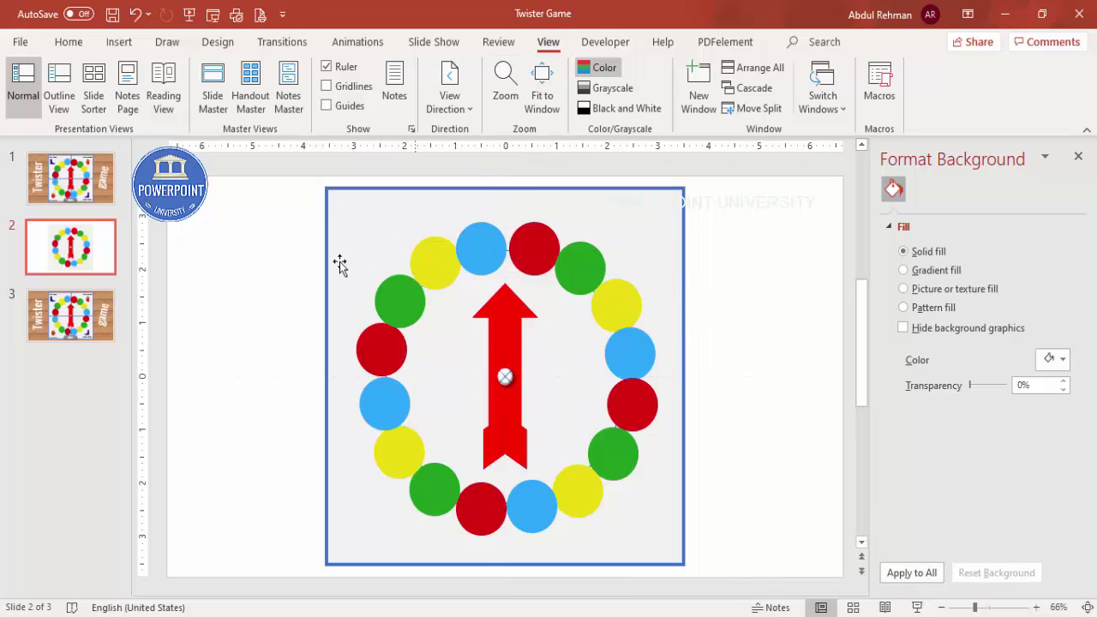
{"action": "left_click", "coordinate": [120, 42]}
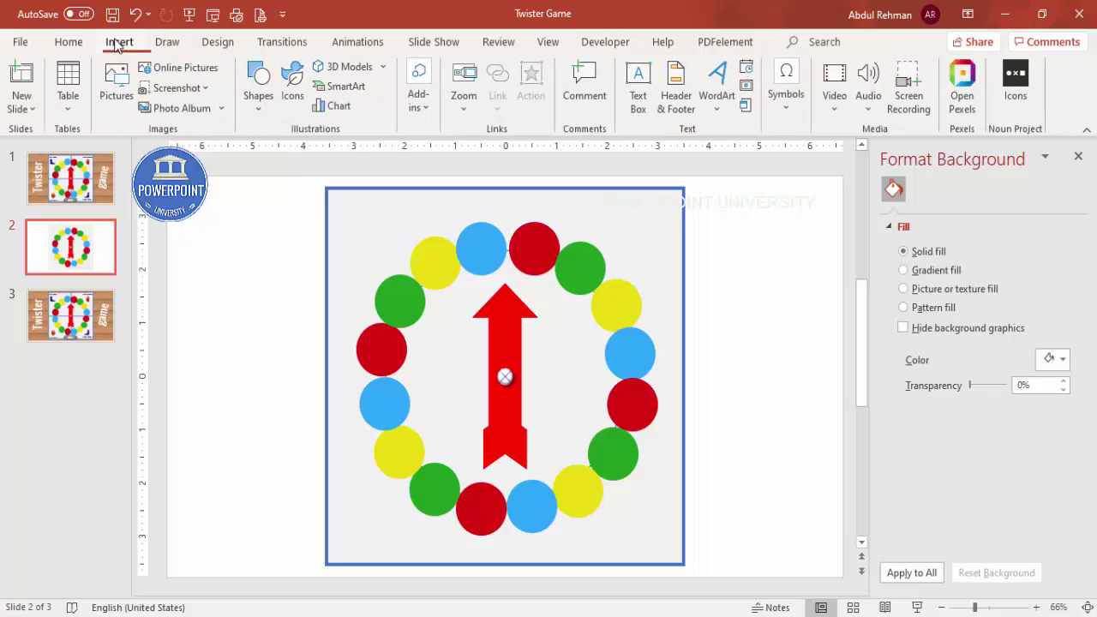
{"action": "left_click", "coordinate": [261, 108]}
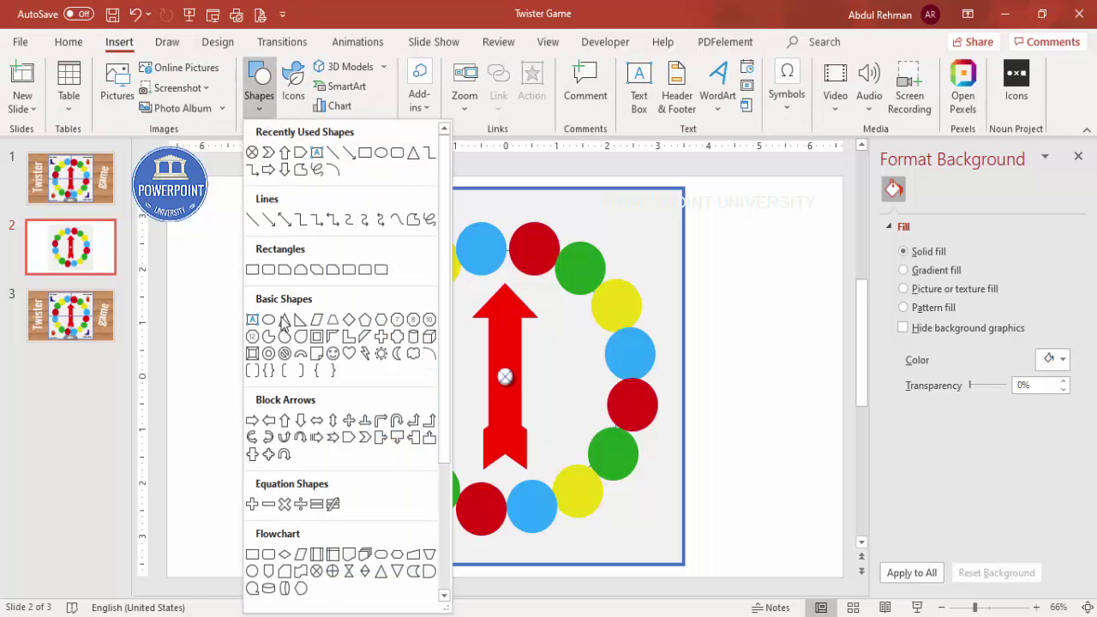
{"action": "left_click", "coordinate": [252, 271]}
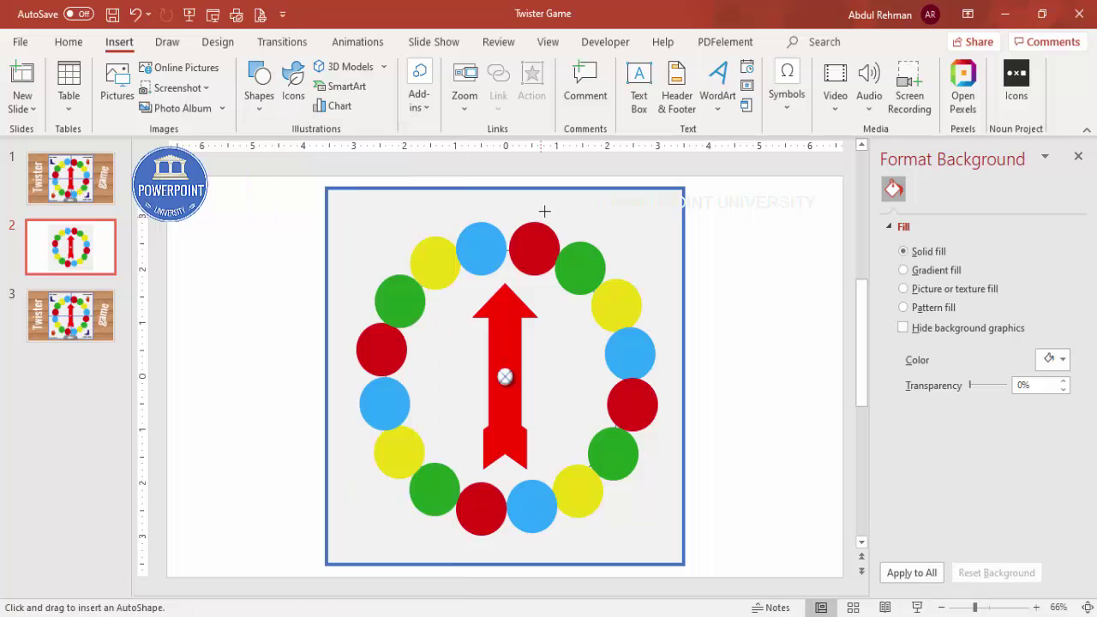
{"action": "left_click_drag", "start_coordinate": [500, 188], "coordinate": [501, 556]}
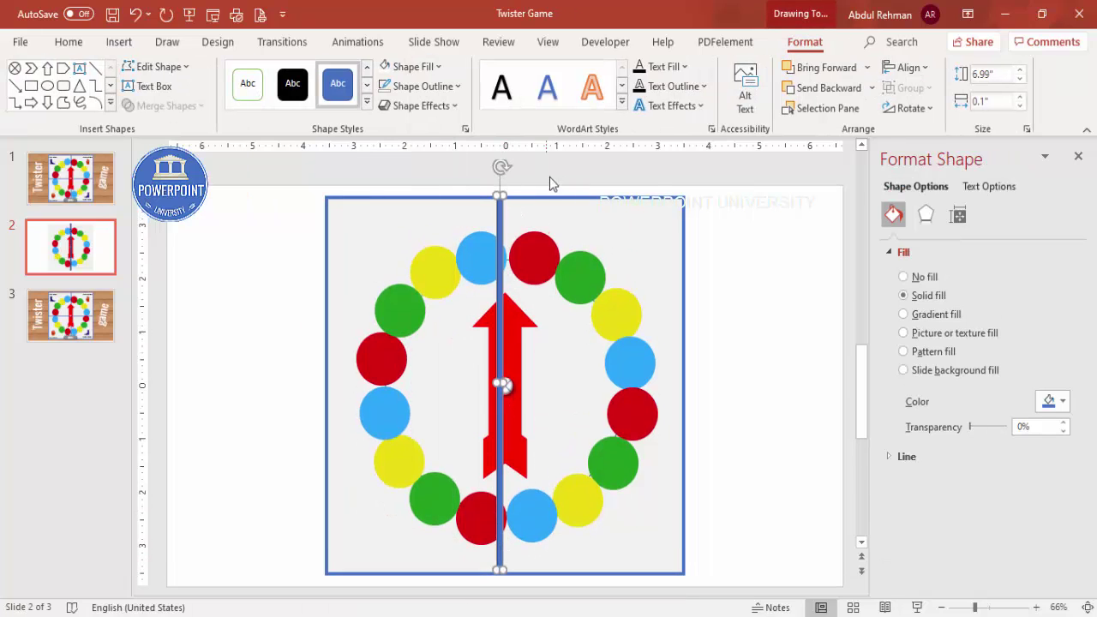
{"action": "left_click", "coordinate": [907, 67]}
{"action": "left_click", "coordinate": [915, 113]}
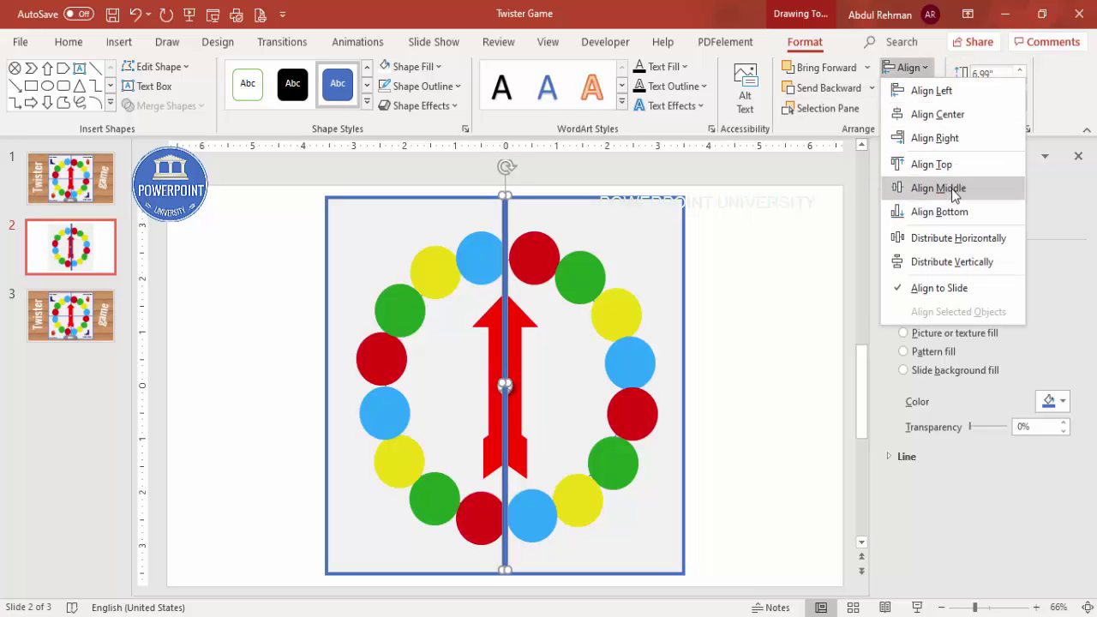
{"action": "left_click", "coordinate": [896, 188]}
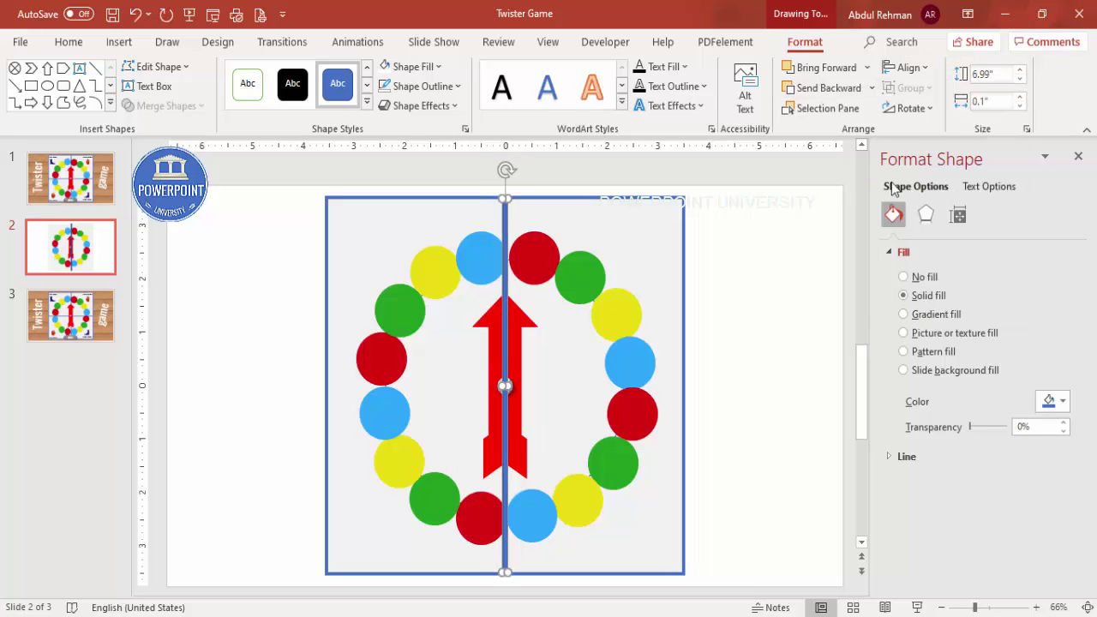
Colour the vertical line standard blue and send it behind the arrow and circles.
{"action": "left_click", "coordinate": [421, 68]}
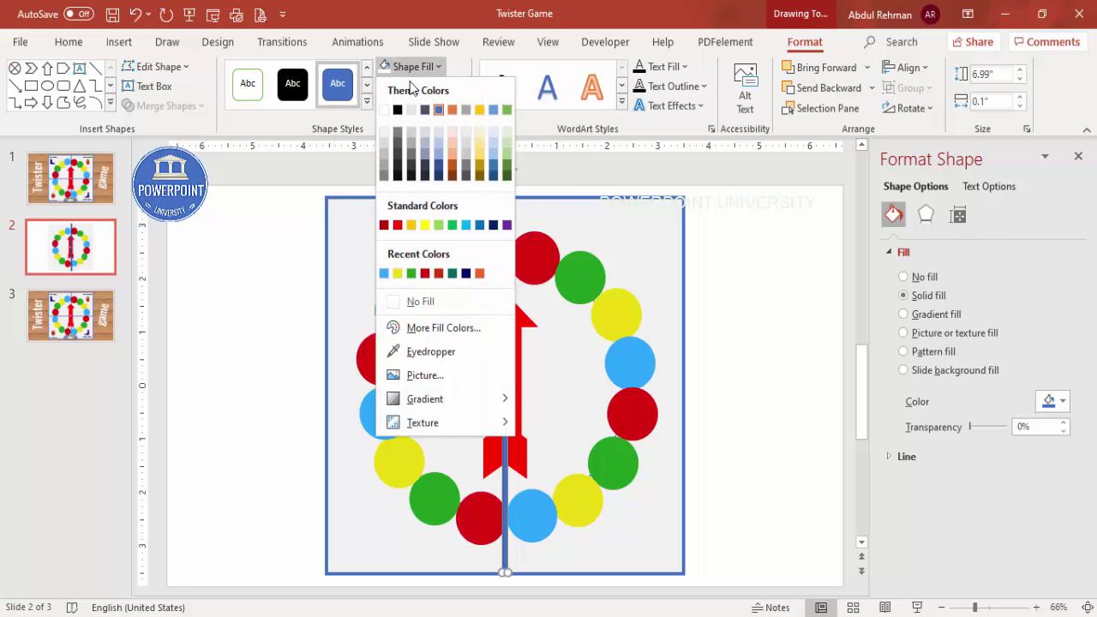
{"action": "left_click", "coordinate": [468, 228]}
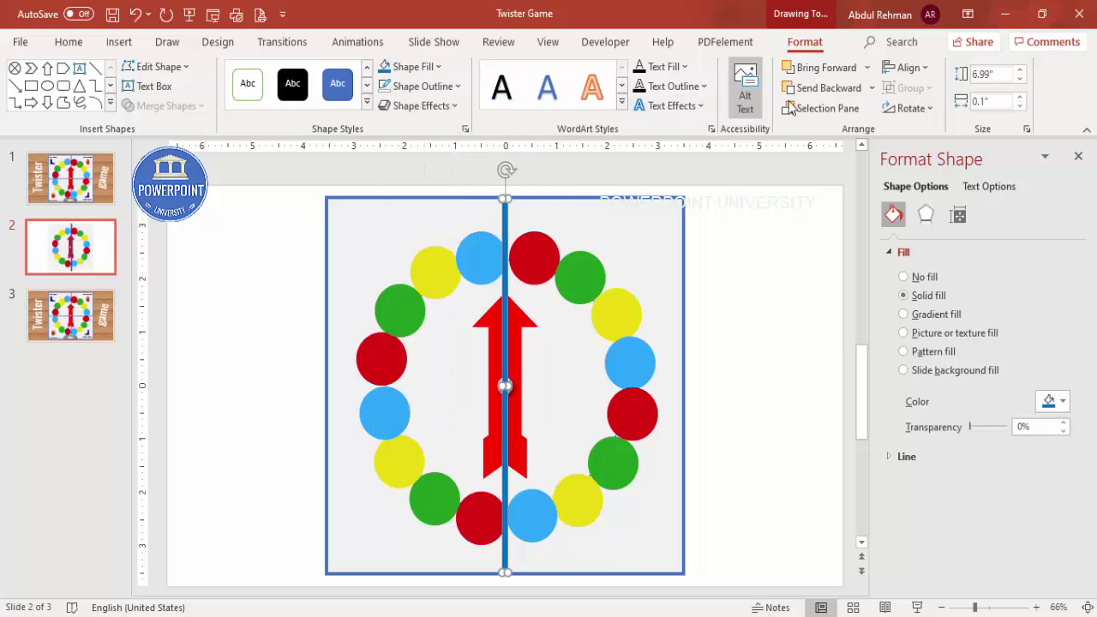
{"action": "left_click", "coordinate": [838, 87]}
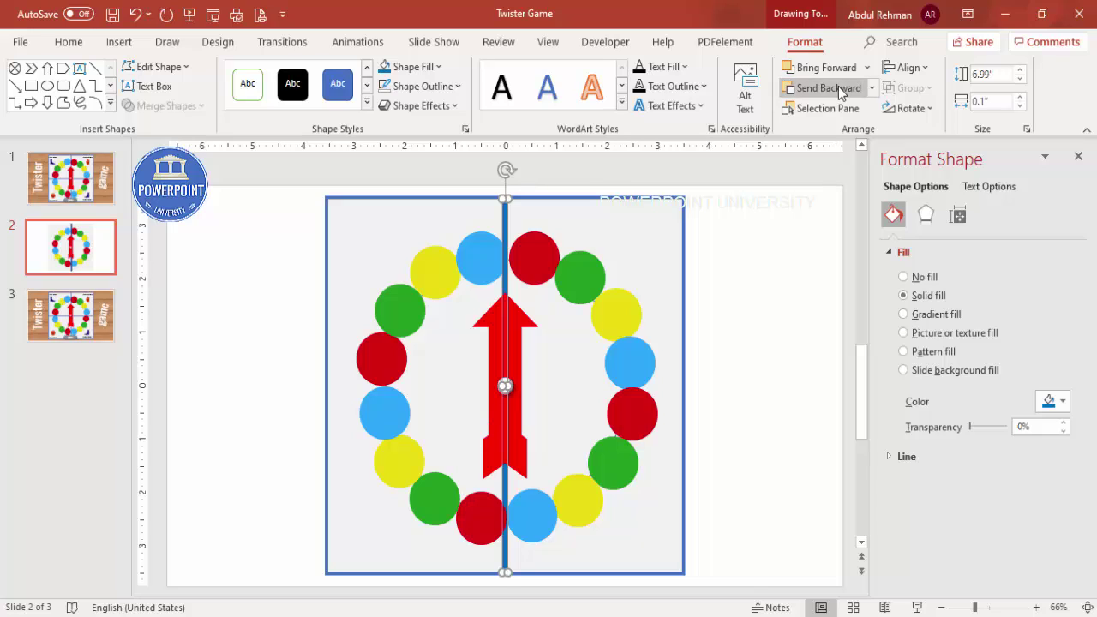
{"action": "left_click", "coordinate": [838, 86]}
{"action": "left_click", "coordinate": [838, 86]}
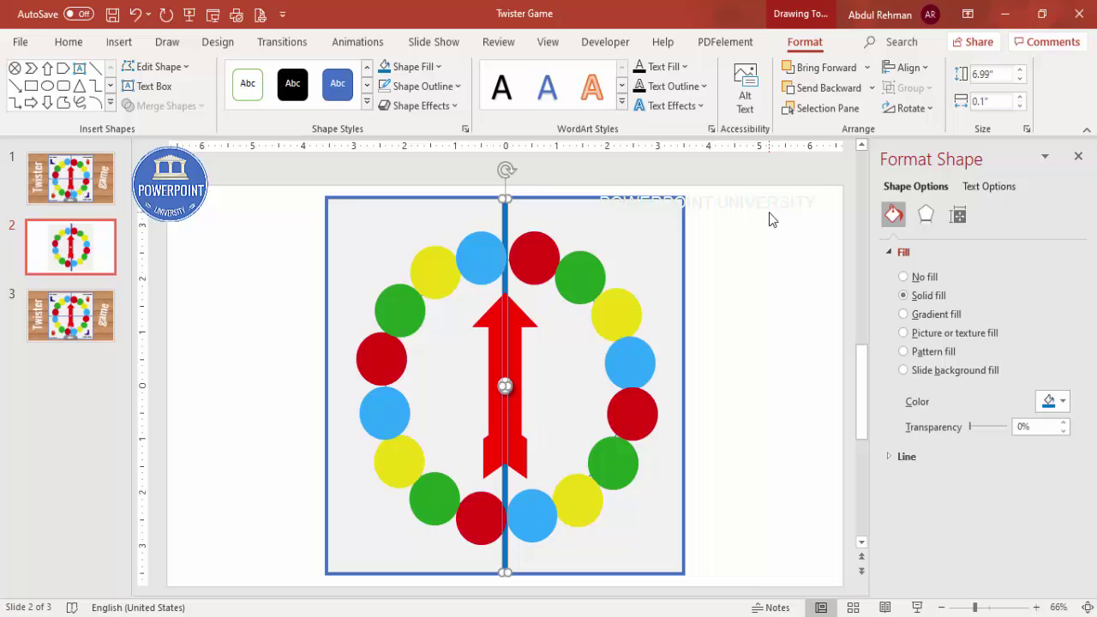
Rotate the copied line 90° to horizontal, centre it on the slide, and send it behind the circles.
{"action": "left_click", "coordinate": [910, 108]}
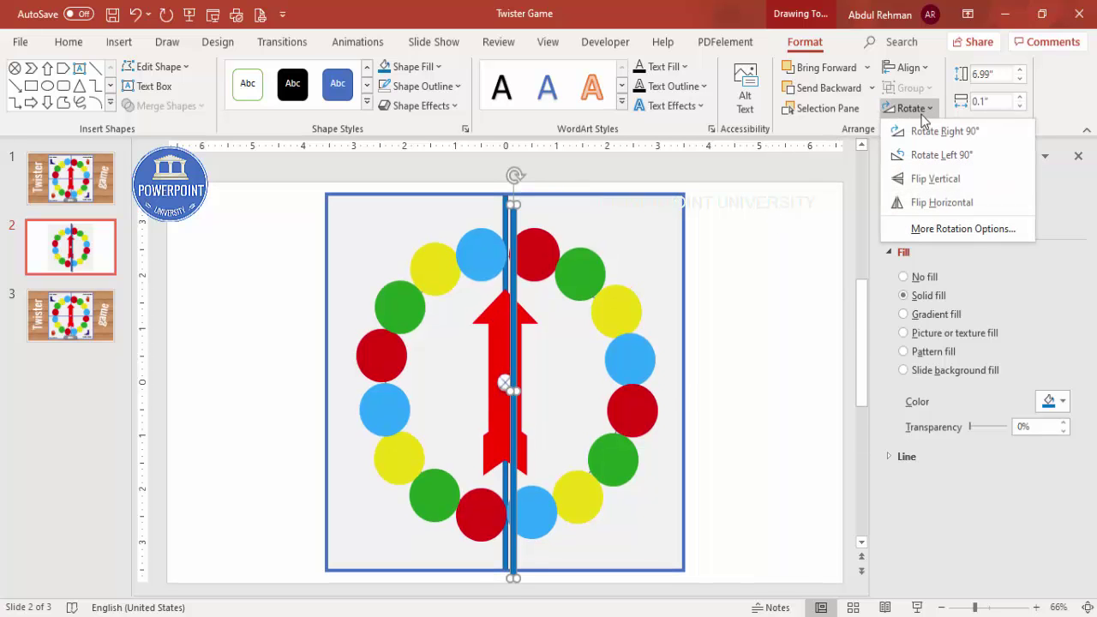
{"action": "left_click", "coordinate": [936, 141]}
{"action": "left_click", "coordinate": [909, 67]}
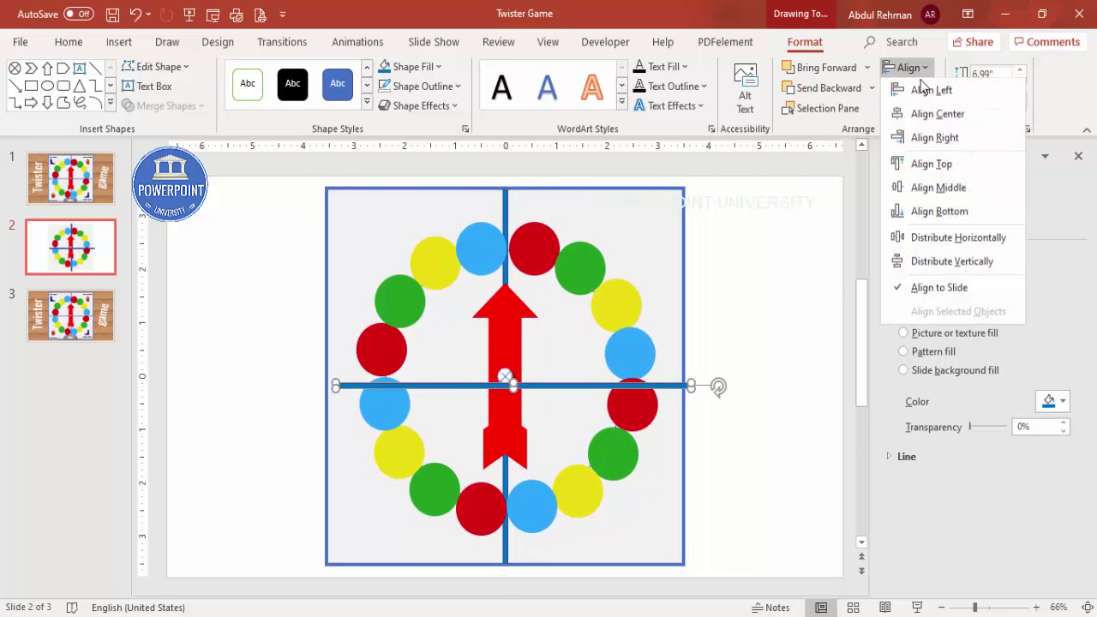
{"action": "left_click", "coordinate": [933, 110]}
{"action": "left_click", "coordinate": [919, 72]}
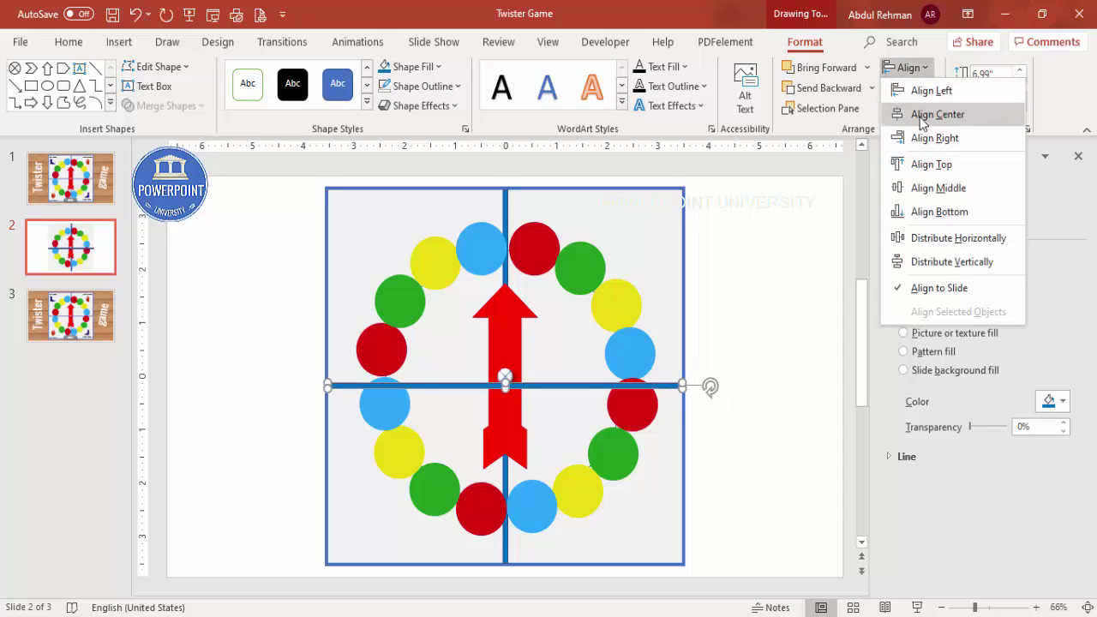
{"action": "left_click", "coordinate": [932, 183]}
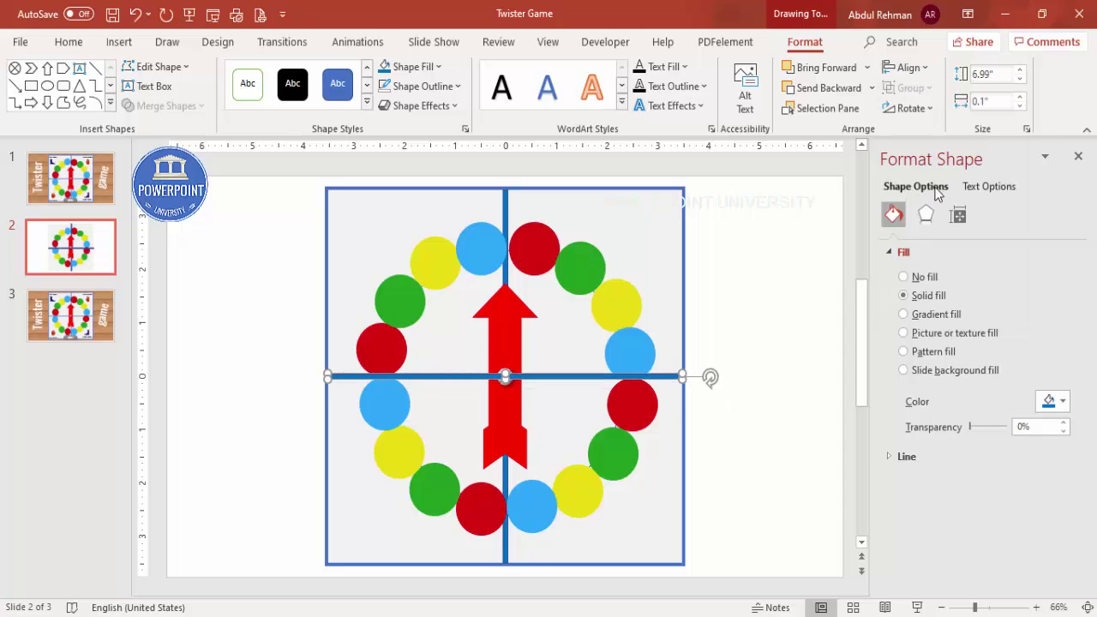
{"action": "left_click", "coordinate": [851, 88]}
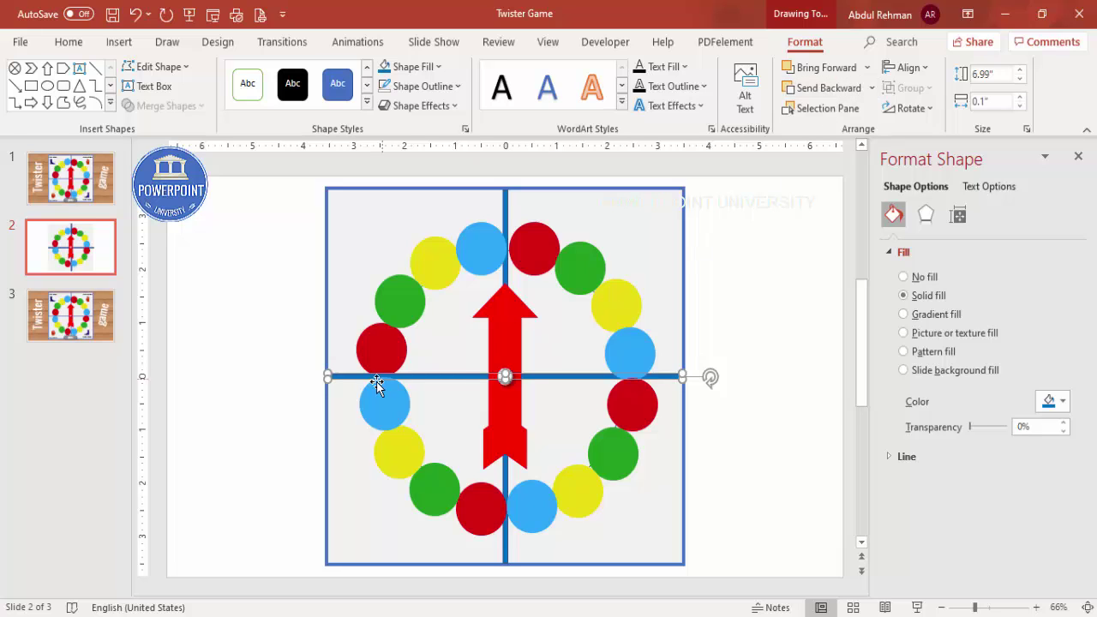
{"action": "left_click", "coordinate": [754, 316]}
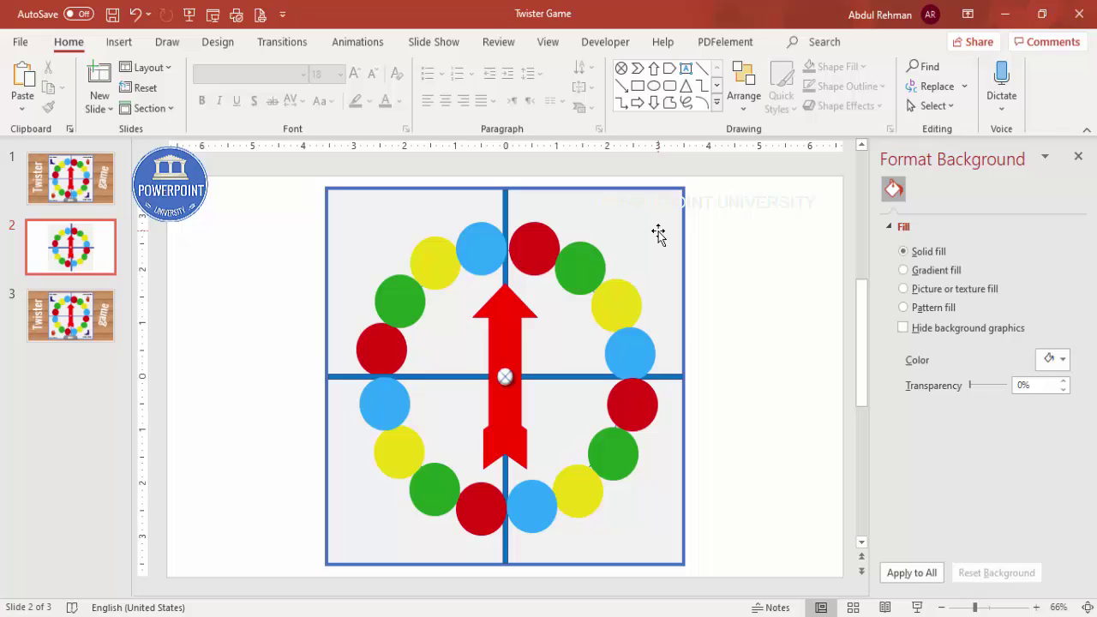
{"action": "left_click", "coordinate": [121, 43]}
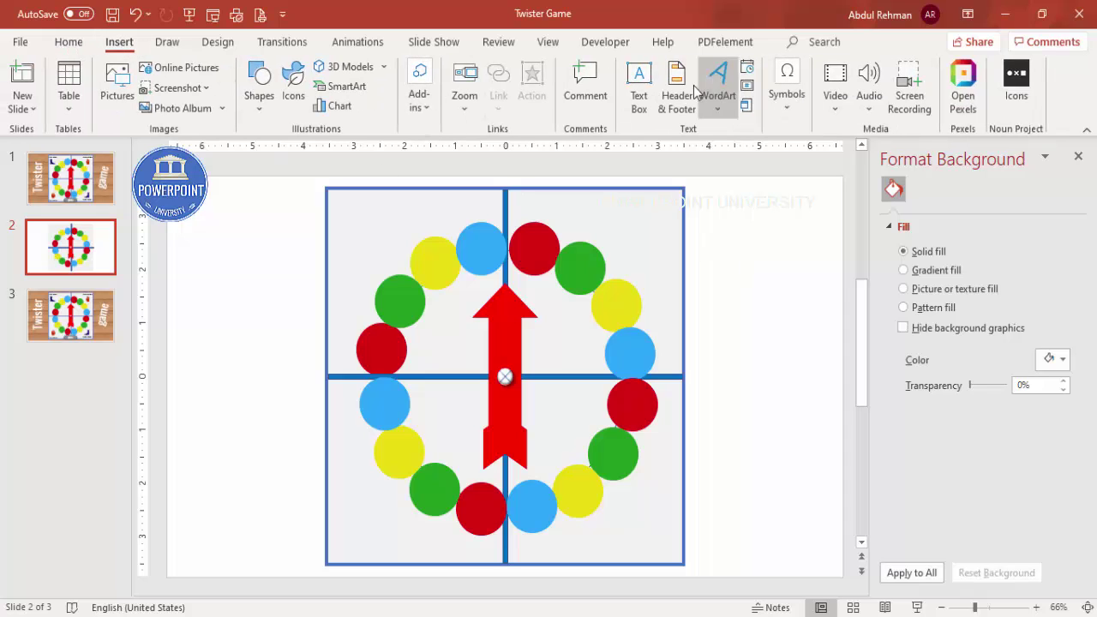
Add a right-aligned bold Century Gothic RIGHT HAND label in the board's top-right corner.
{"action": "left_click", "coordinate": [638, 85]}
{"action": "left_click_drag", "start_coordinate": [588, 207], "coordinate": [678, 235]}
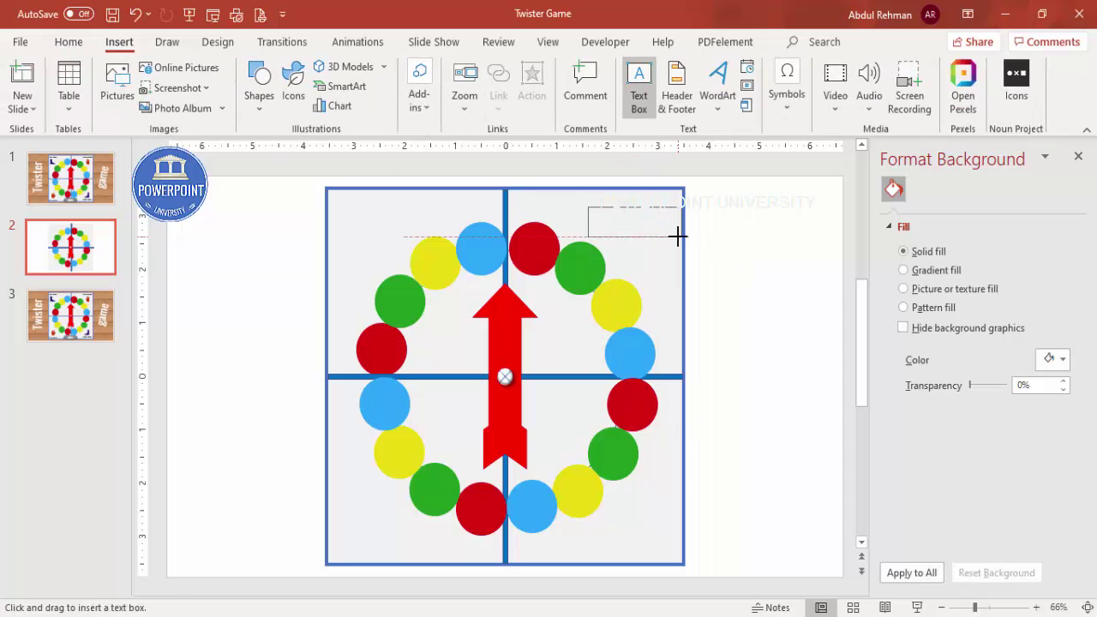
{"action": "type", "text": "RIGHT HAND"}
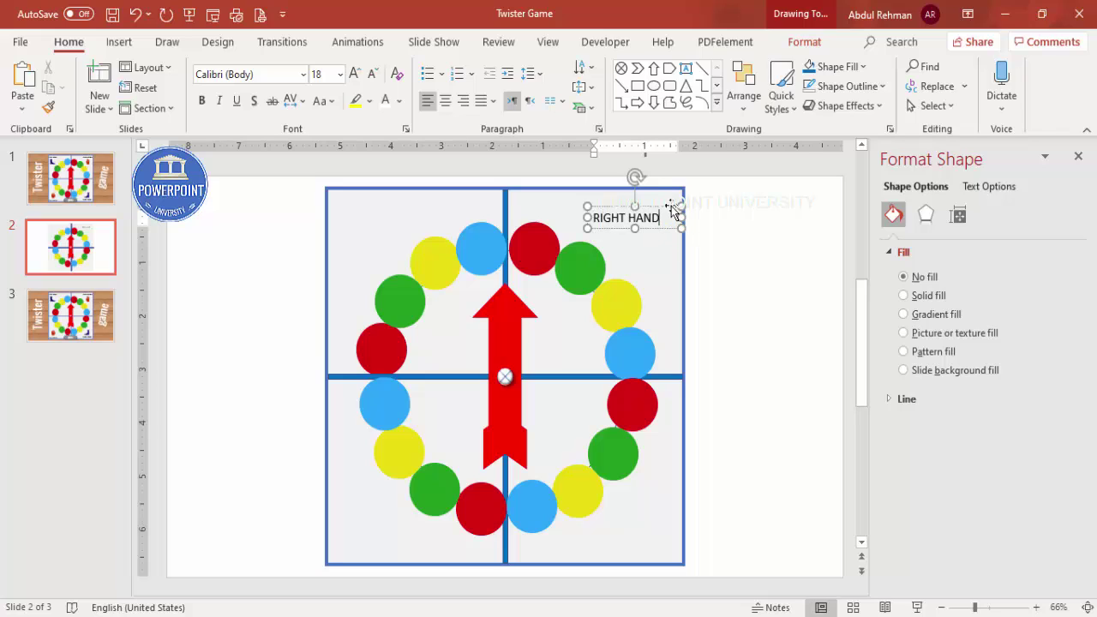
{"action": "left_click", "coordinate": [671, 205]}
{"action": "left_click", "coordinate": [463, 100]}
{"action": "left_click", "coordinate": [286, 76]}
{"action": "type", "text": "Century"}
{"action": "key", "text": "Return"}
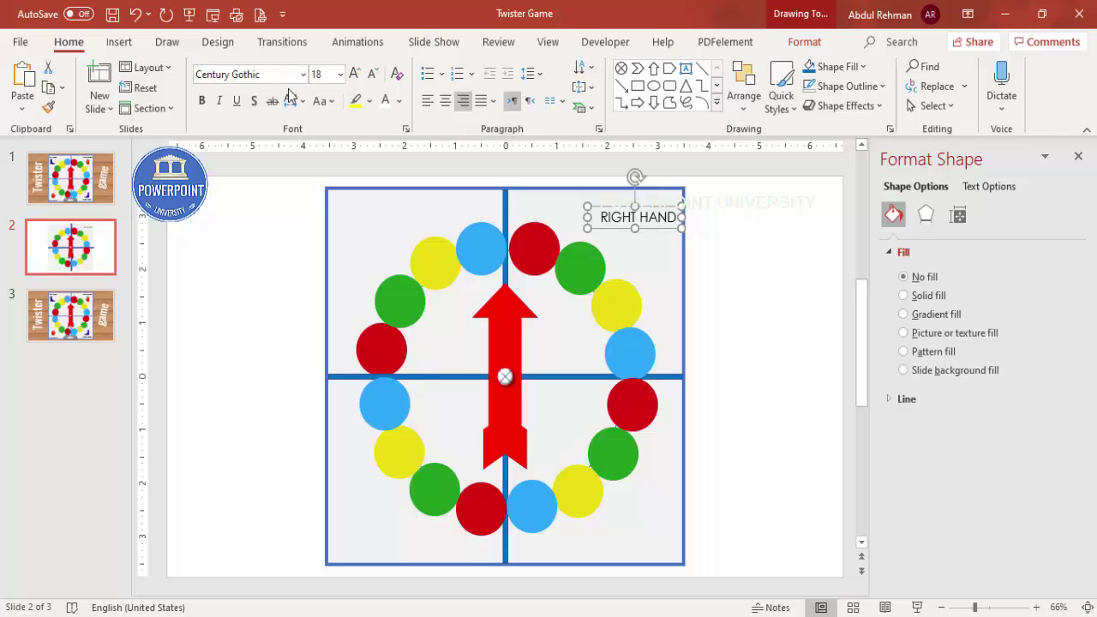
{"action": "left_click", "coordinate": [202, 100]}
{"action": "left_click_drag", "start_coordinate": [663, 212], "coordinate": [663, 542]}
Duplicate the label and change it to RIGHT FOOT.
{"action": "key", "text": "ctrl+d"}
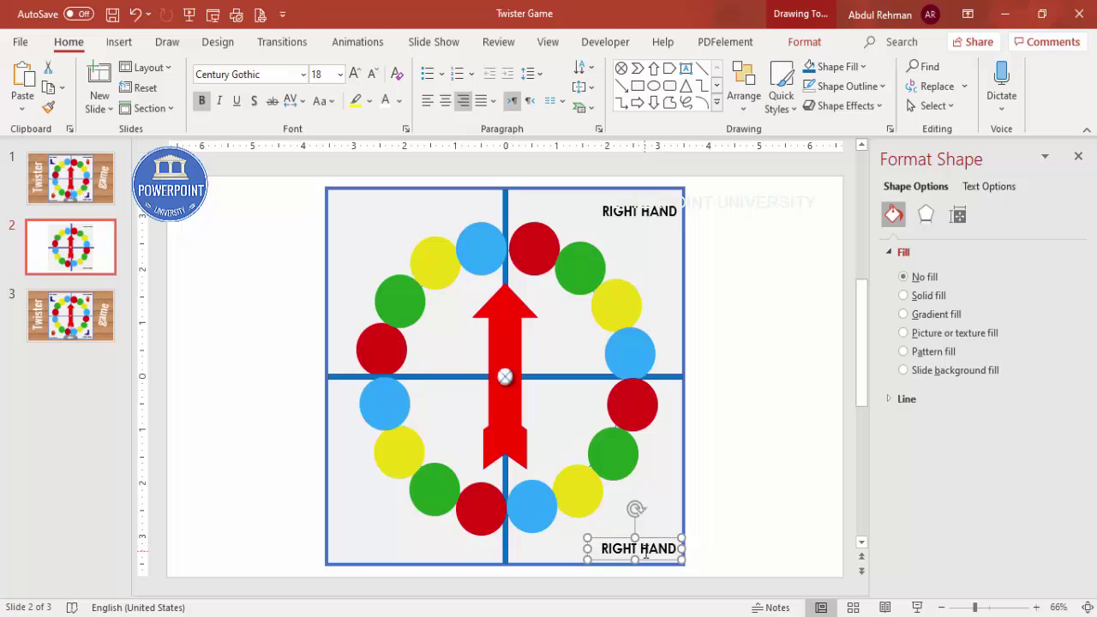
{"action": "double_click", "coordinate": [646, 550]}
{"action": "type", "text": "FOOT"}
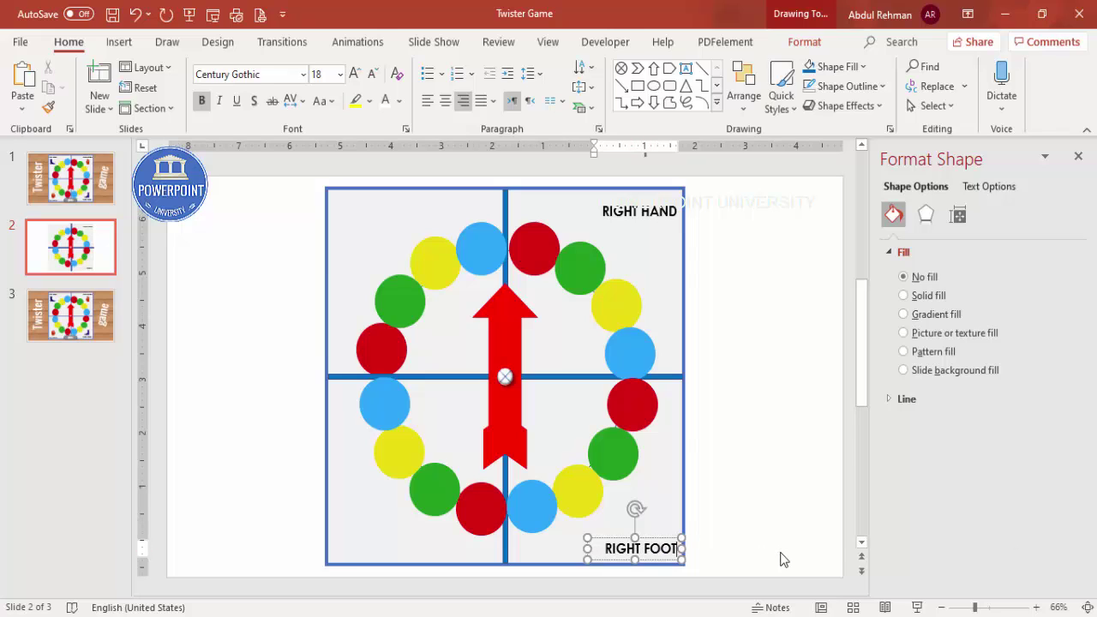
{"action": "left_click", "coordinate": [656, 538]}
{"action": "left_click_drag", "start_coordinate": [655, 538], "coordinate": [396, 225]}
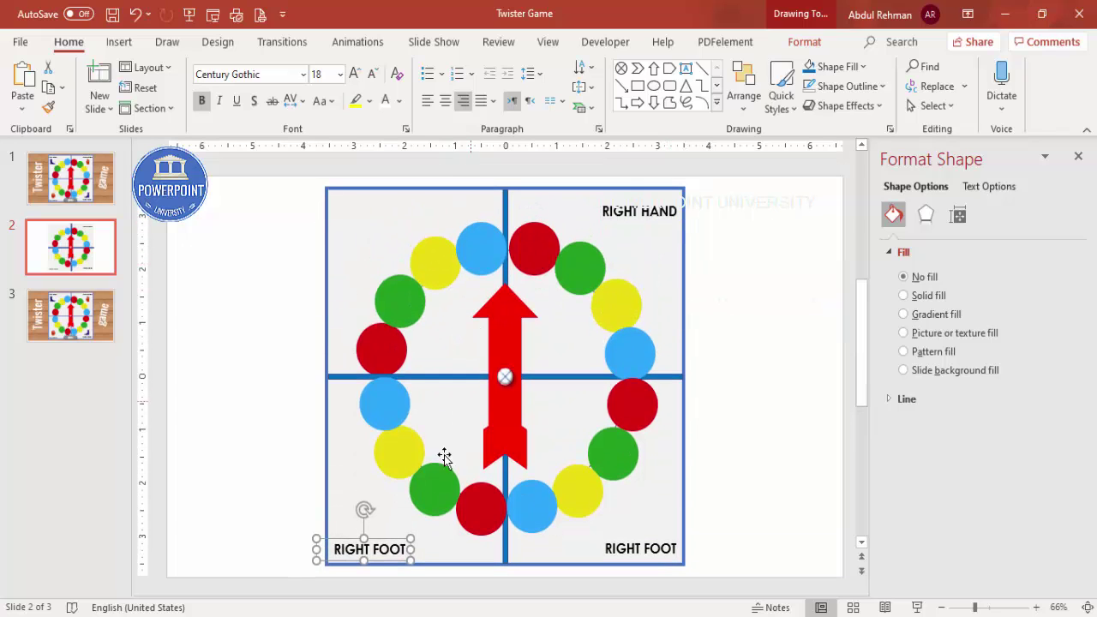
Turn the copies into left-aligned LEFT HAND and LEFT FOOT labels on the board's left side.
{"action": "left_click_drag", "start_coordinate": [350, 545], "coordinate": [583, 544]}
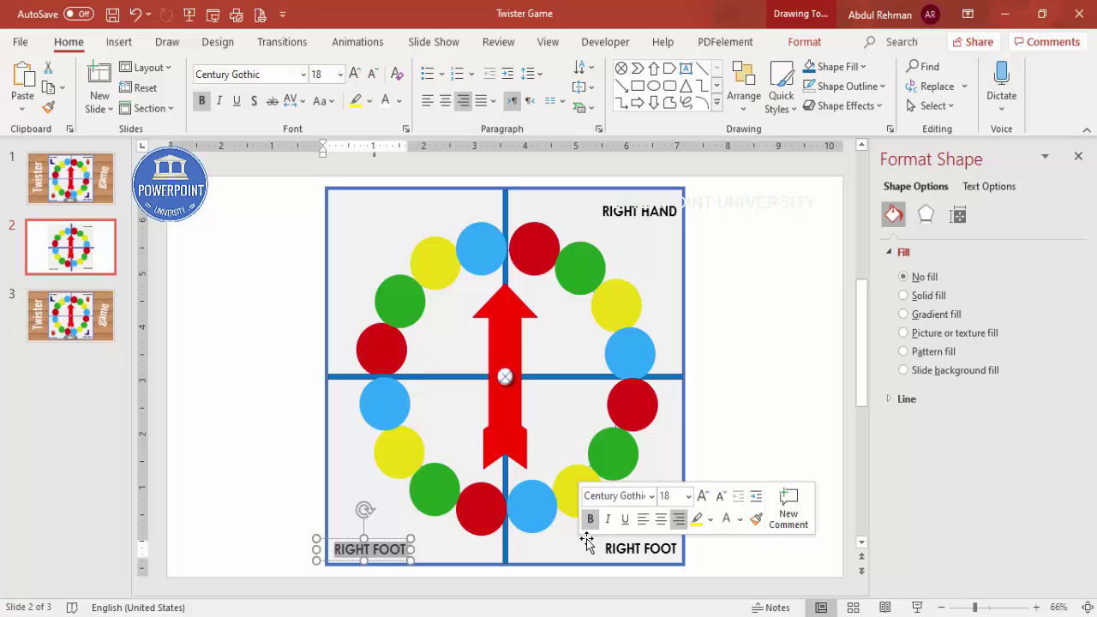
{"action": "type", "text": "LEFT"}
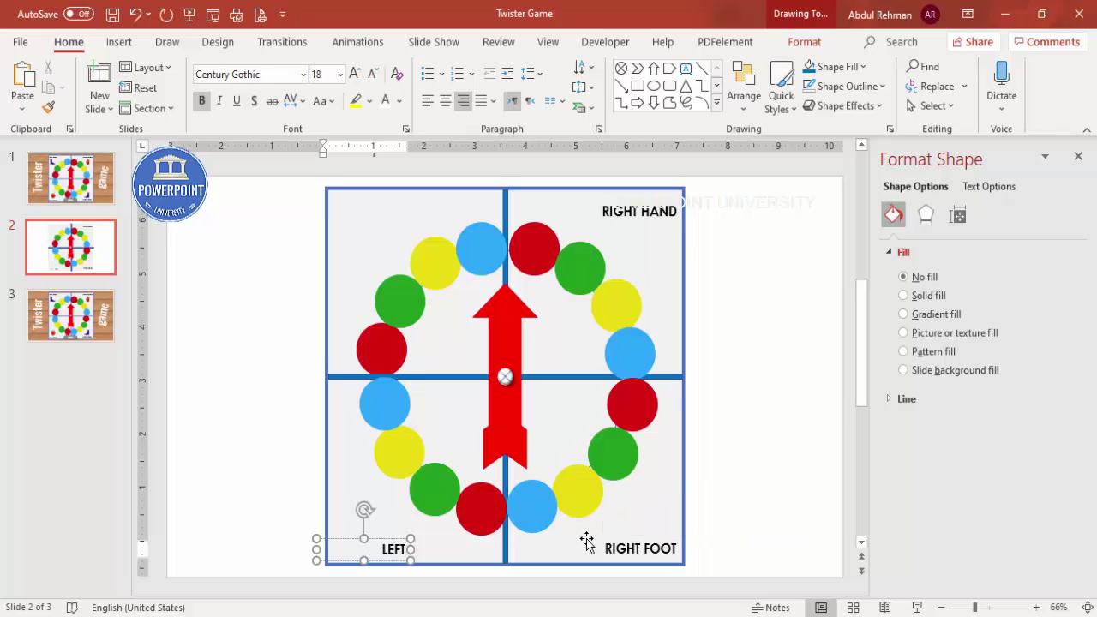
{"action": "type", "text": " HAND"}
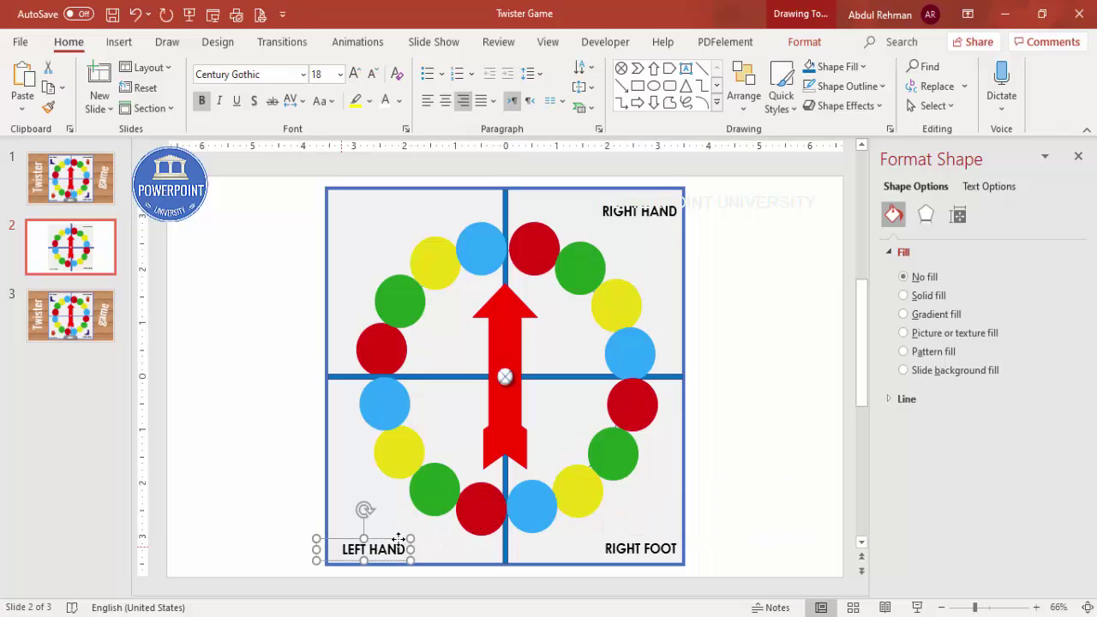
{"action": "key", "text": "ctrl+l"}
{"action": "left_click_drag", "start_coordinate": [394, 540], "coordinate": [503, 192]}
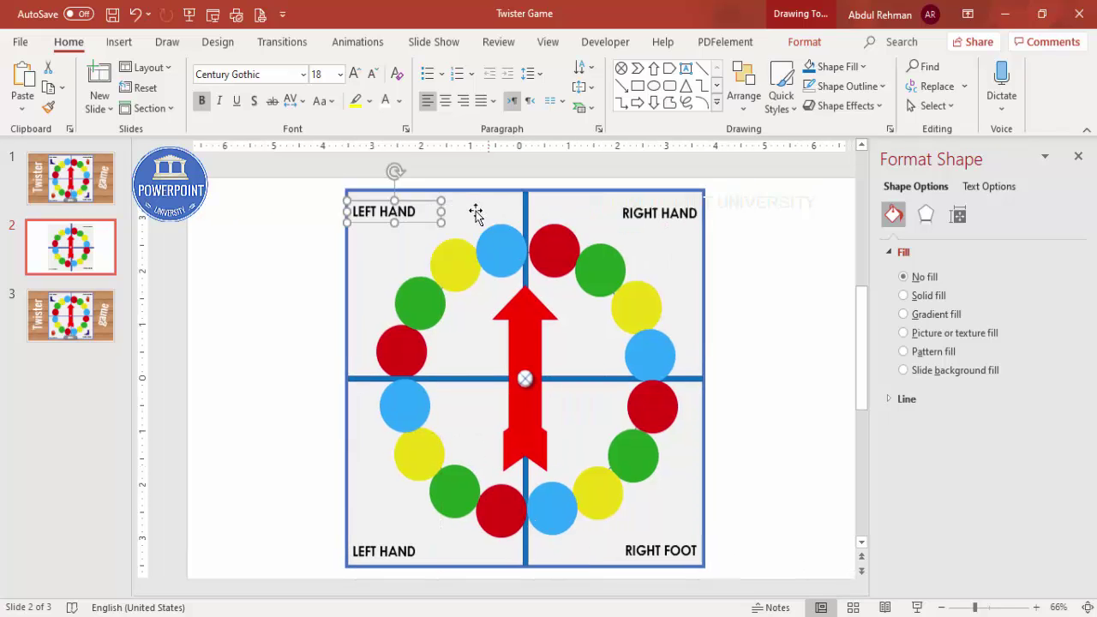
{"action": "double_click", "coordinate": [370, 215]}
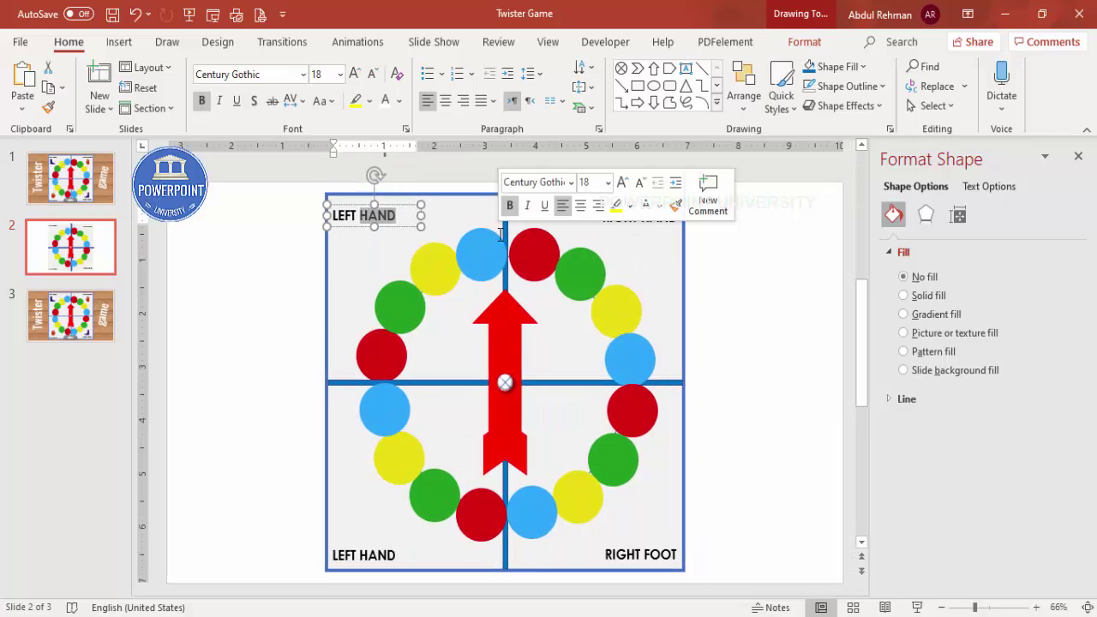
{"action": "type", "text": "FOOT"}
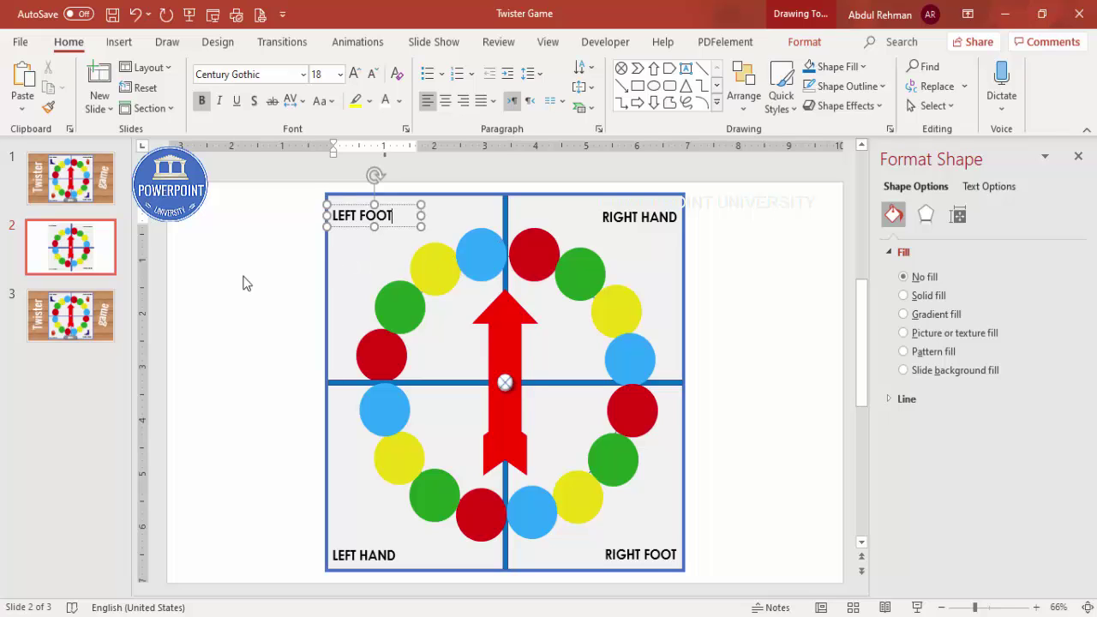
{"action": "left_click", "coordinate": [243, 283]}
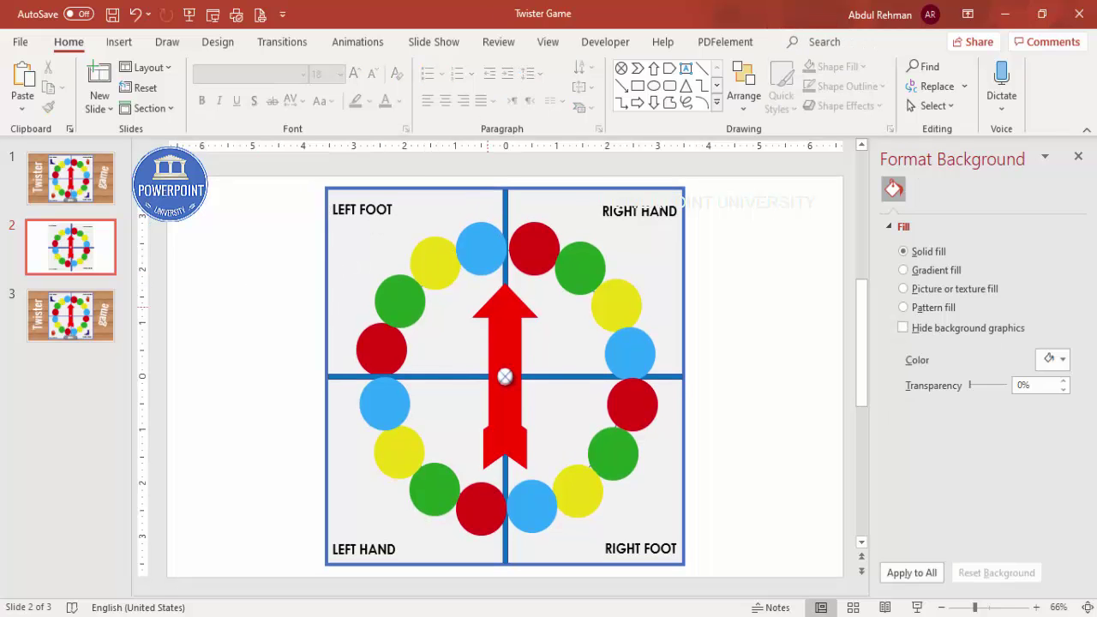
Pick the boot icon from Body parts in the icon library.
{"action": "left_click", "coordinate": [119, 41]}
{"action": "left_click", "coordinate": [295, 99]}
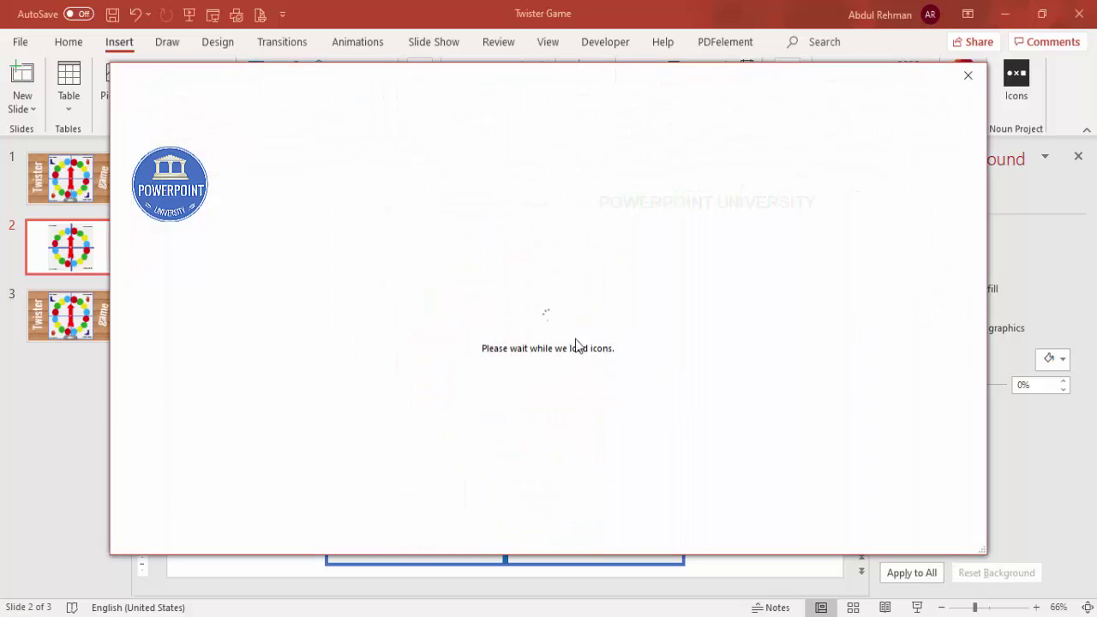
{"action": "scroll", "coordinate": [676, 306], "scroll_direction": "down", "scroll_amount": 15}
{"action": "scroll", "coordinate": [678, 333], "scroll_direction": "down", "scroll_amount": 10}
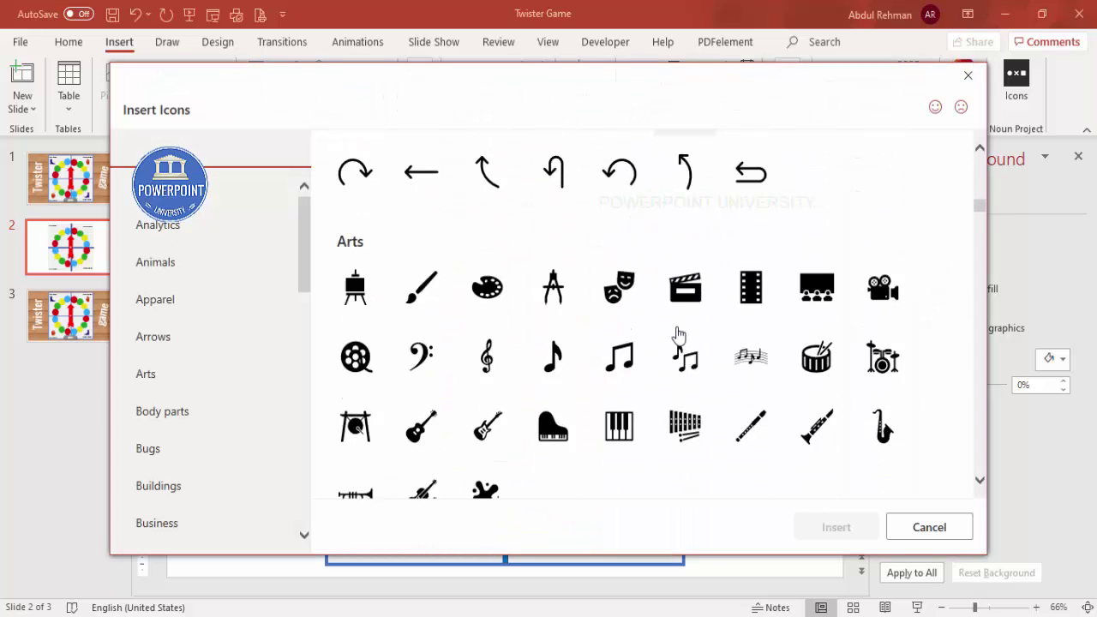
{"action": "left_click", "coordinate": [421, 383]}
Add the hand icon from Signs and symbols, insert both icons, and move the hand beside RIGHT HAND.
{"action": "scroll", "coordinate": [648, 385], "scroll_direction": "down", "scroll_amount": 12}
{"action": "scroll", "coordinate": [653, 391], "scroll_direction": "down", "scroll_amount": 20}
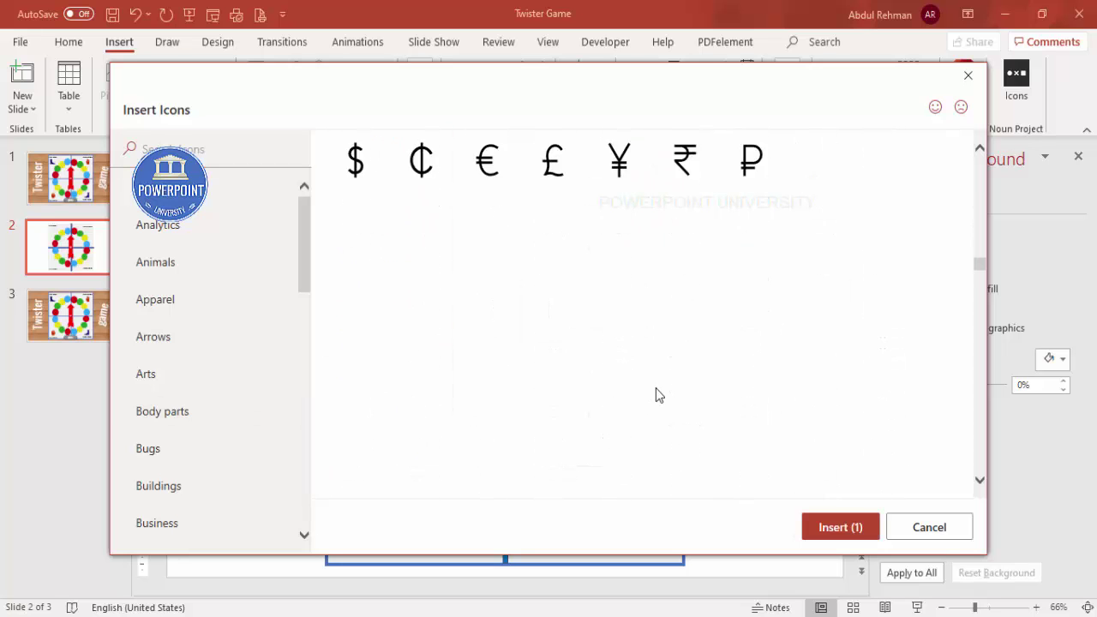
{"action": "scroll", "coordinate": [658, 395], "scroll_direction": "down", "scroll_amount": 20}
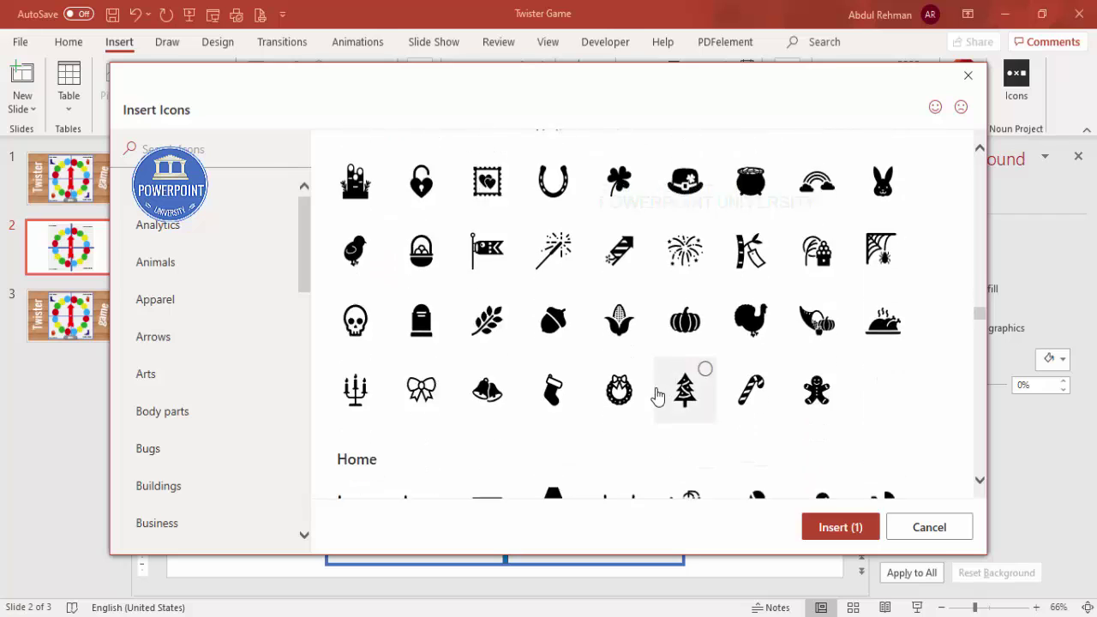
{"action": "scroll", "coordinate": [658, 395], "scroll_direction": "down", "scroll_amount": 20}
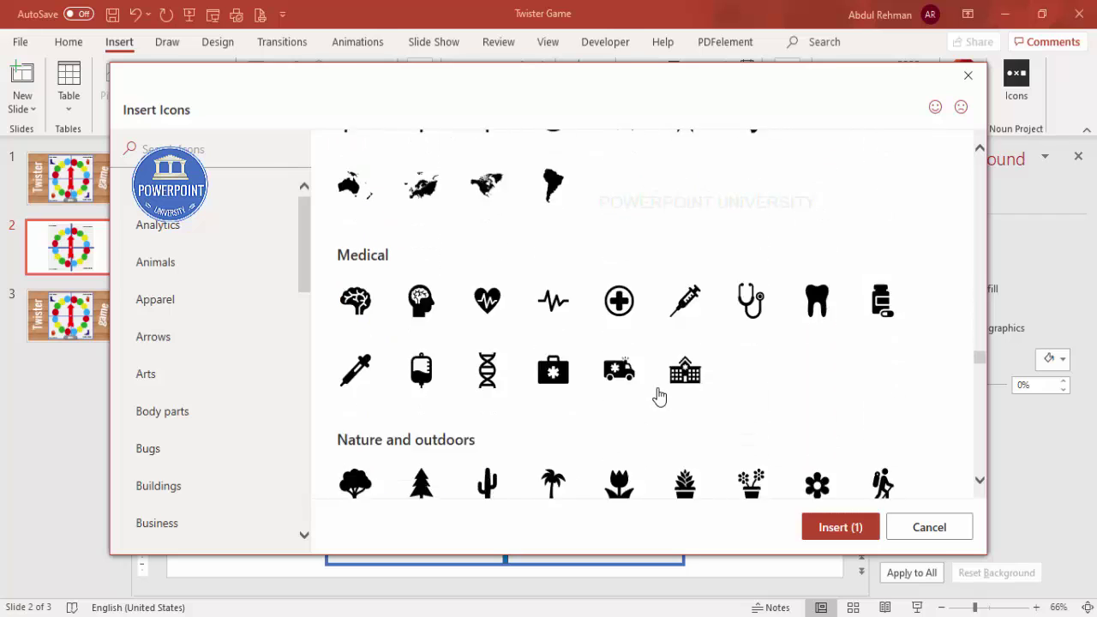
{"action": "scroll", "coordinate": [660, 395], "scroll_direction": "down", "scroll_amount": 15}
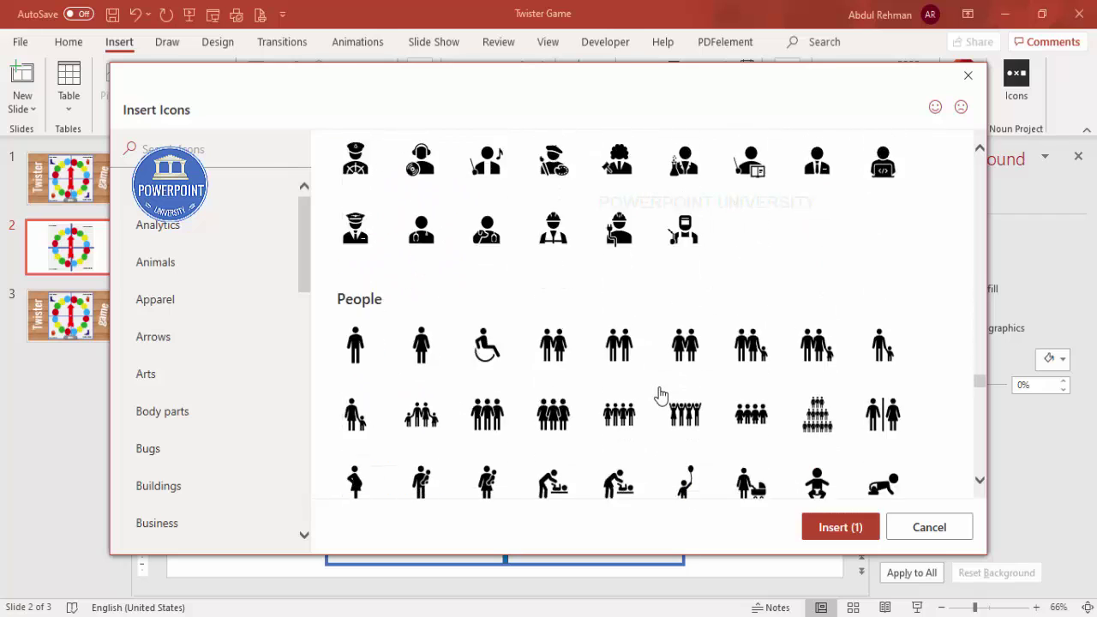
{"action": "scroll", "coordinate": [661, 394], "scroll_direction": "up", "scroll_amount": 2}
{"action": "scroll", "coordinate": [663, 393], "scroll_direction": "down", "scroll_amount": 3}
{"action": "scroll", "coordinate": [662, 393], "scroll_direction": "down", "scroll_amount": 8}
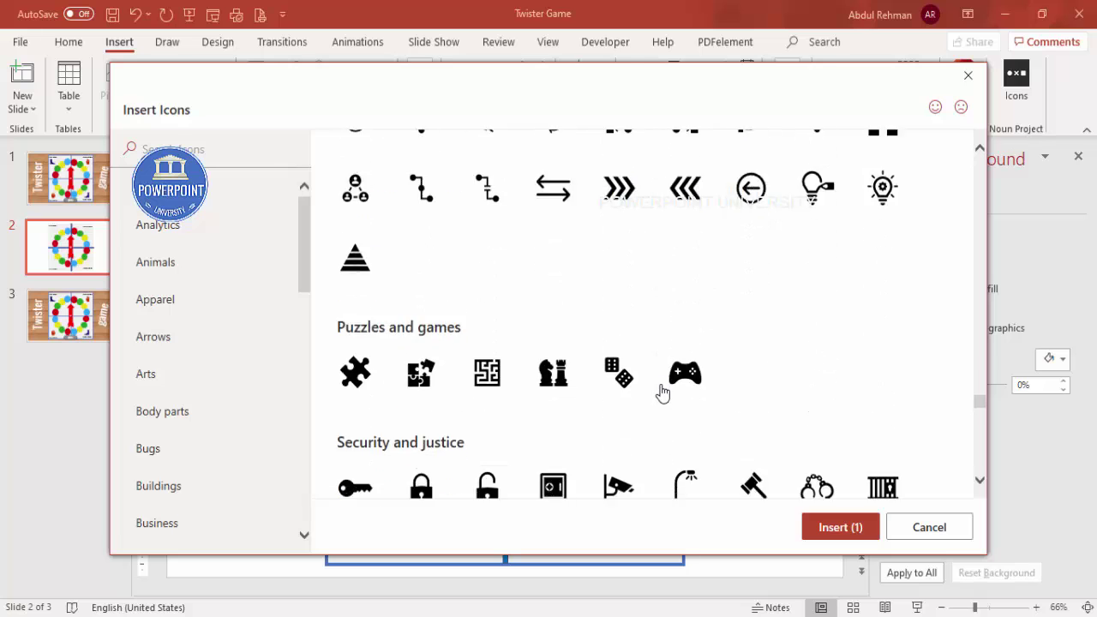
{"action": "left_click", "coordinate": [641, 360]}
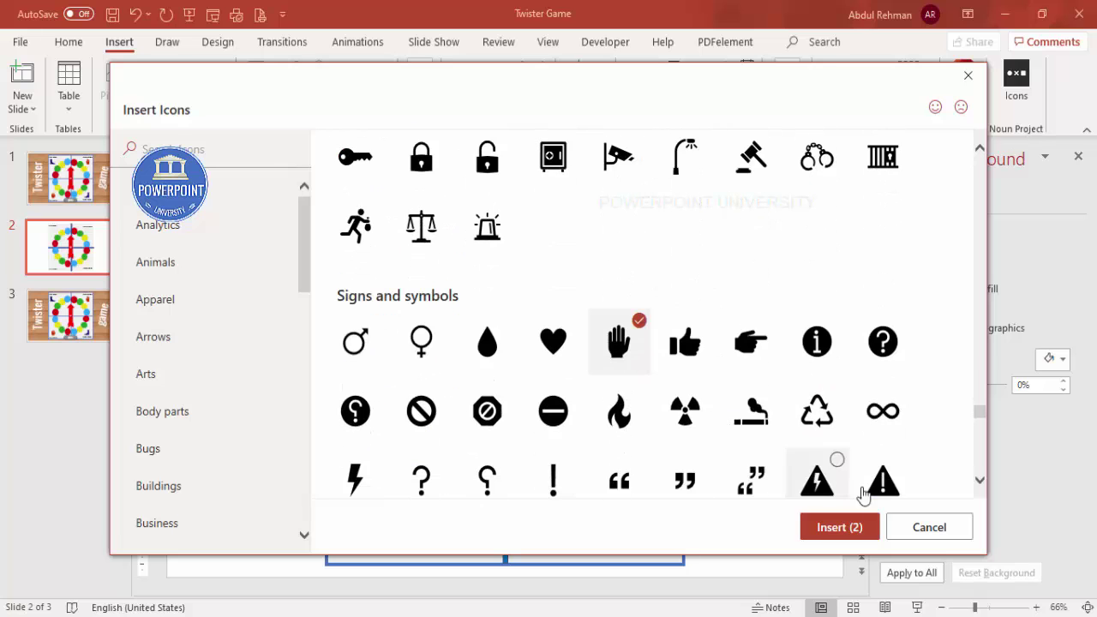
{"action": "left_click", "coordinate": [836, 526]}
{"action": "left_click_drag", "start_coordinate": [511, 397], "coordinate": [652, 241]}
{"action": "key", "text": "Escape"}
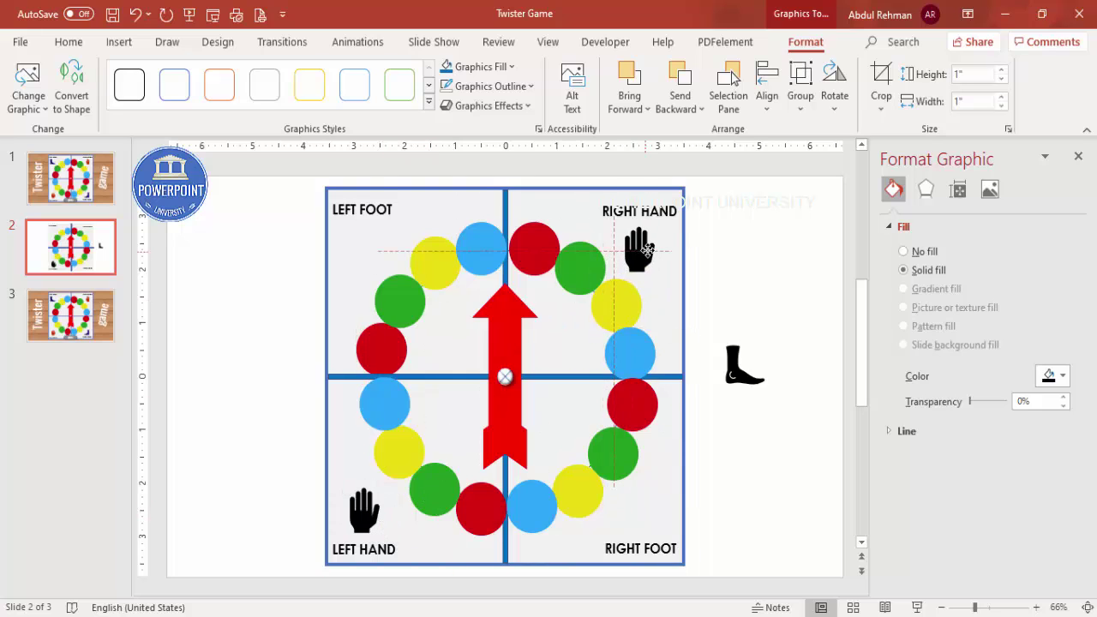
Flip the second hand icon horizontally.
{"action": "left_click", "coordinate": [835, 86]}
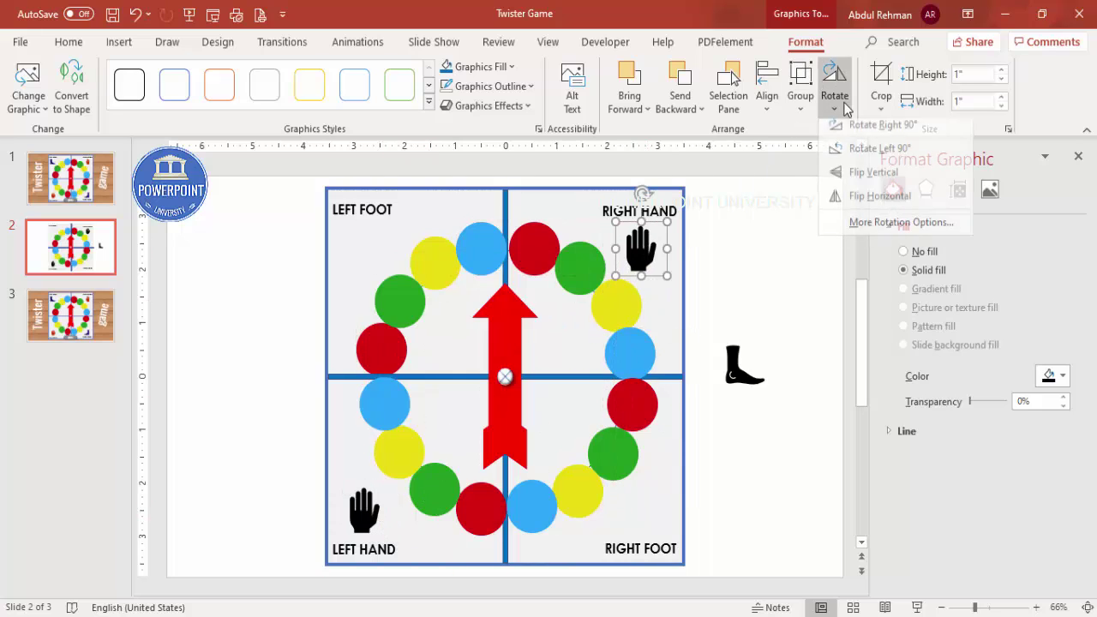
{"action": "left_click", "coordinate": [883, 203]}
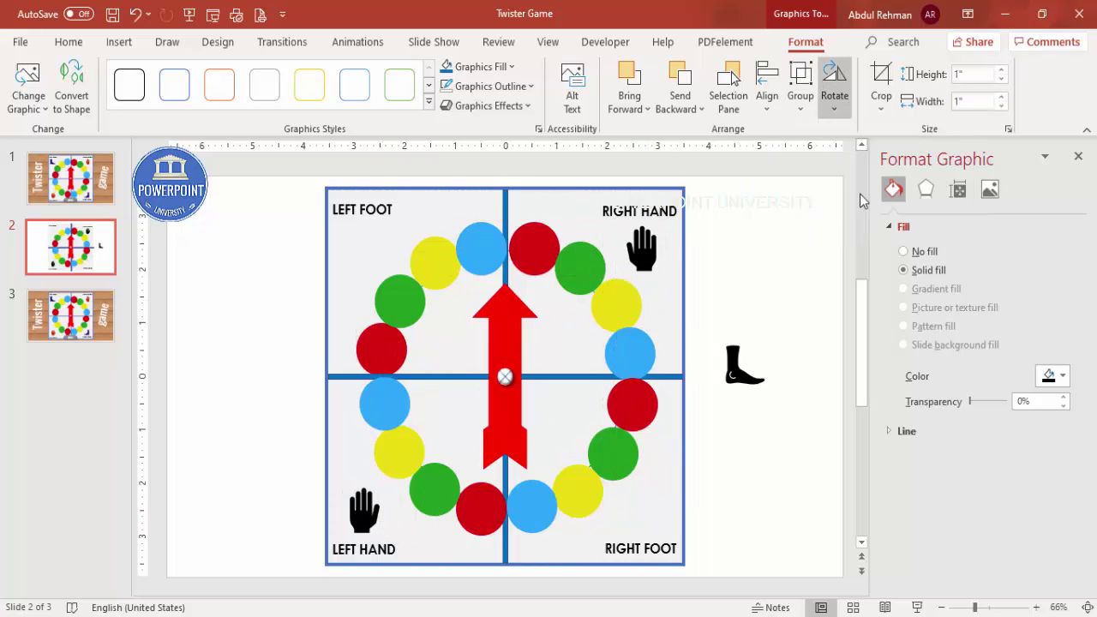
{"action": "left_click", "coordinate": [652, 242]}
Place the foot icons in the FOOT corners, flipping one horizontally for RIGHT FOOT.
{"action": "left_click_drag", "start_coordinate": [734, 363], "coordinate": [632, 501]}
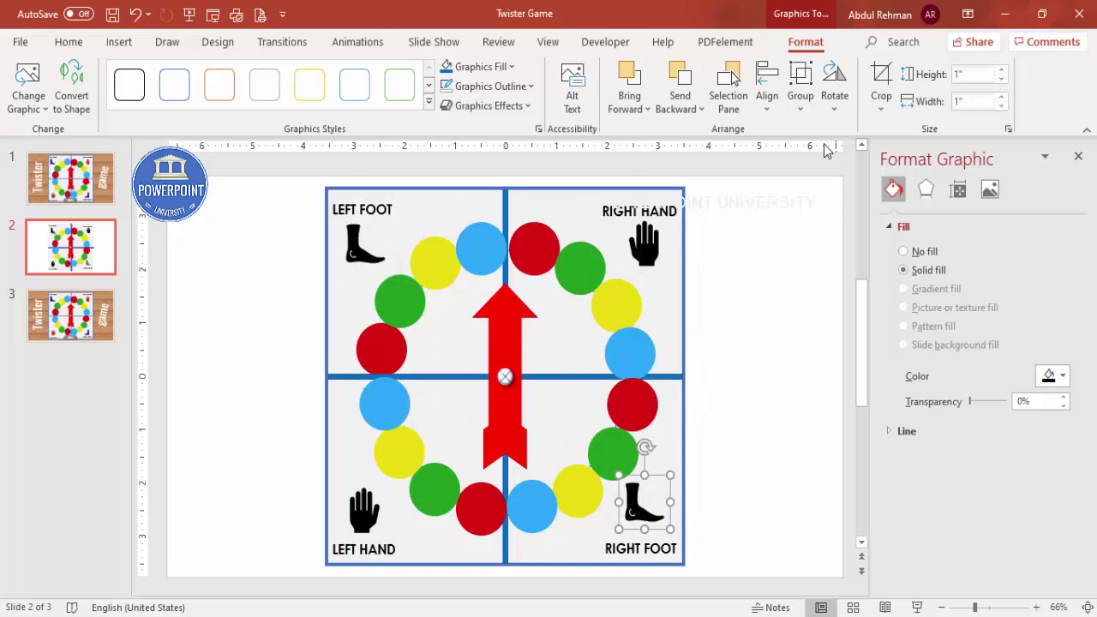
{"action": "left_click", "coordinate": [835, 96]}
{"action": "left_click", "coordinate": [857, 203]}
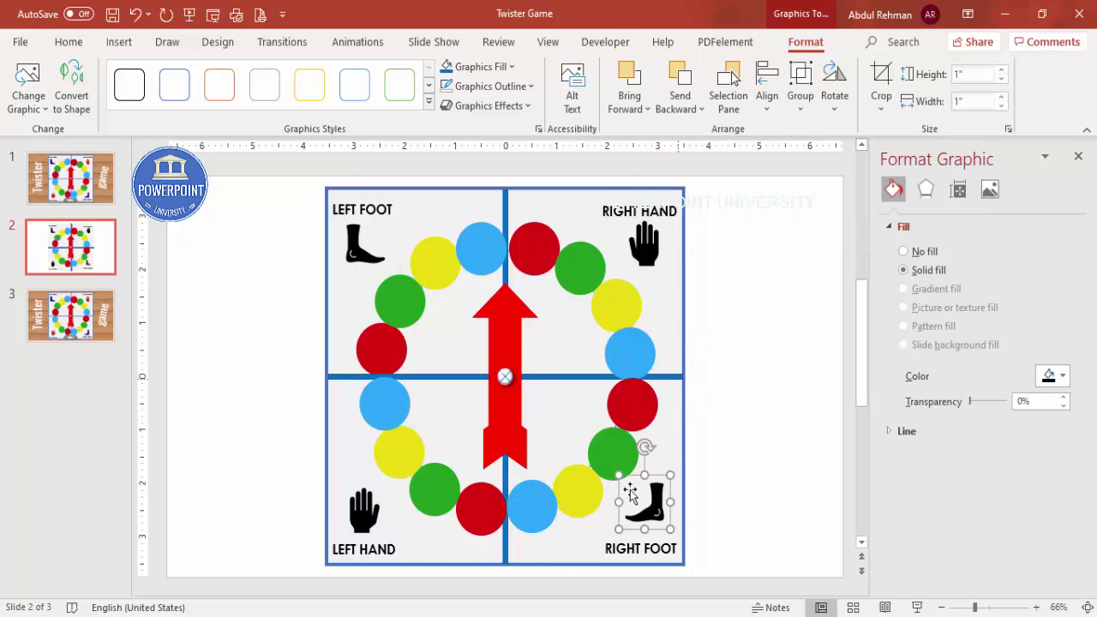
{"action": "left_click_drag", "start_coordinate": [654, 506], "coordinate": [649, 516]}
{"action": "left_click", "coordinate": [760, 420]}
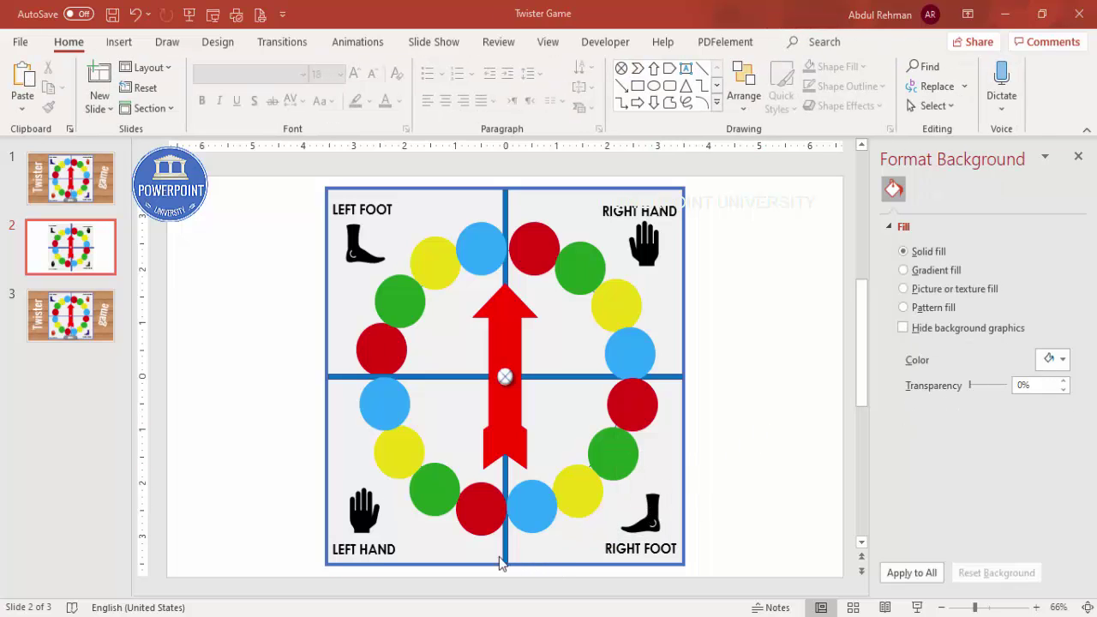
{"action": "left_click", "coordinate": [119, 42]}
Draw a grey rounded rectangle at the board's bottom with an Angle top bevel.
{"action": "left_click", "coordinate": [259, 90]}
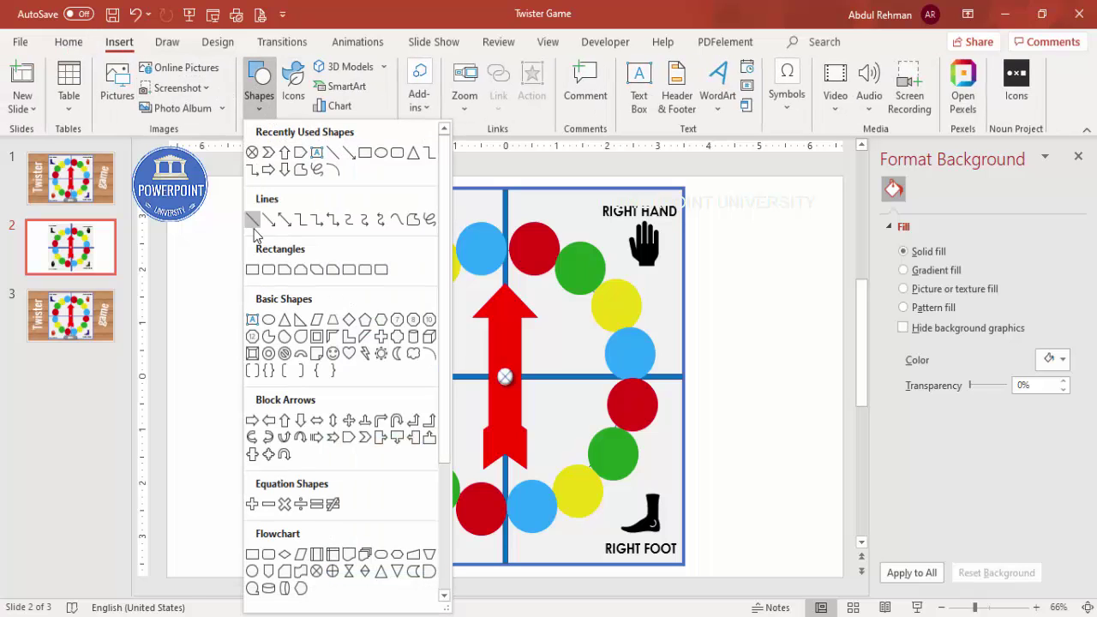
{"action": "left_click", "coordinate": [268, 271]}
{"action": "mouse_move", "coordinate": [497, 566]}
{"action": "left_mouse_down"}
{"action": "mouse_move", "coordinate": [539, 588]}
{"action": "mouse_move", "coordinate": [505, 556]}
{"action": "left_mouse_up"}
{"action": "left_click", "coordinate": [420, 67]}
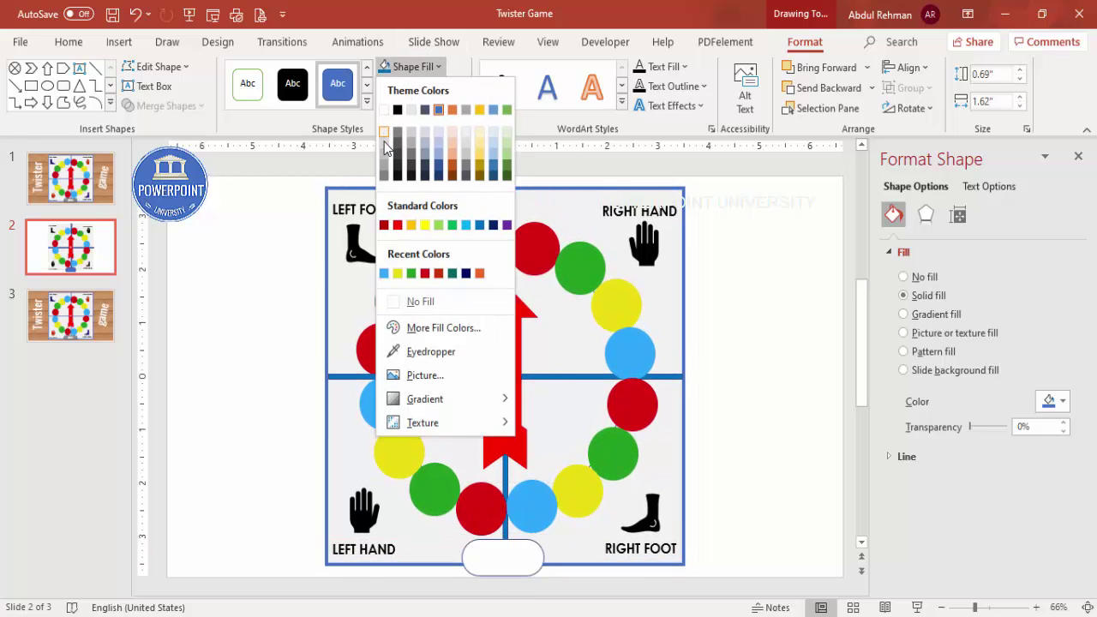
{"action": "left_click", "coordinate": [384, 161]}
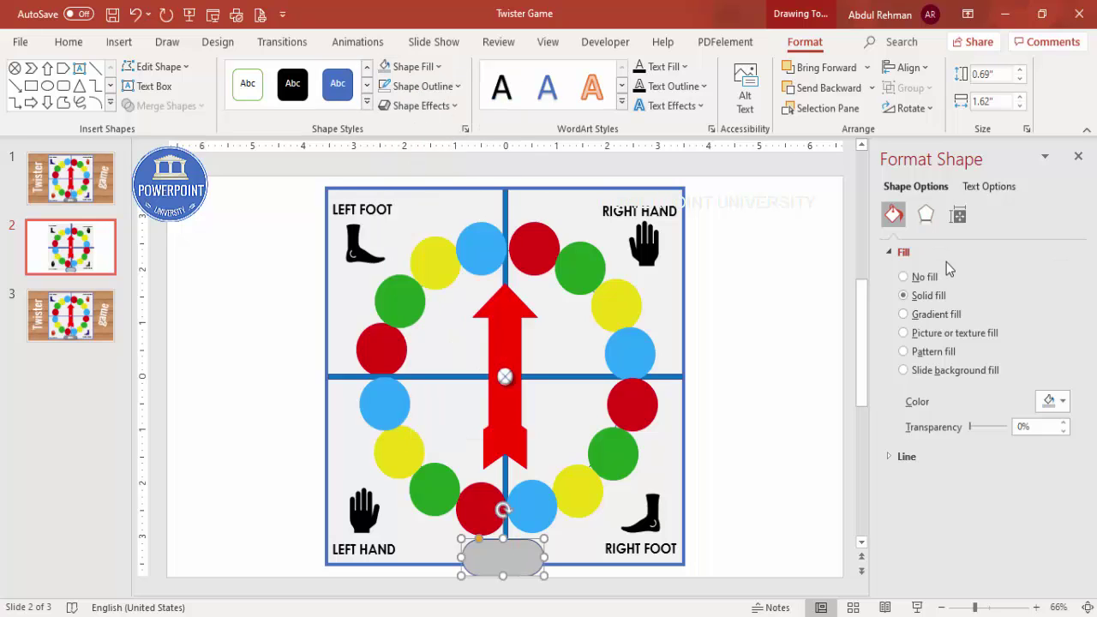
{"action": "left_click", "coordinate": [926, 216]}
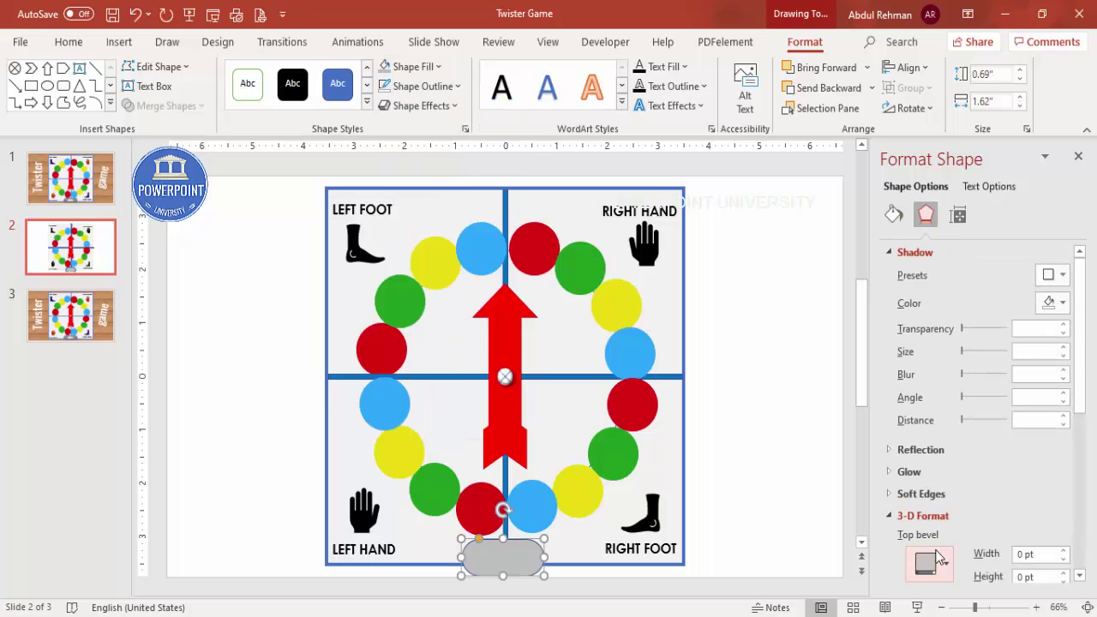
{"action": "left_click", "coordinate": [928, 563]}
{"action": "left_click", "coordinate": [930, 467]}
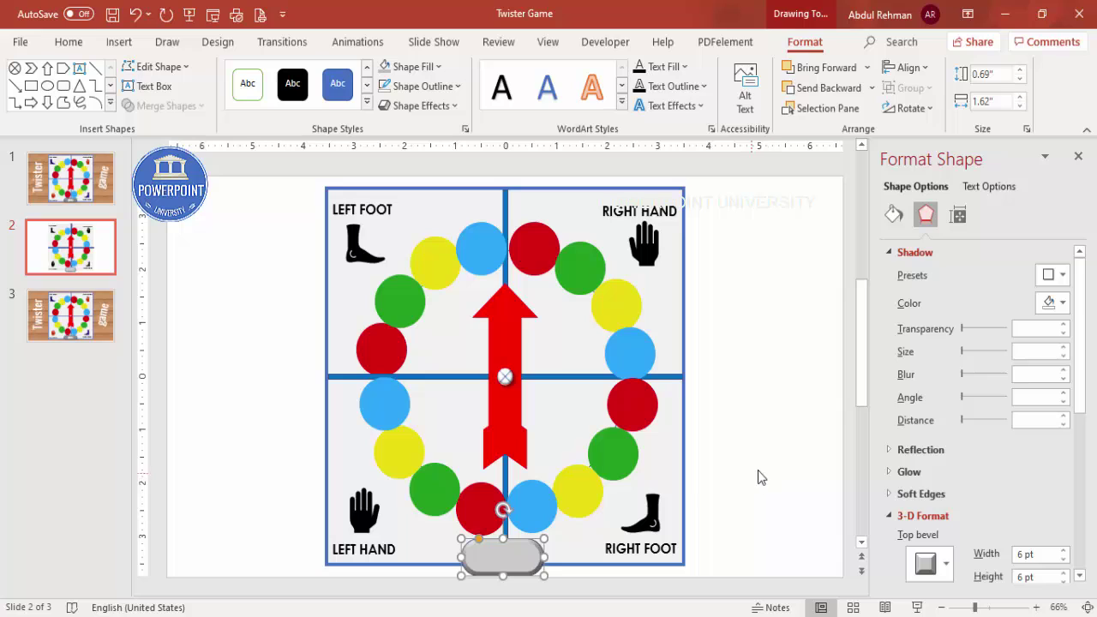
Type SPIN on the button in black, 32 pt, bold text.
{"action": "type", "text": "SPIN"}
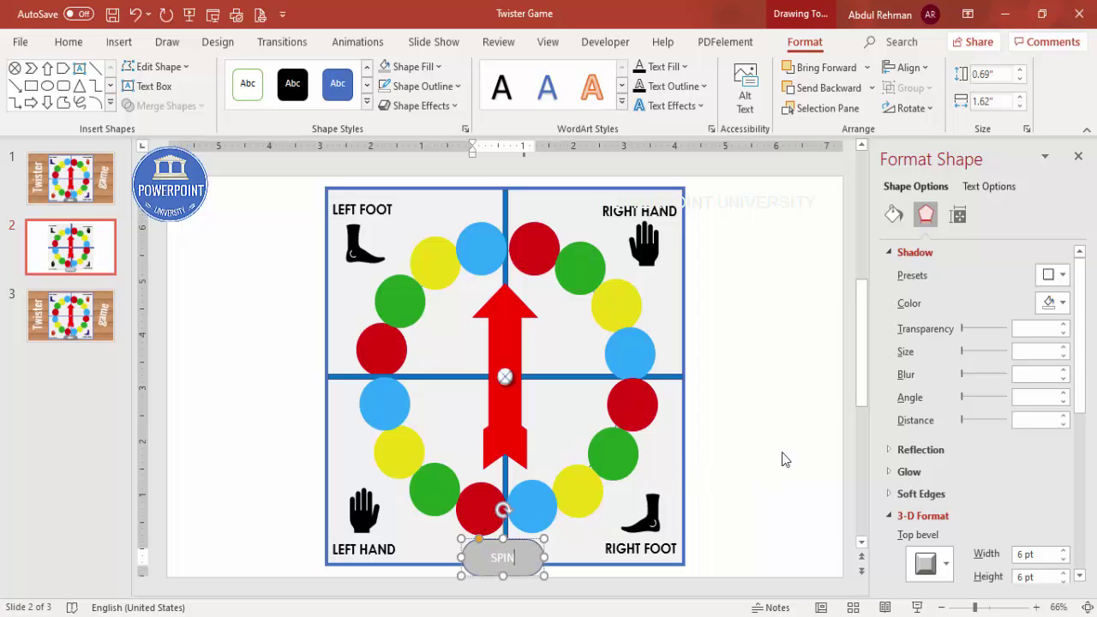
{"action": "left_click", "coordinate": [531, 541]}
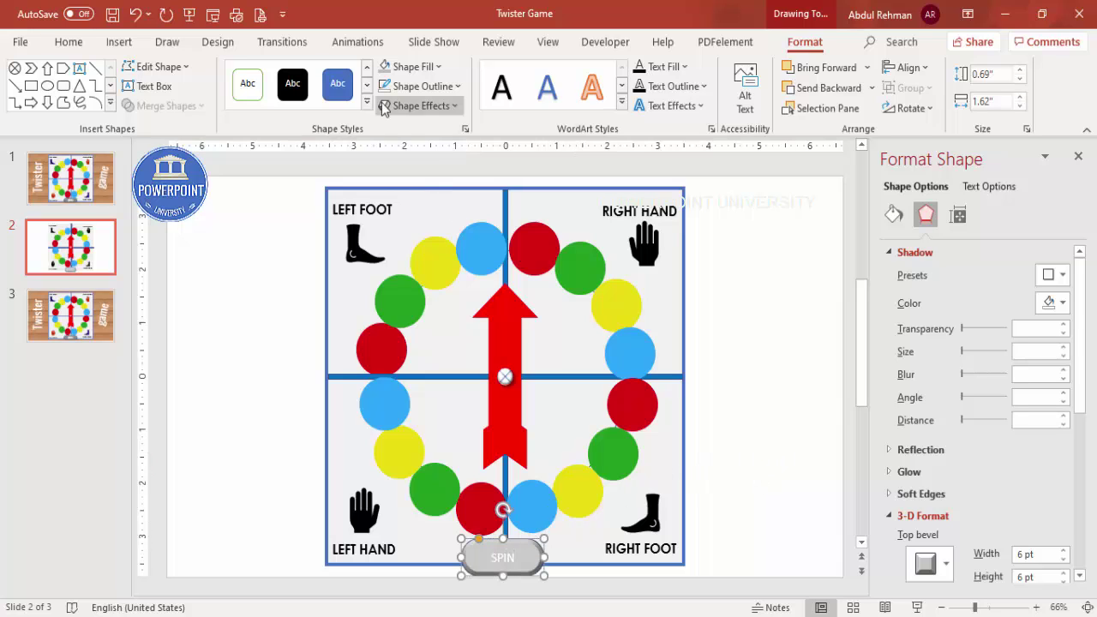
{"action": "left_click", "coordinate": [68, 42]}
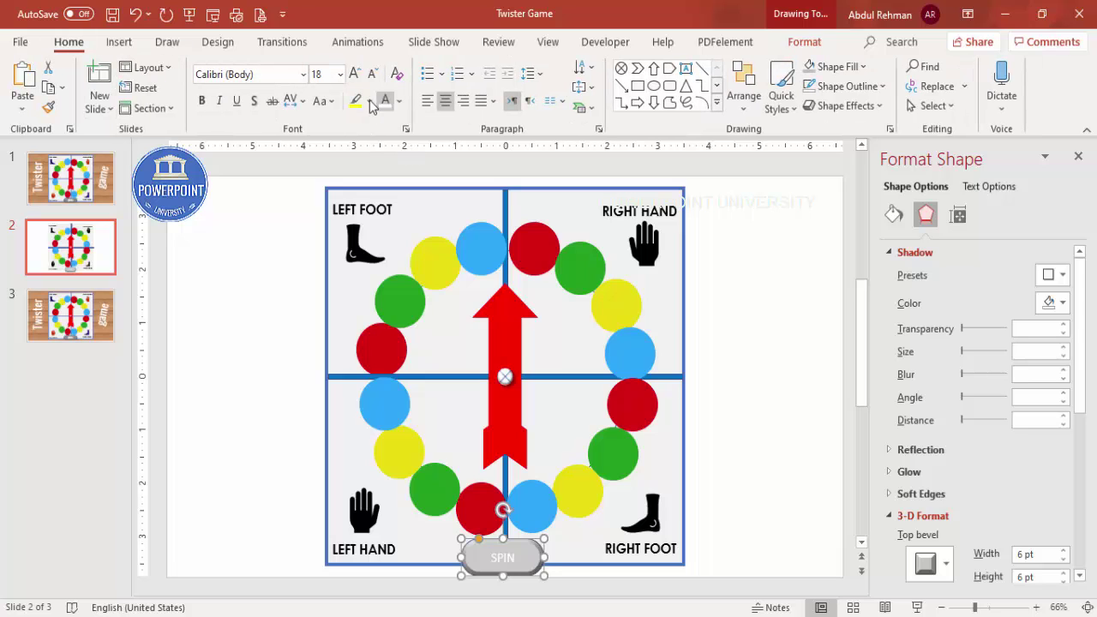
{"action": "left_click", "coordinate": [399, 101]}
{"action": "left_click", "coordinate": [398, 145]}
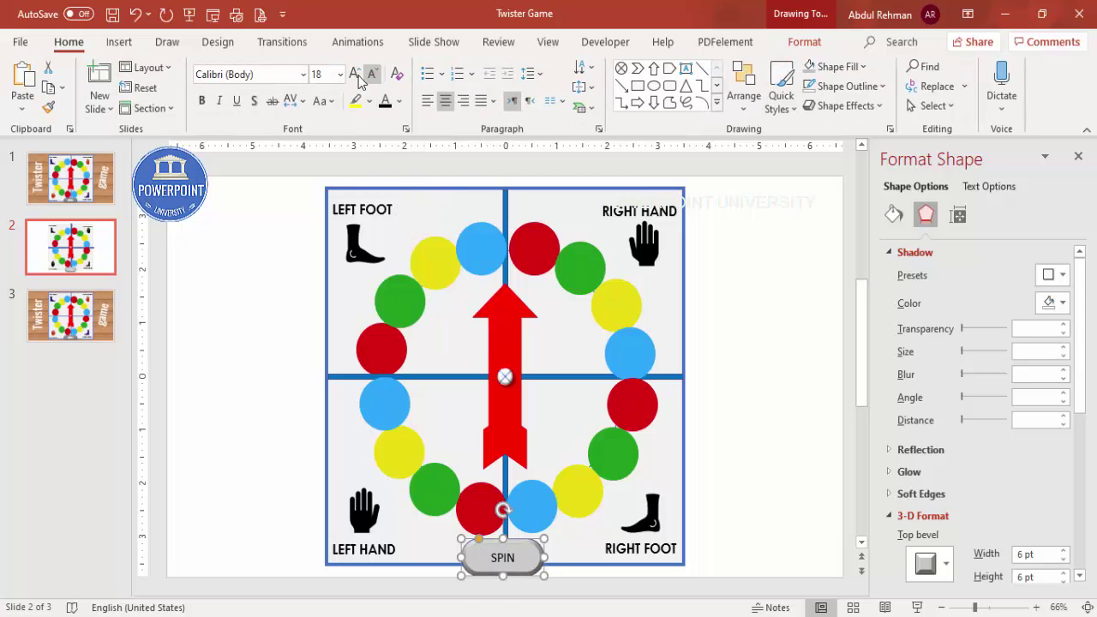
{"action": "left_click", "coordinate": [354, 74]}
{"action": "left_click", "coordinate": [355, 75]}
{"action": "left_click", "coordinate": [354, 75]}
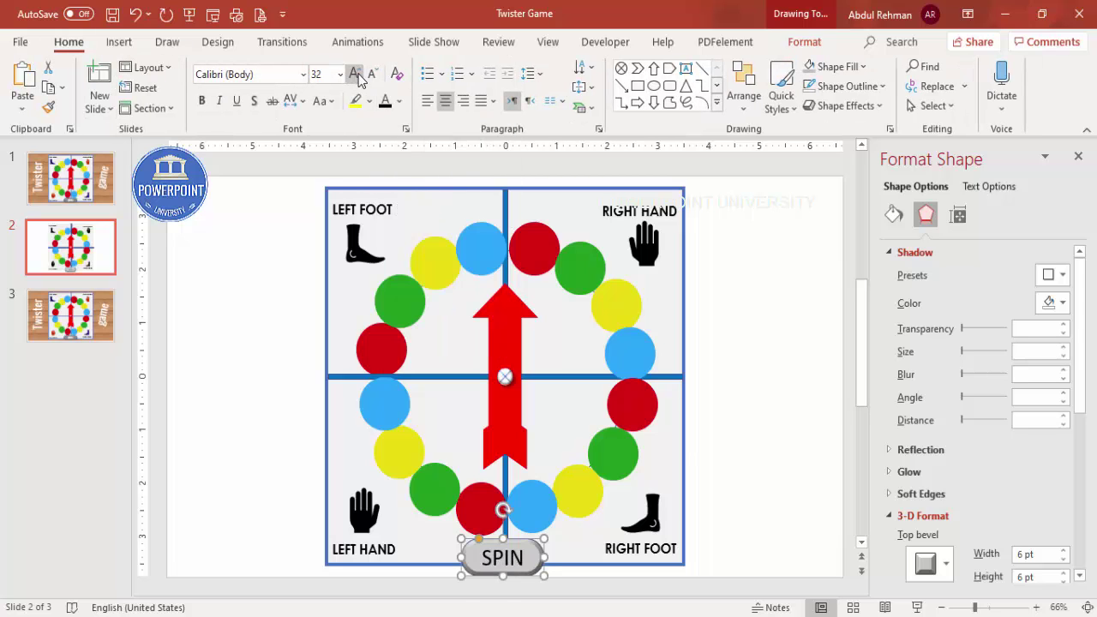
{"action": "left_click", "coordinate": [203, 101]}
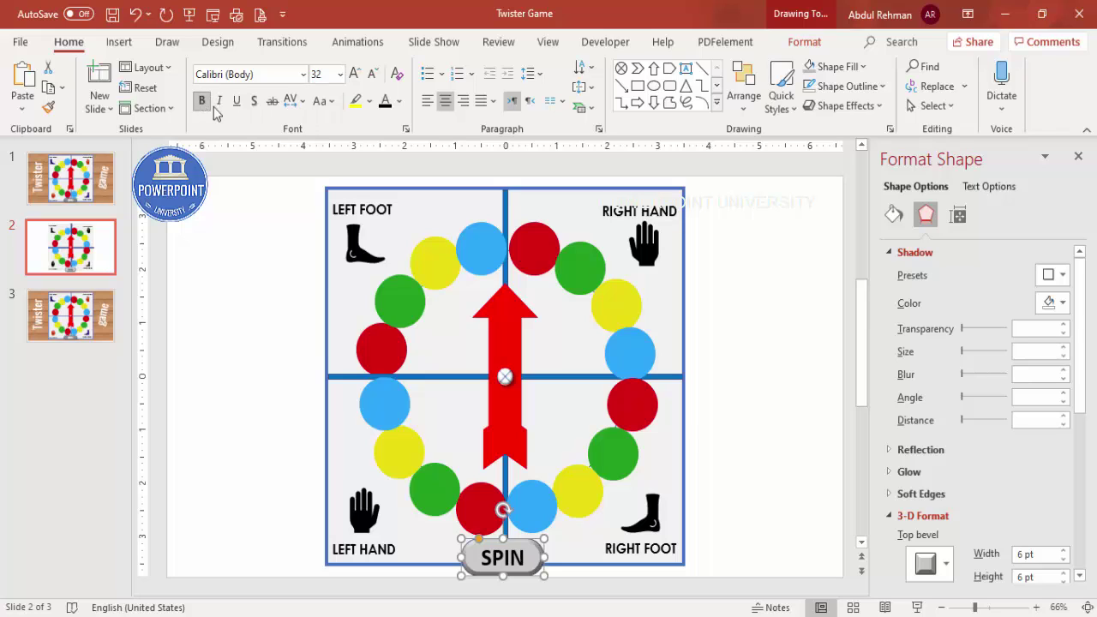
{"action": "left_click", "coordinate": [787, 478]}
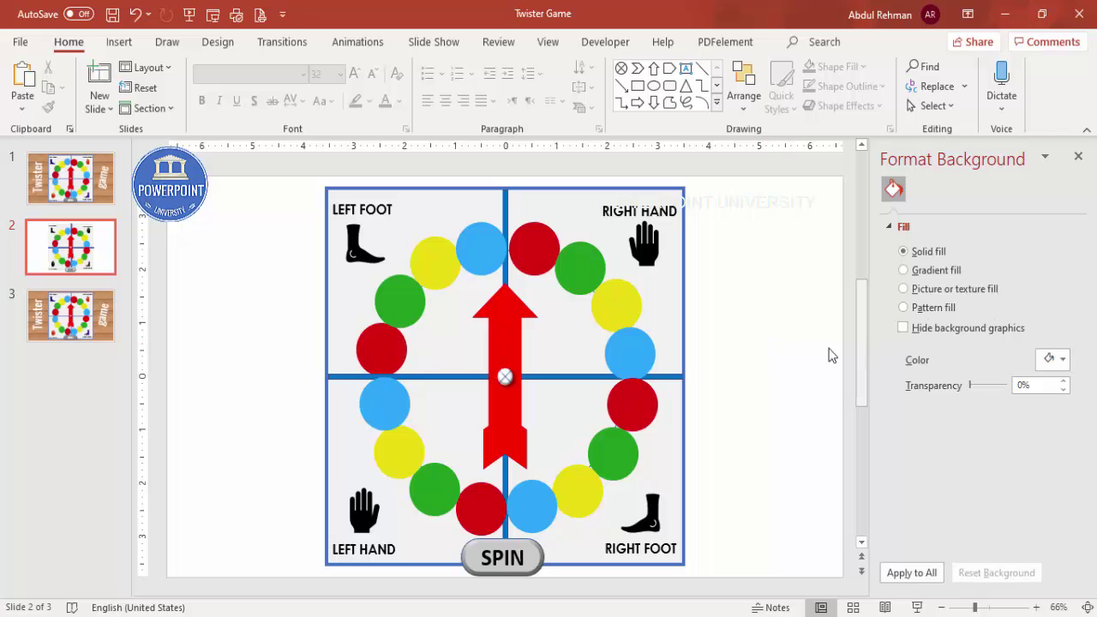
Fill the slide background with a light wood texture.
{"action": "left_click", "coordinate": [952, 309]}
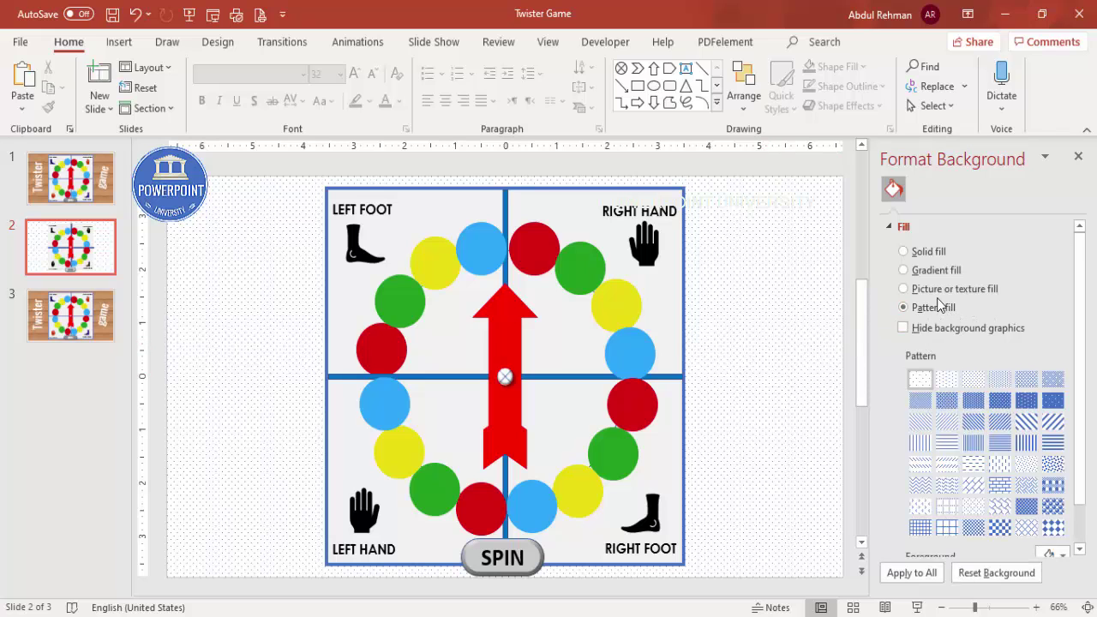
{"action": "left_click", "coordinate": [936, 290]}
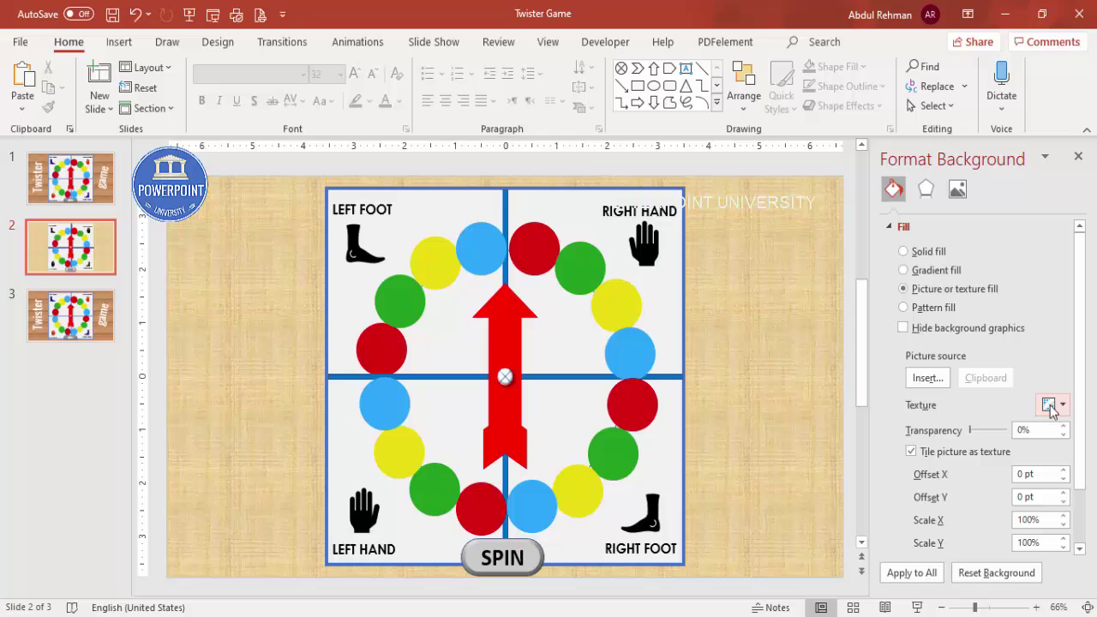
{"action": "left_click", "coordinate": [1053, 405]}
{"action": "left_click", "coordinate": [983, 349]}
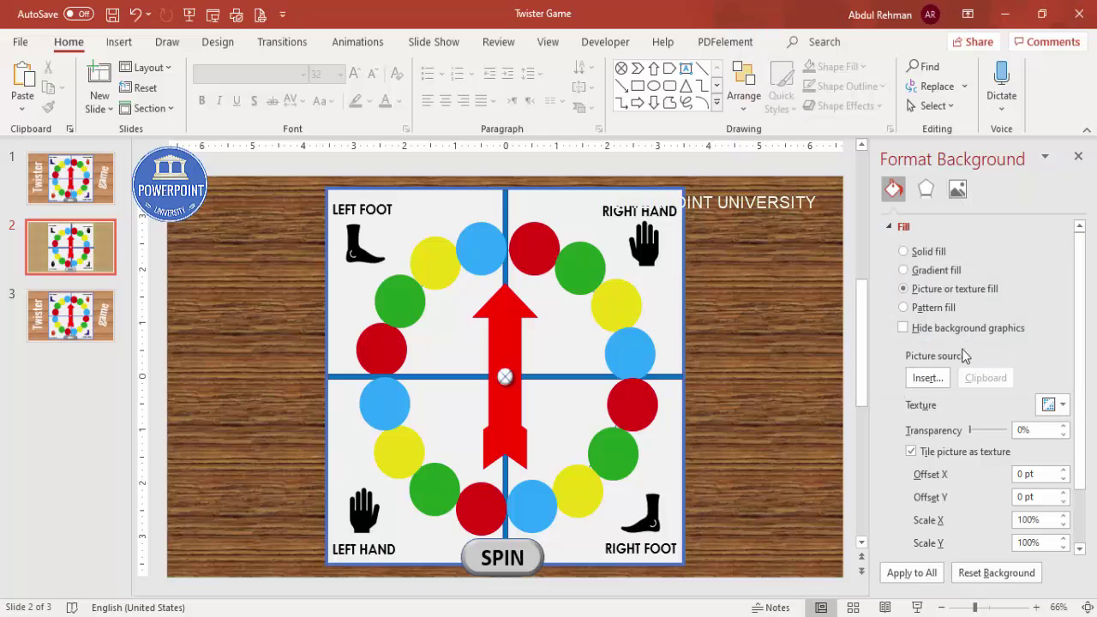
{"action": "left_click", "coordinate": [1053, 404]}
{"action": "left_click", "coordinate": [964, 355]}
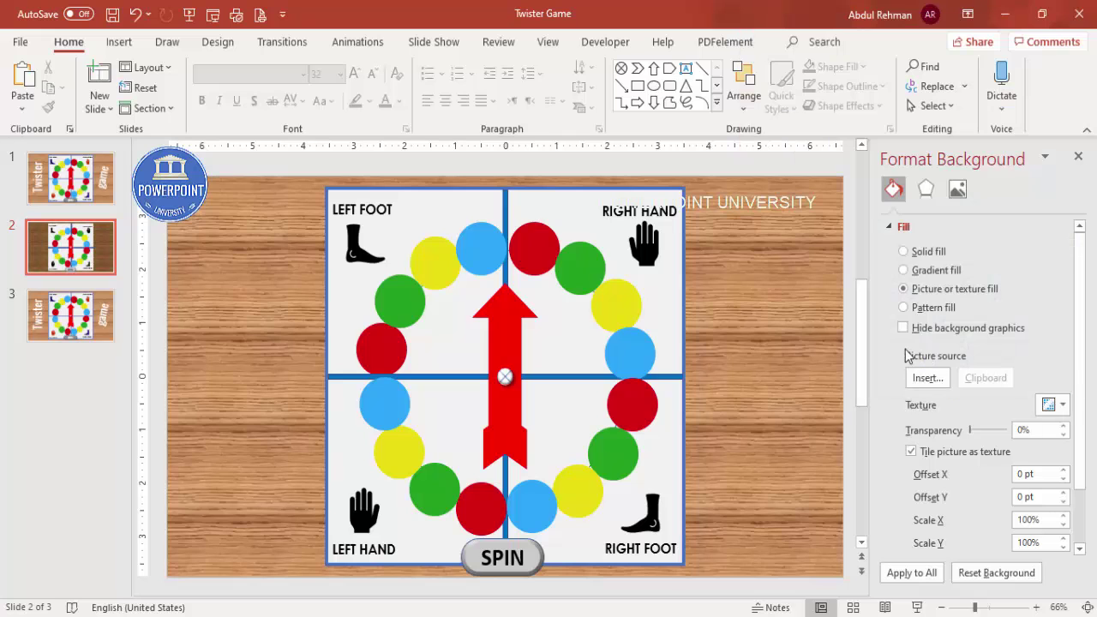
Give the Twister board an outer drop shadow with increased distance, then close the pane.
{"action": "left_click", "coordinate": [558, 190]}
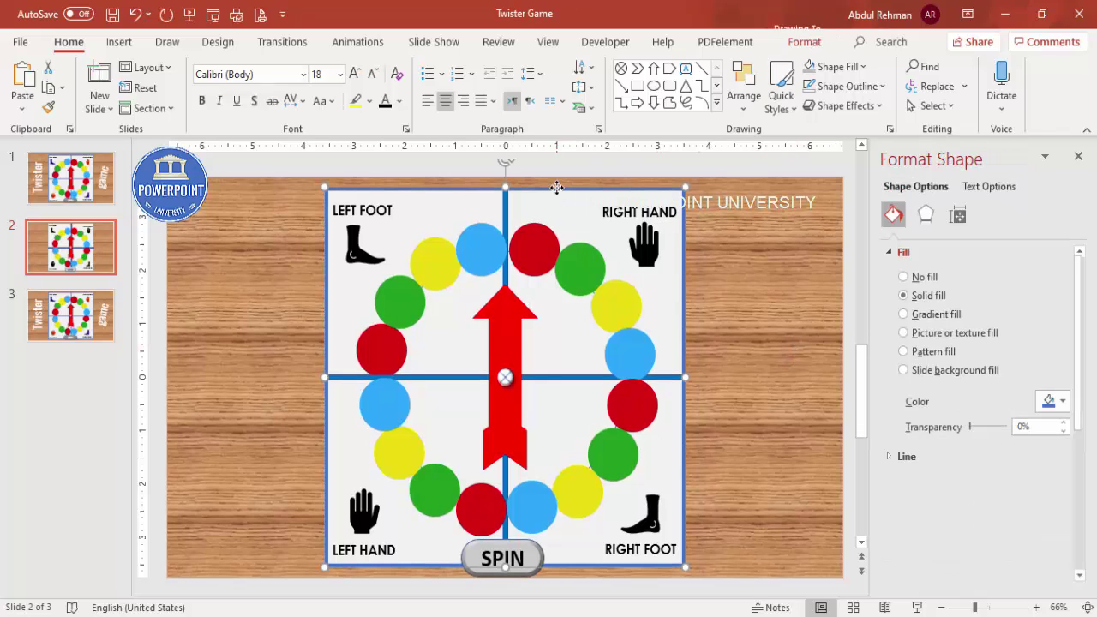
{"action": "left_click", "coordinate": [926, 214]}
{"action": "left_click", "coordinate": [1054, 275]}
{"action": "left_click", "coordinate": [1055, 276]}
{"action": "left_click", "coordinate": [1054, 275]}
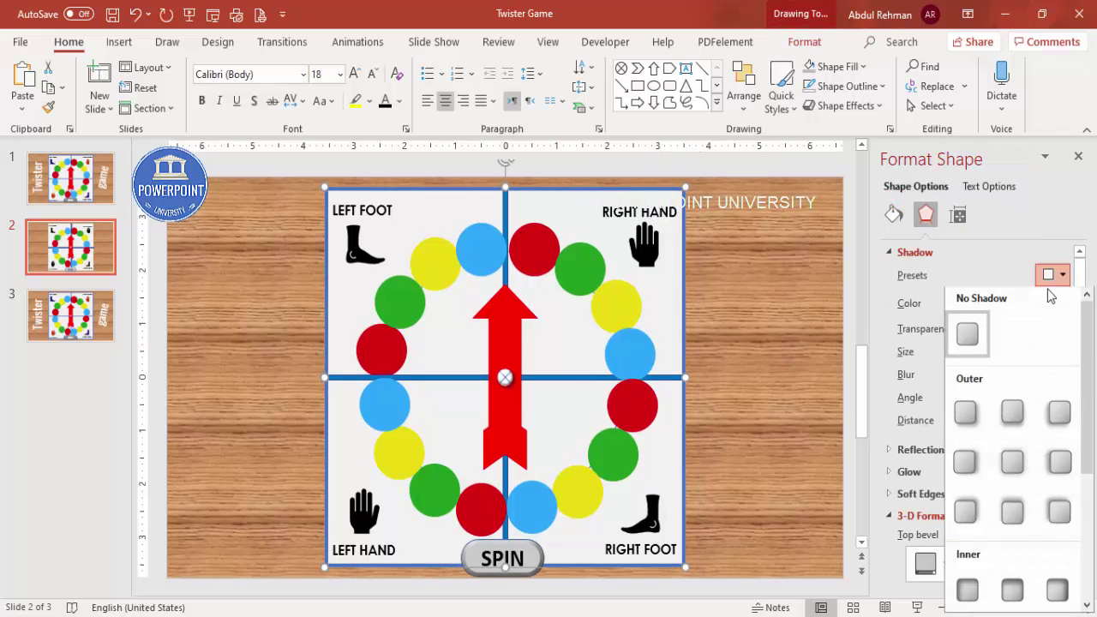
{"action": "left_click", "coordinate": [965, 412]}
{"action": "left_click", "coordinate": [1063, 416]}
{"action": "left_click", "coordinate": [741, 337]}
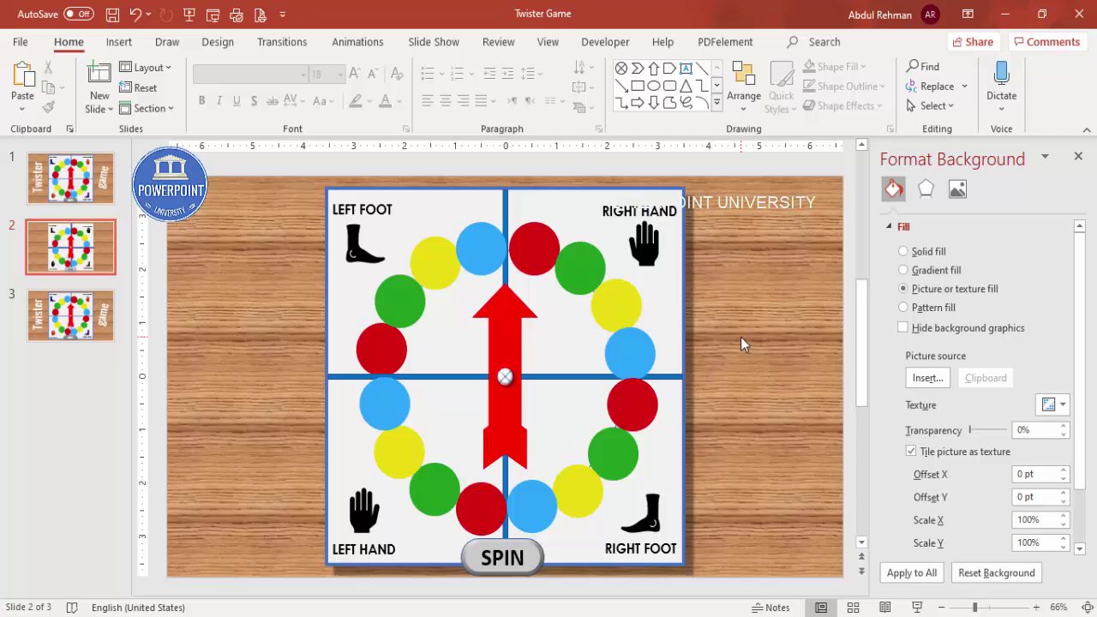
{"action": "left_click", "coordinate": [1078, 156]}
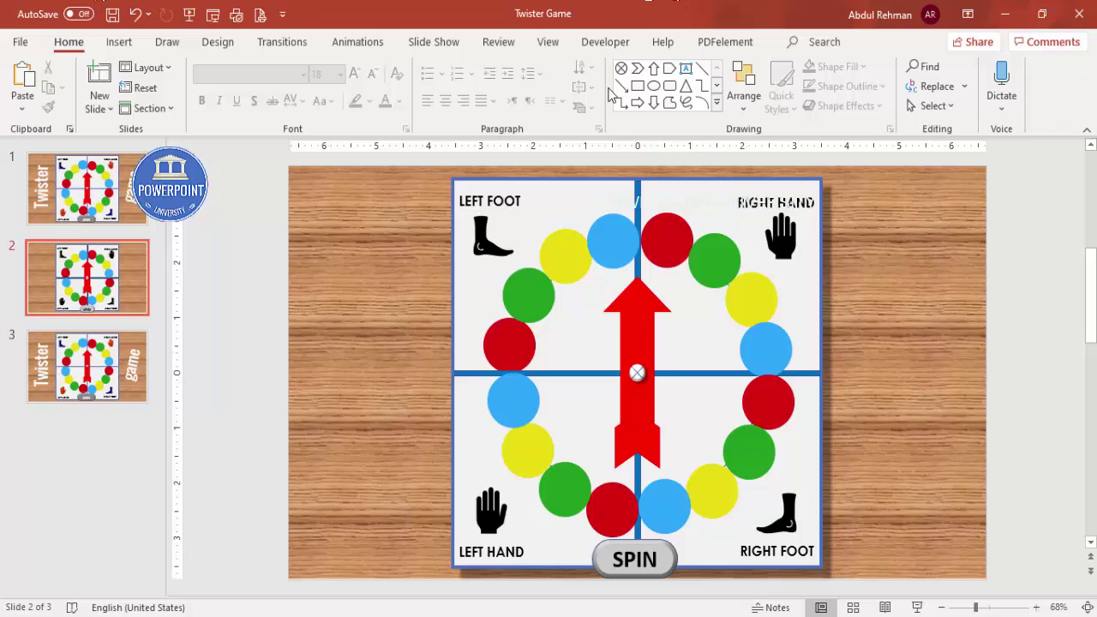
In the Selection Pane, rename the SPIN button object to Spin Button.
{"action": "left_click", "coordinate": [932, 105]}
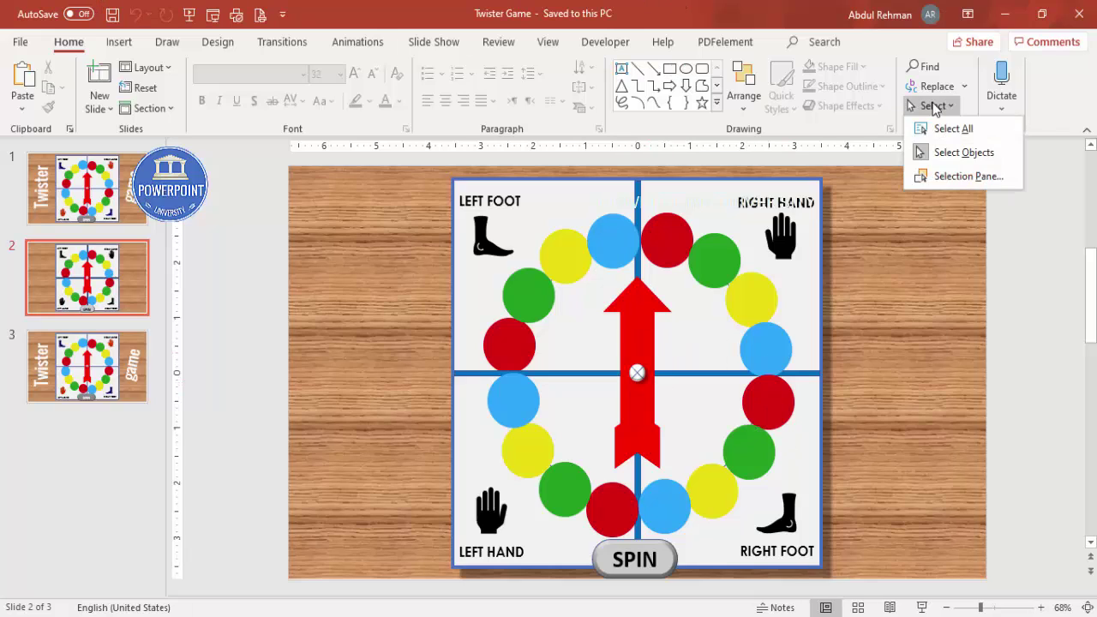
{"action": "left_click", "coordinate": [950, 178]}
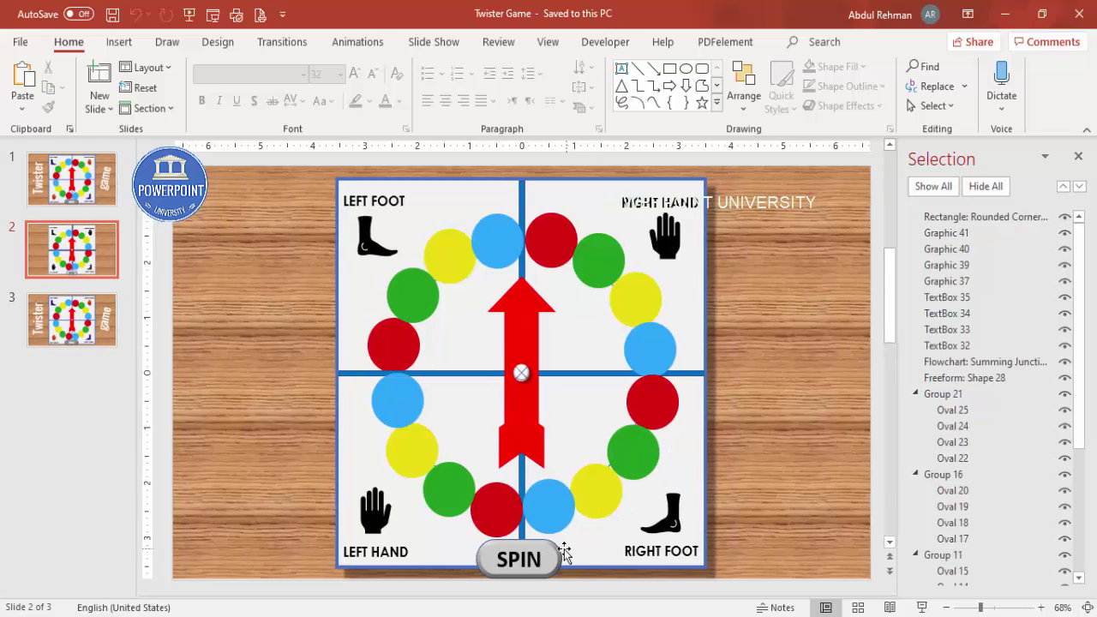
{"action": "left_click", "coordinate": [550, 549]}
{"action": "left_click", "coordinate": [933, 216]}
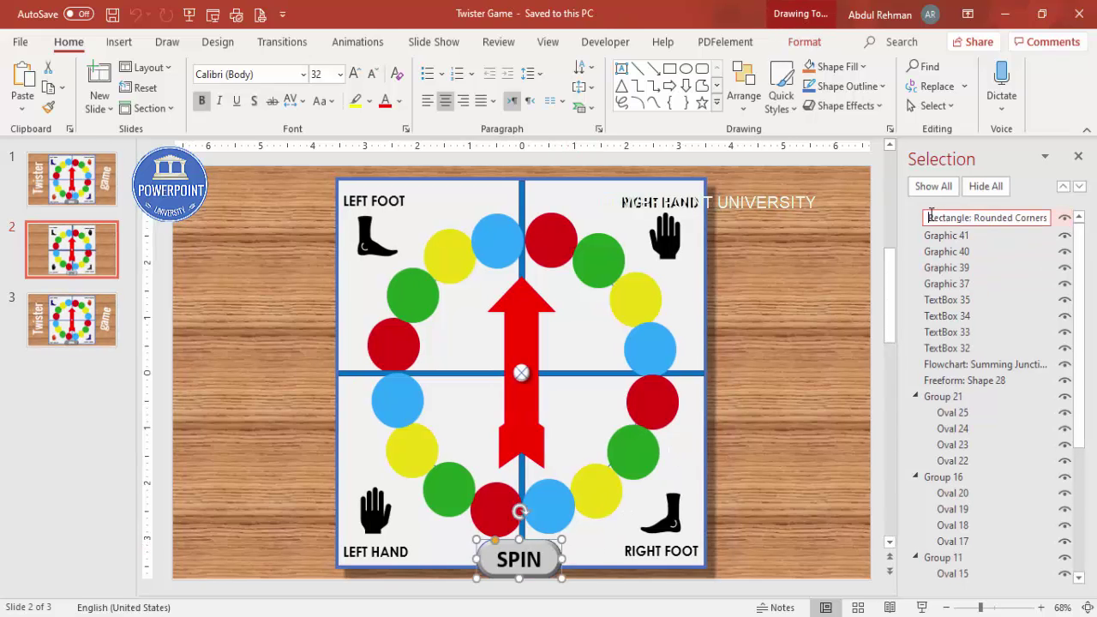
{"action": "key", "text": "ctrl+a"}
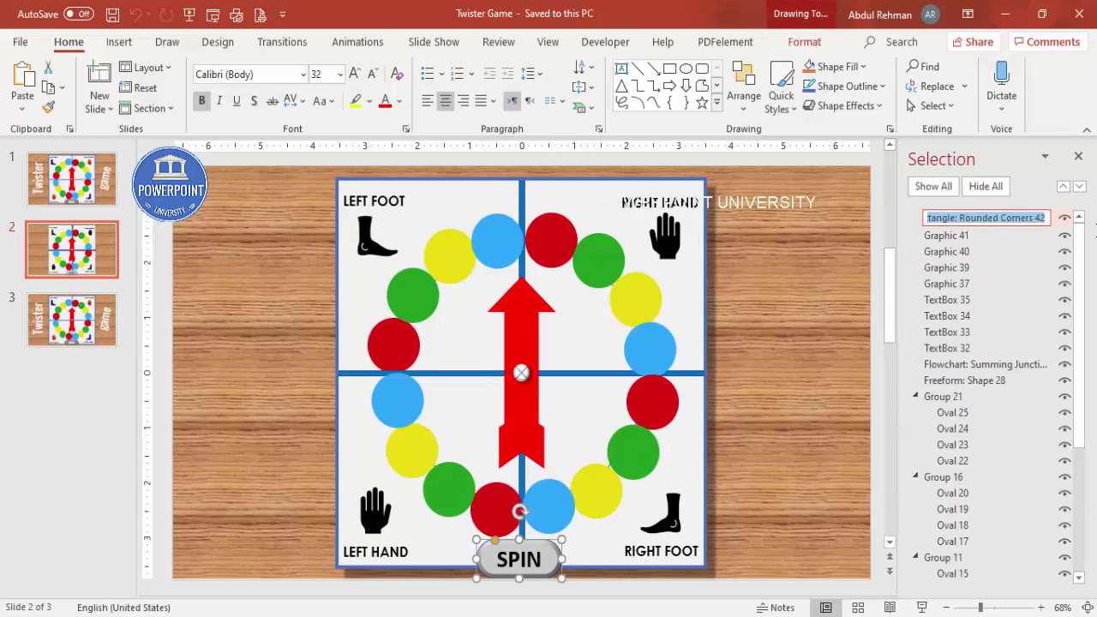
{"action": "type", "text": "Spin Button"}
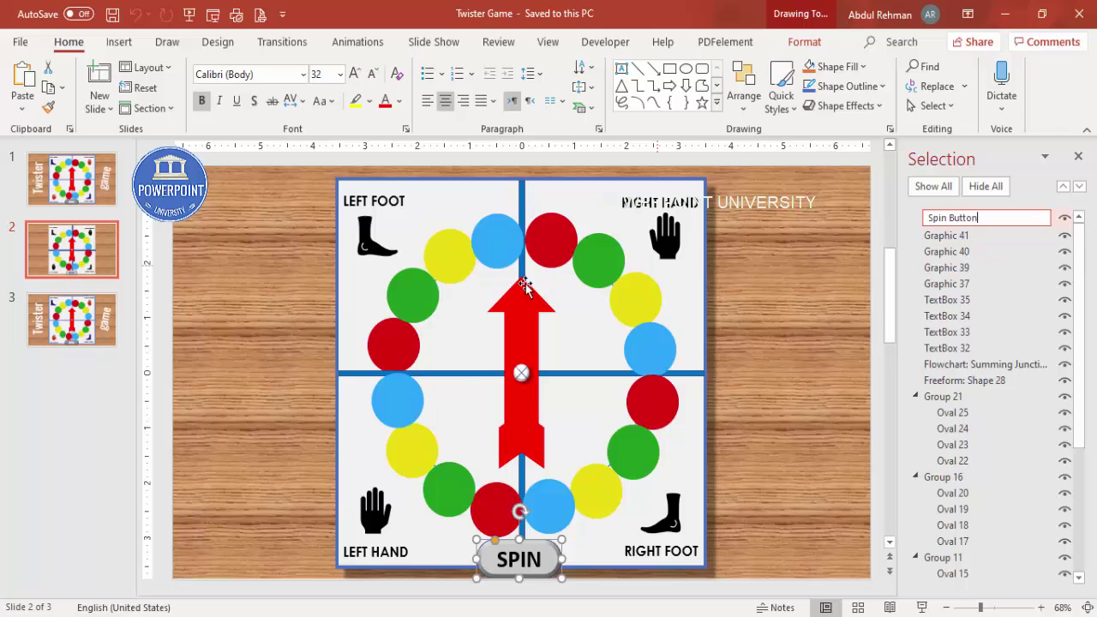
{"action": "left_click", "coordinate": [525, 308]}
Rename the red arrow object to Spin Arrow and close the Selection Pane.
{"action": "left_click", "coordinate": [1012, 379]}
{"action": "left_click_drag", "start_coordinate": [1018, 383], "coordinate": [767, 384]}
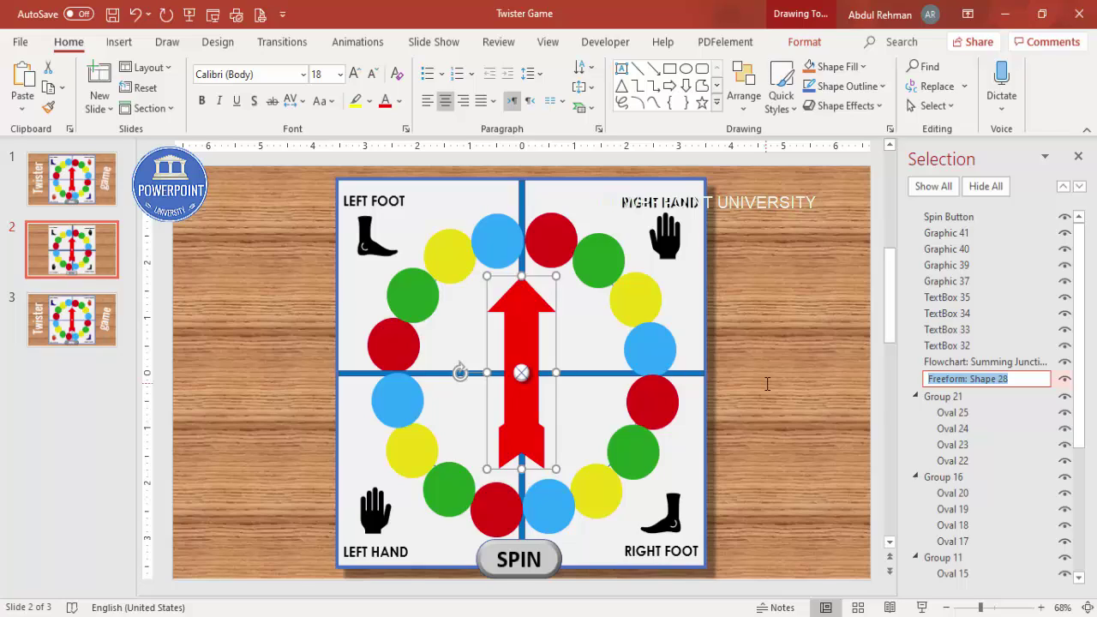
{"action": "type", "text": "Spin Arrow"}
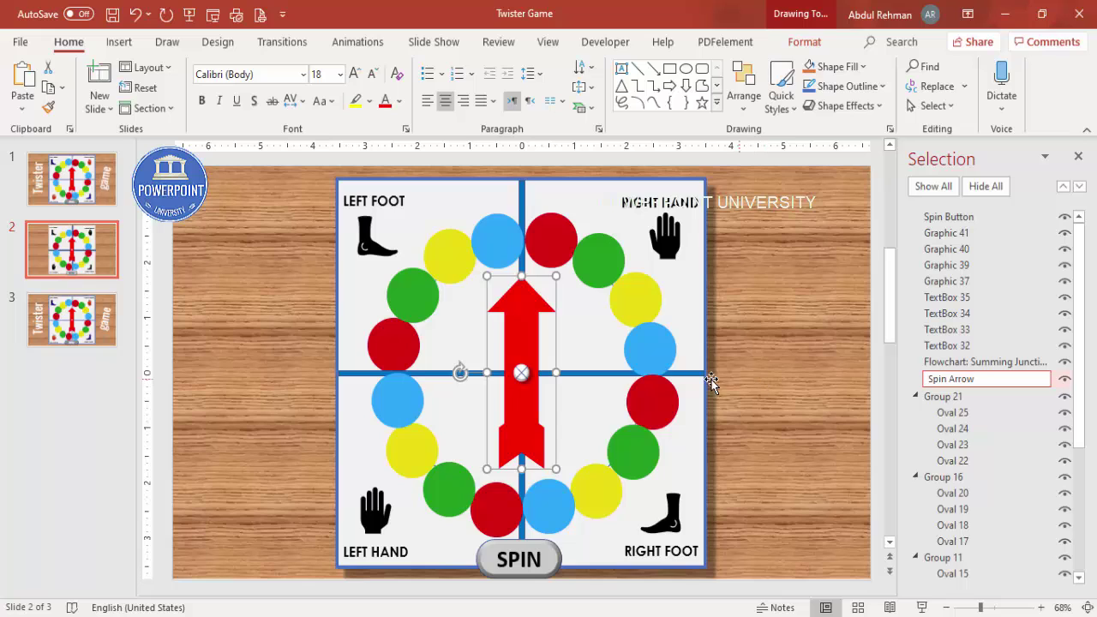
{"action": "left_click", "coordinate": [740, 311]}
{"action": "key", "text": "alt+F10"}
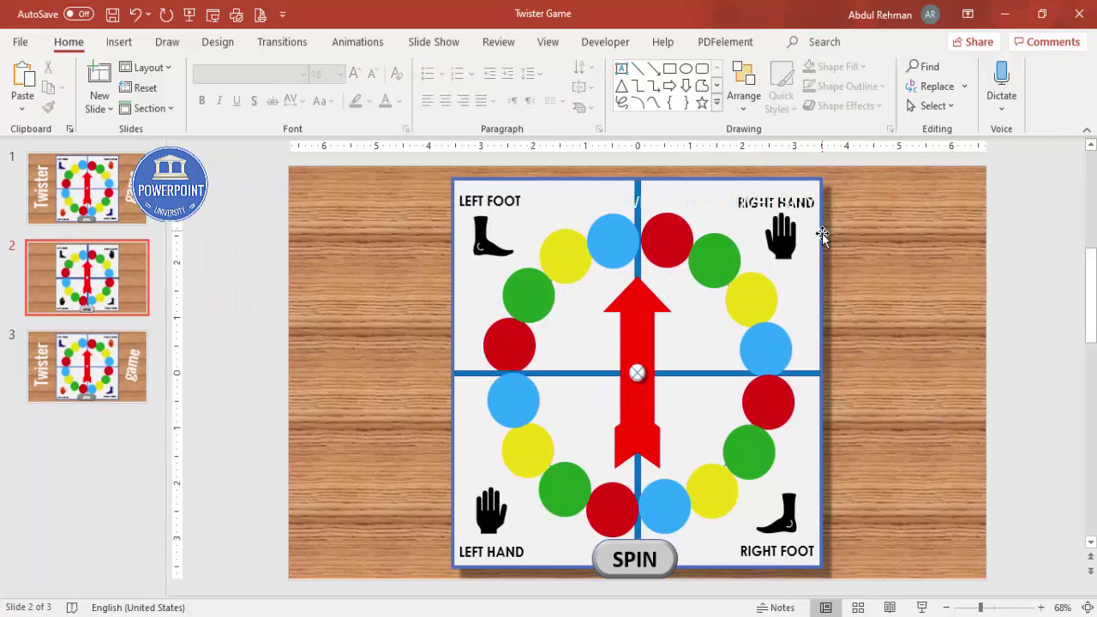
Add a Spin emphasis animation to the red arrow.
{"action": "left_click", "coordinate": [643, 324]}
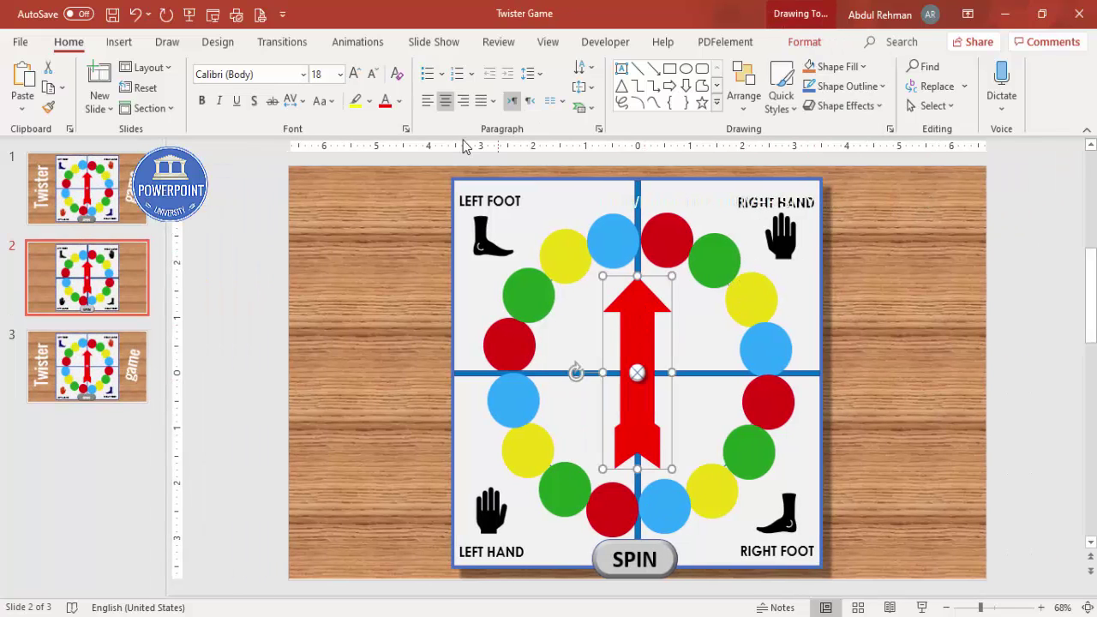
{"action": "left_click", "coordinate": [368, 47]}
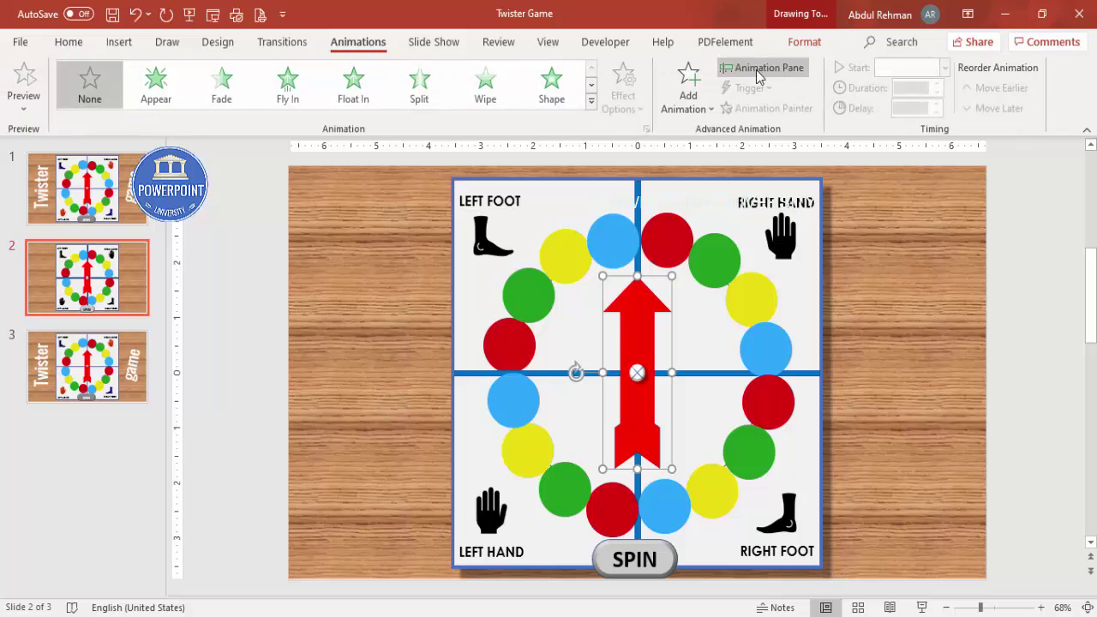
{"action": "left_click", "coordinate": [760, 68]}
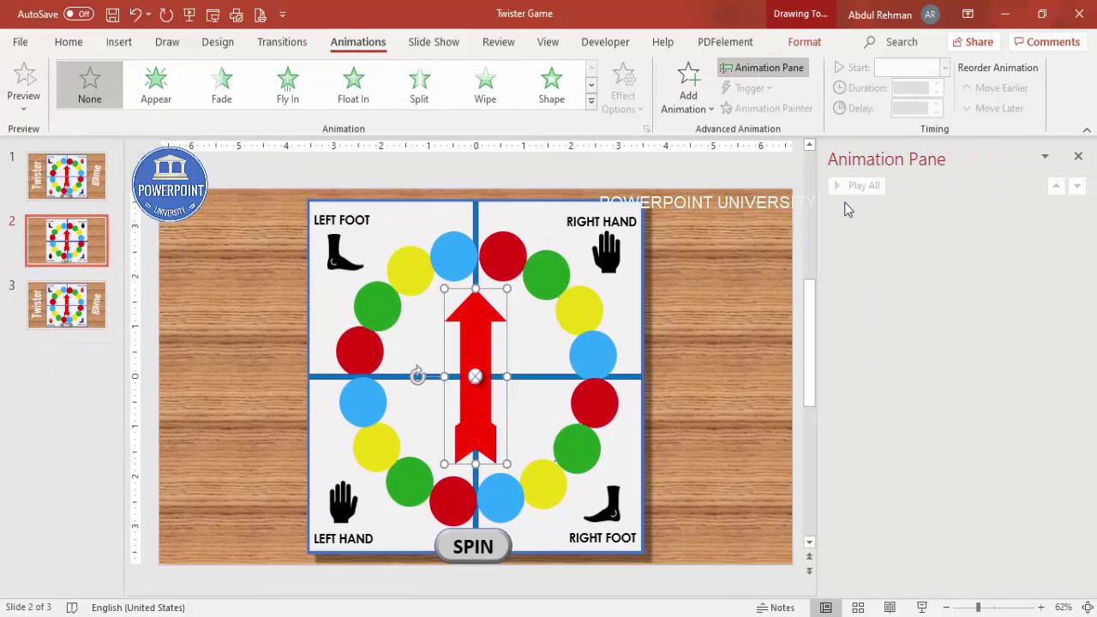
{"action": "left_click", "coordinate": [688, 107]}
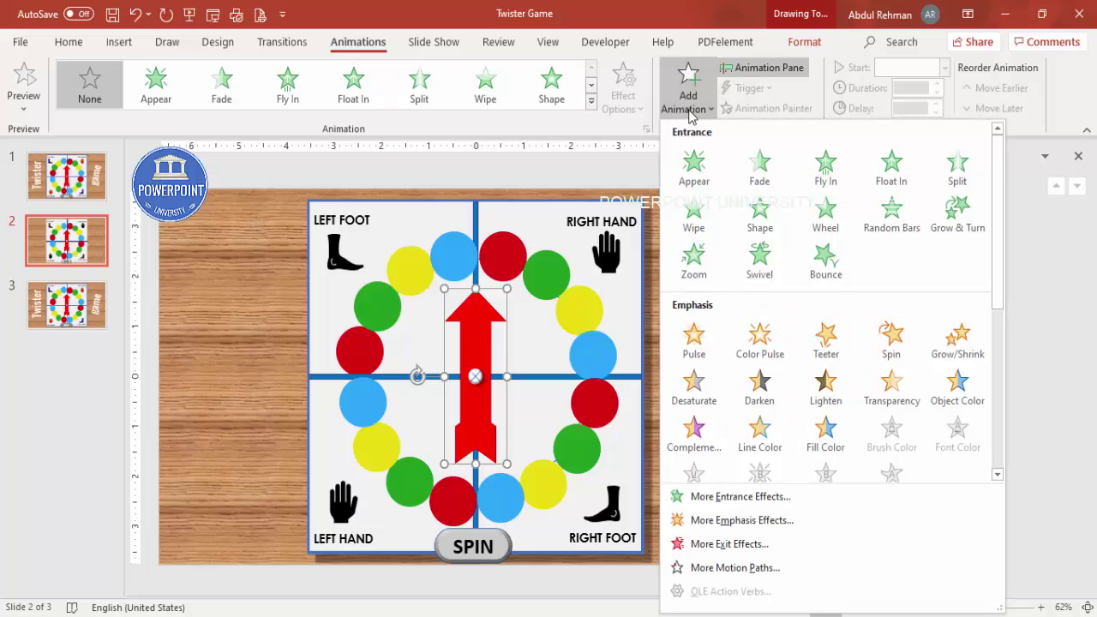
{"action": "left_click", "coordinate": [894, 336]}
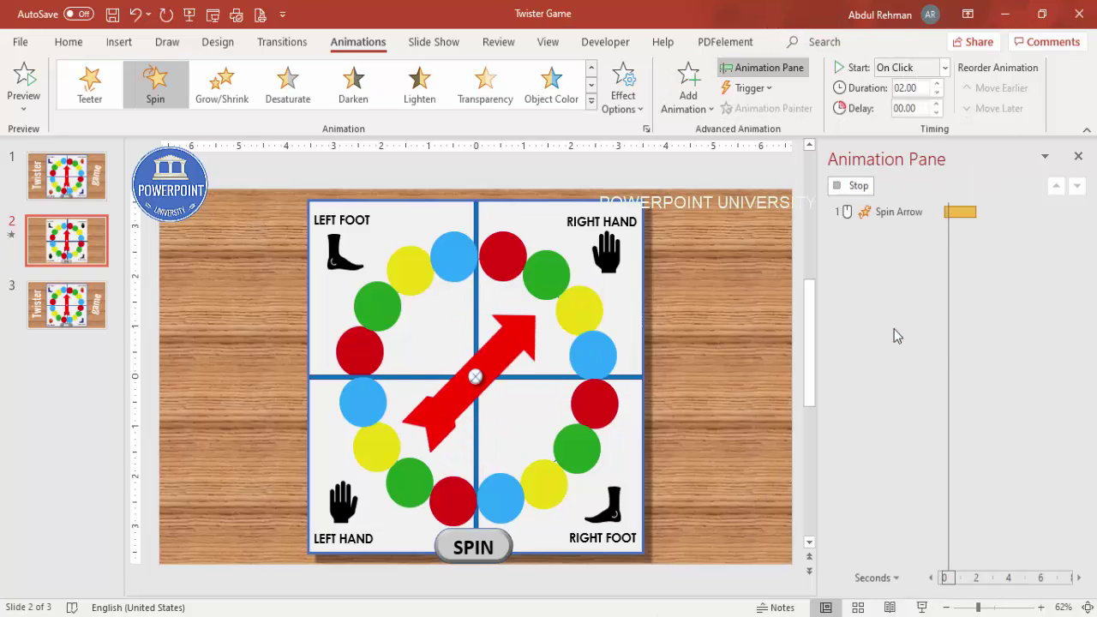
{"action": "double_click", "coordinate": [869, 211]}
Time the Spin effect at 0.3 seconds, repeating until the end of the slide.
{"action": "left_click", "coordinate": [463, 184]}
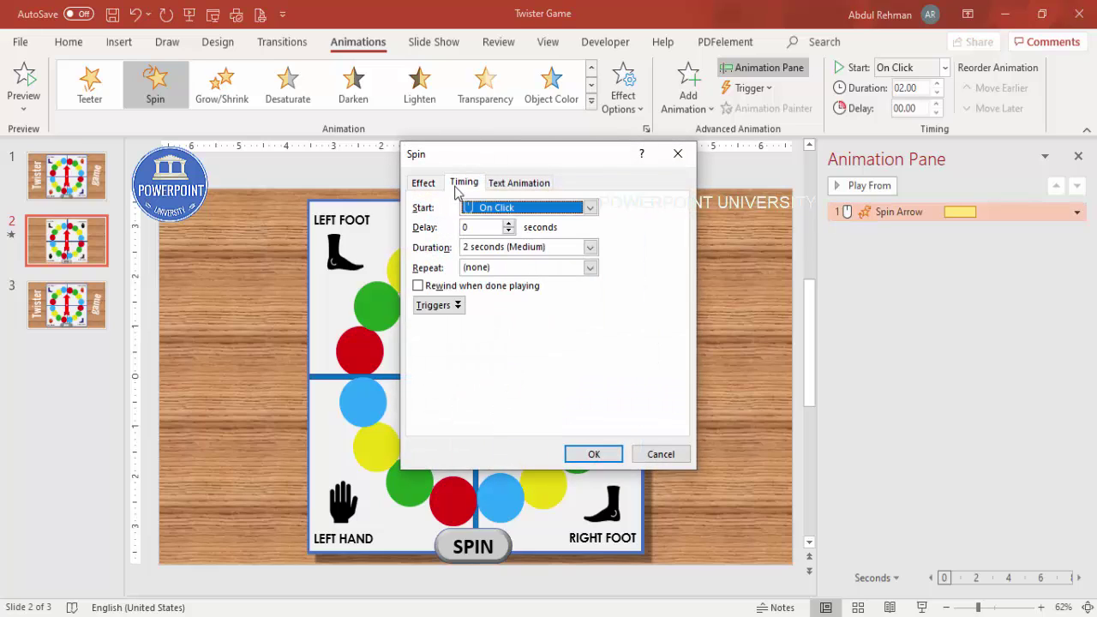
{"action": "left_click", "coordinate": [591, 248]}
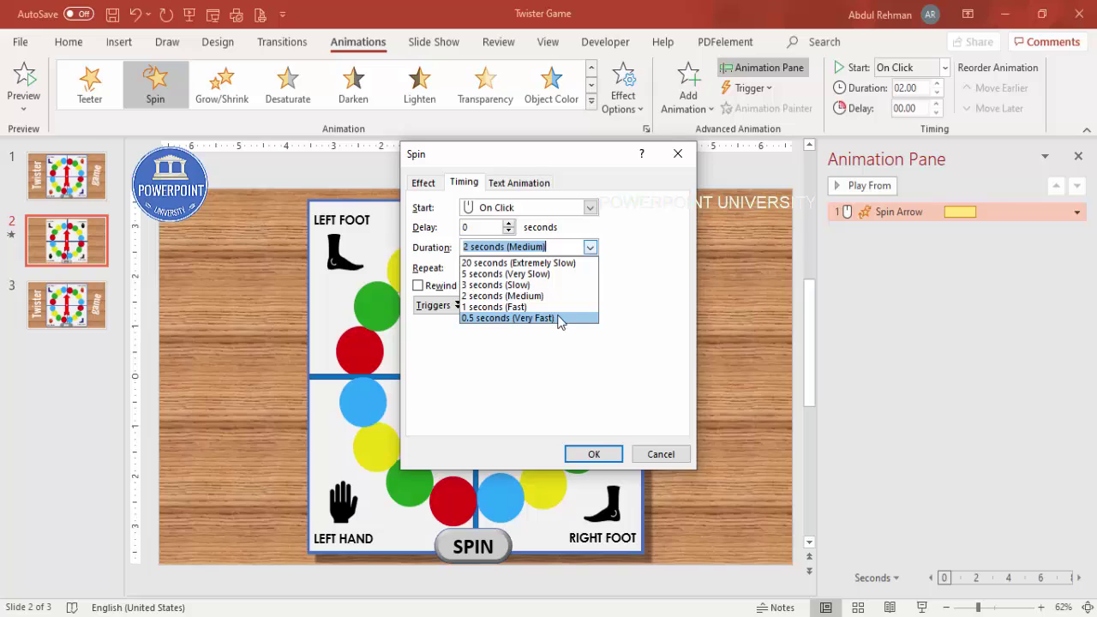
{"action": "left_click", "coordinate": [561, 318]}
{"action": "left_click", "coordinate": [476, 248]}
{"action": "key", "text": "BackSpace"}
{"action": "type", "text": "3"}
{"action": "left_click", "coordinate": [576, 268]}
{"action": "left_click", "coordinate": [591, 268]}
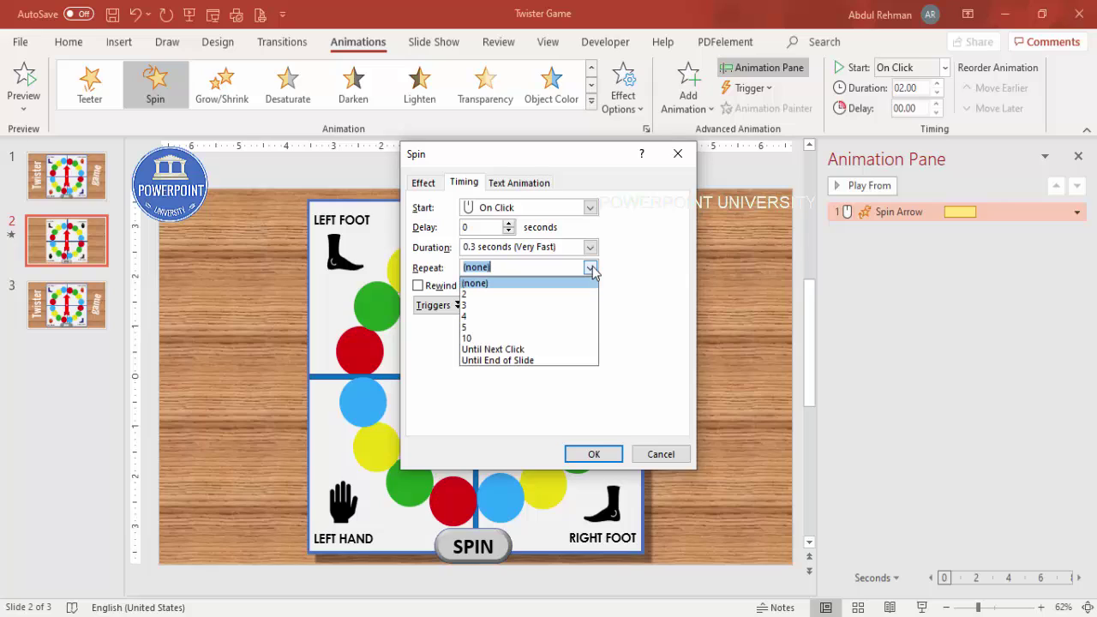
{"action": "left_click", "coordinate": [517, 360]}
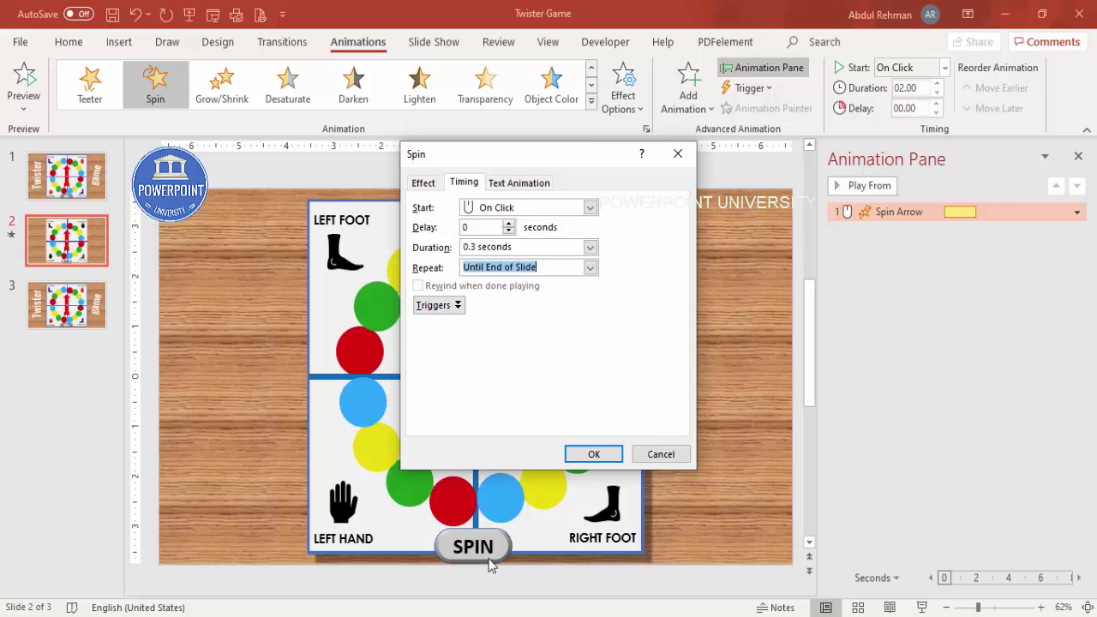
Trigger the spin on clicking Spin Button: SPIN and confirm the settings.
{"action": "left_click", "coordinate": [438, 305]}
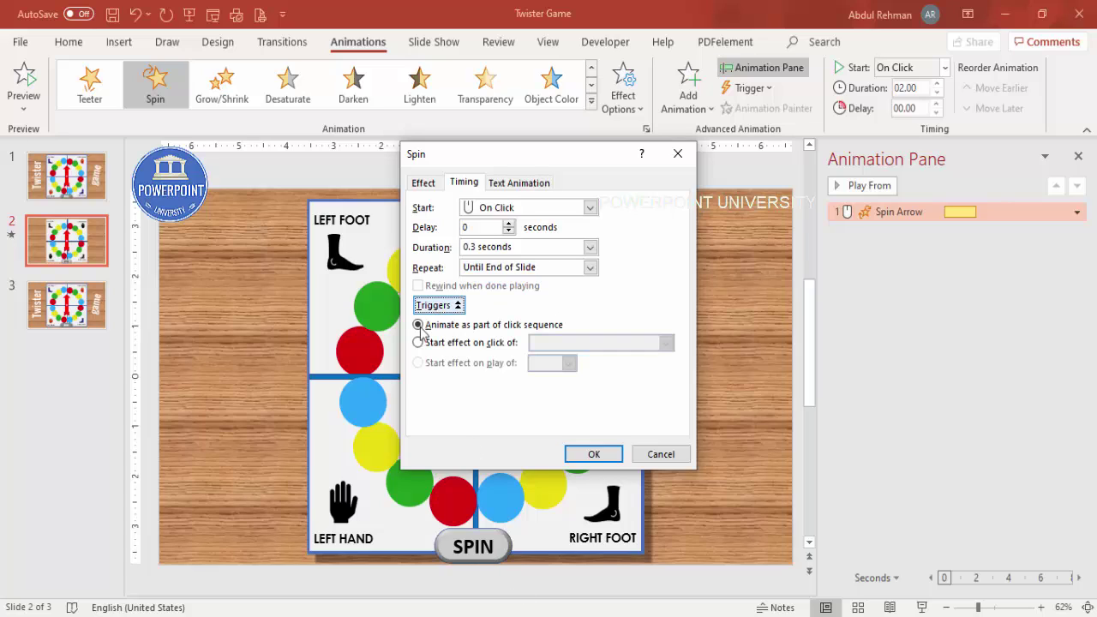
{"action": "left_click", "coordinate": [447, 343]}
{"action": "left_click", "coordinate": [605, 343]}
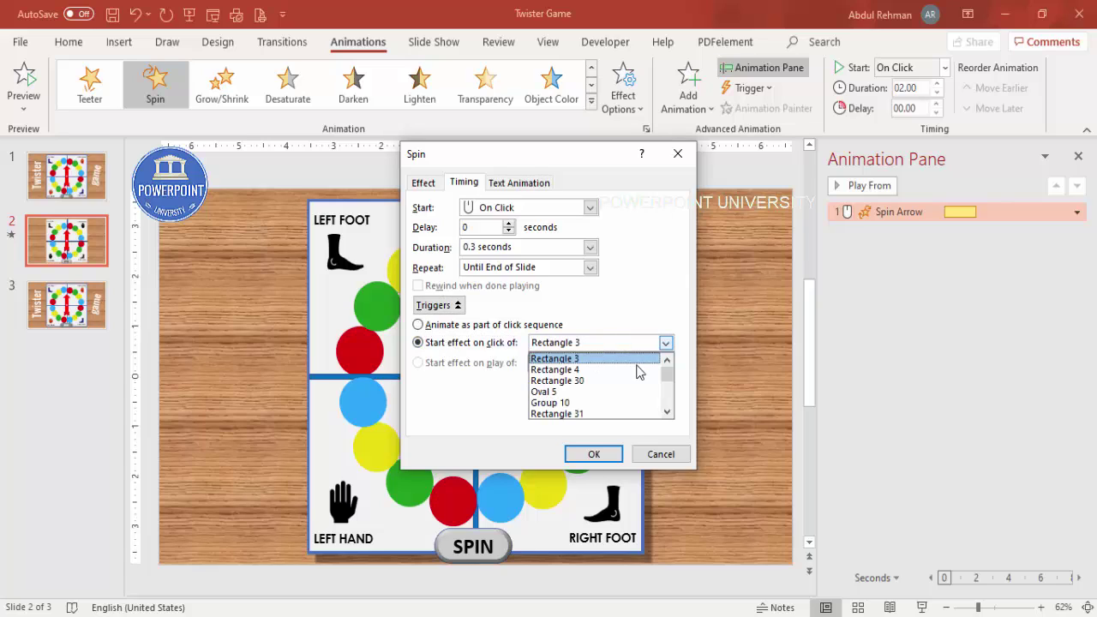
{"action": "scroll", "coordinate": [664, 382], "scroll_direction": "down", "scroll_amount": 4}
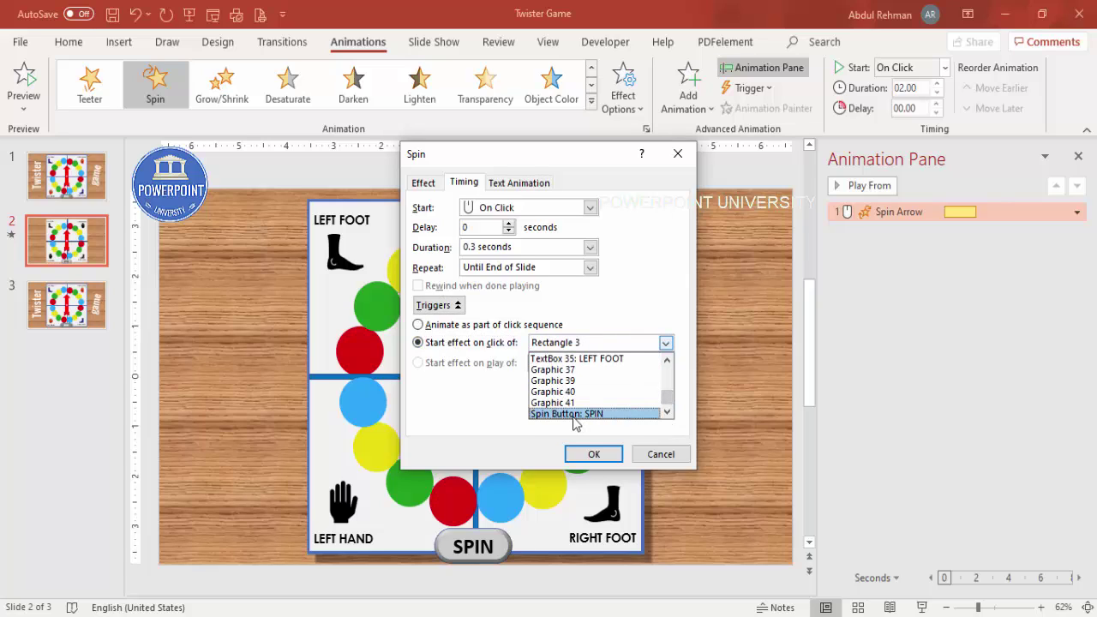
{"action": "left_click", "coordinate": [588, 414]}
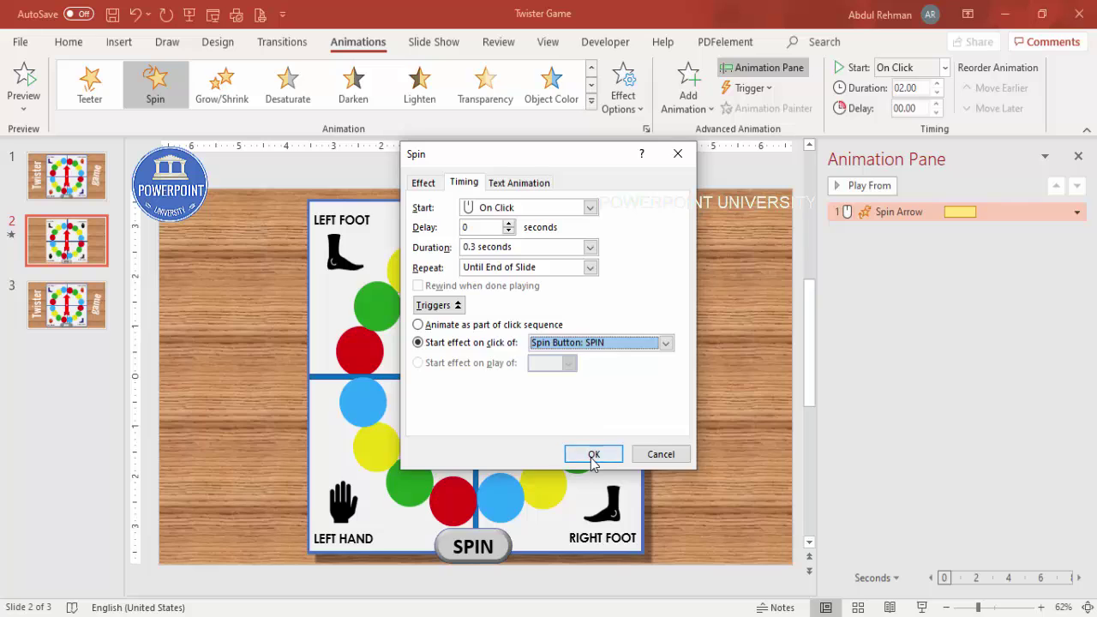
{"action": "left_click", "coordinate": [593, 454]}
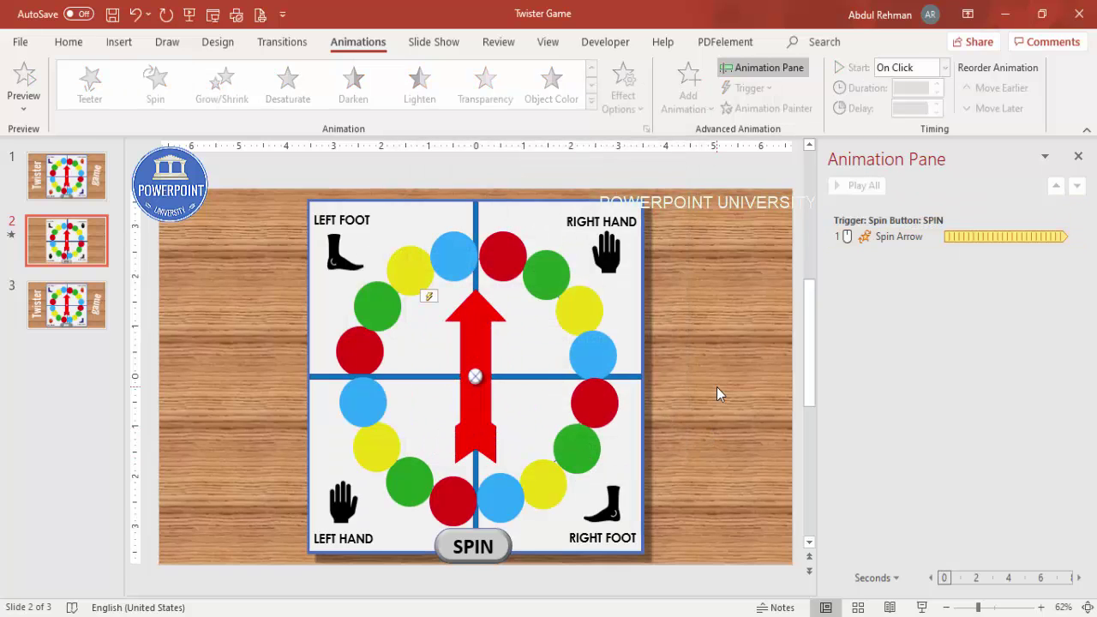
Test the spinner in the slide show by pressing SPIN, then exit.
{"action": "left_click", "coordinate": [922, 607]}
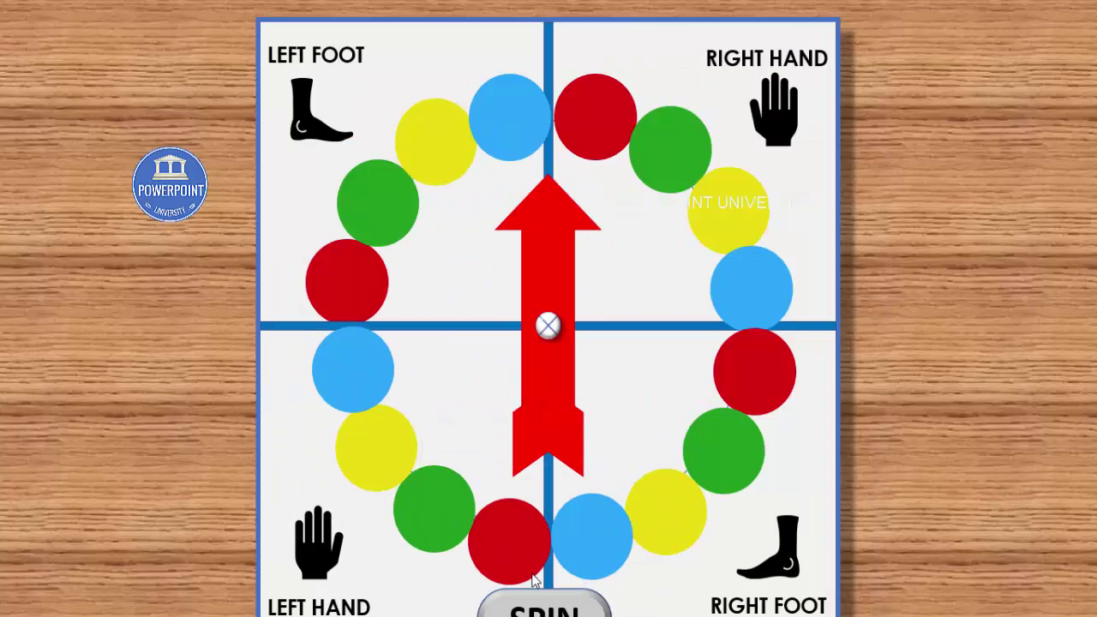
{"action": "left_click", "coordinate": [551, 609]}
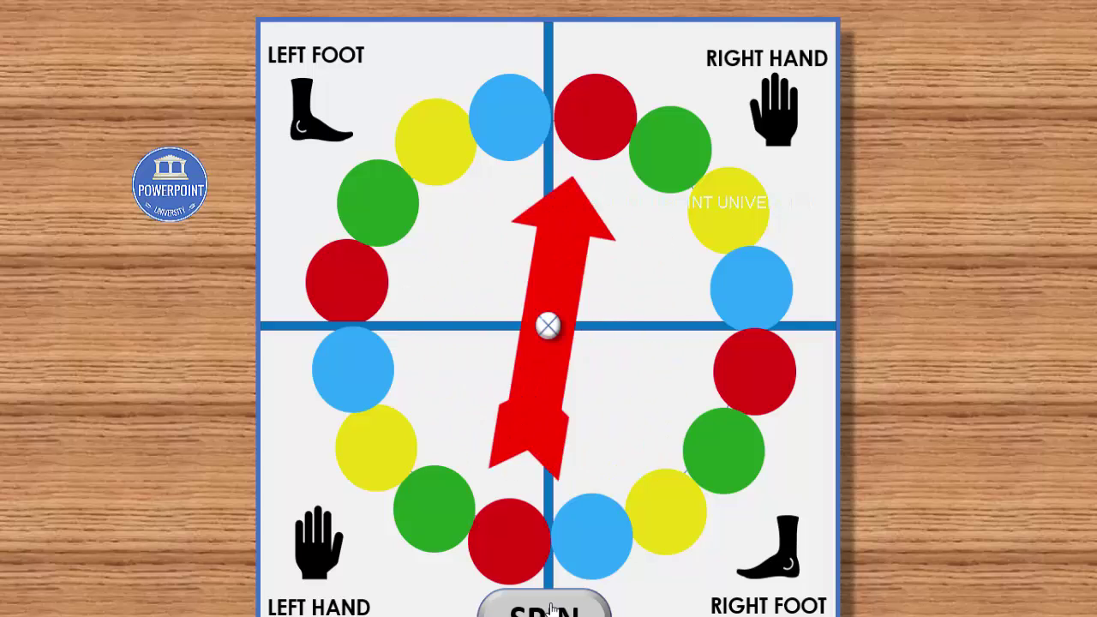
{"action": "key", "text": "Escape"}
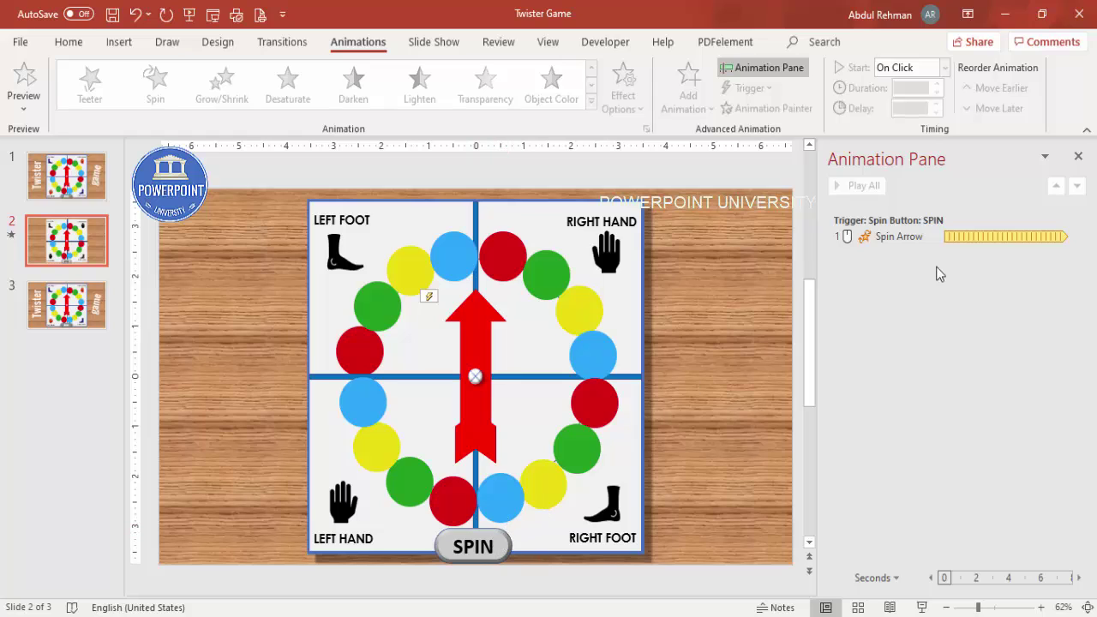
Add an Appear effect to the arrow and move it under the SPIN button trigger.
{"action": "left_click", "coordinate": [482, 345]}
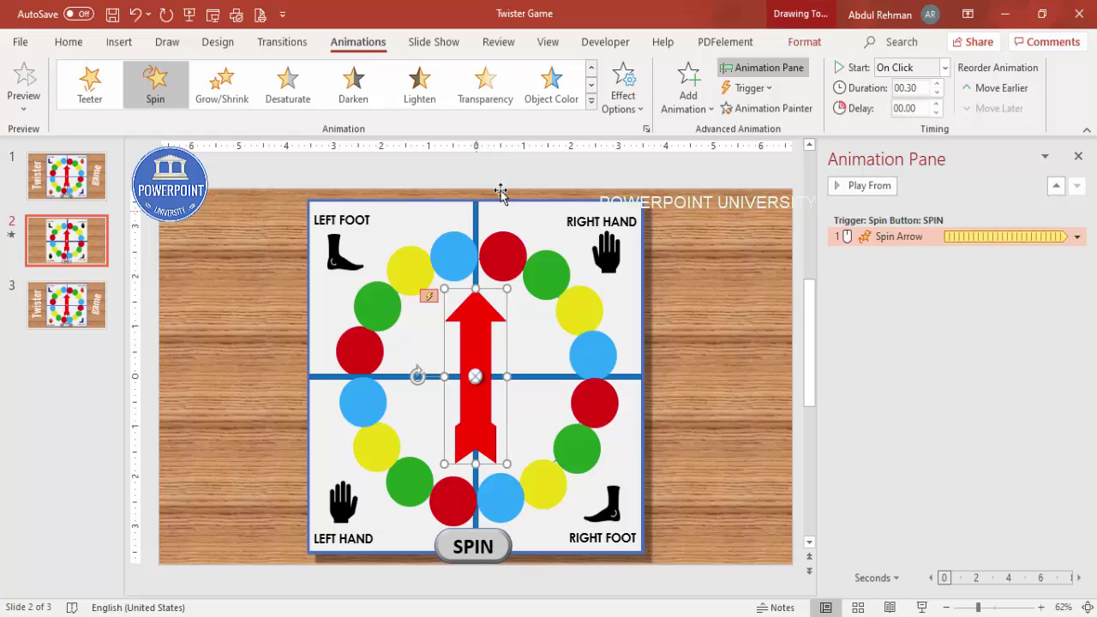
{"action": "left_click", "coordinate": [685, 103]}
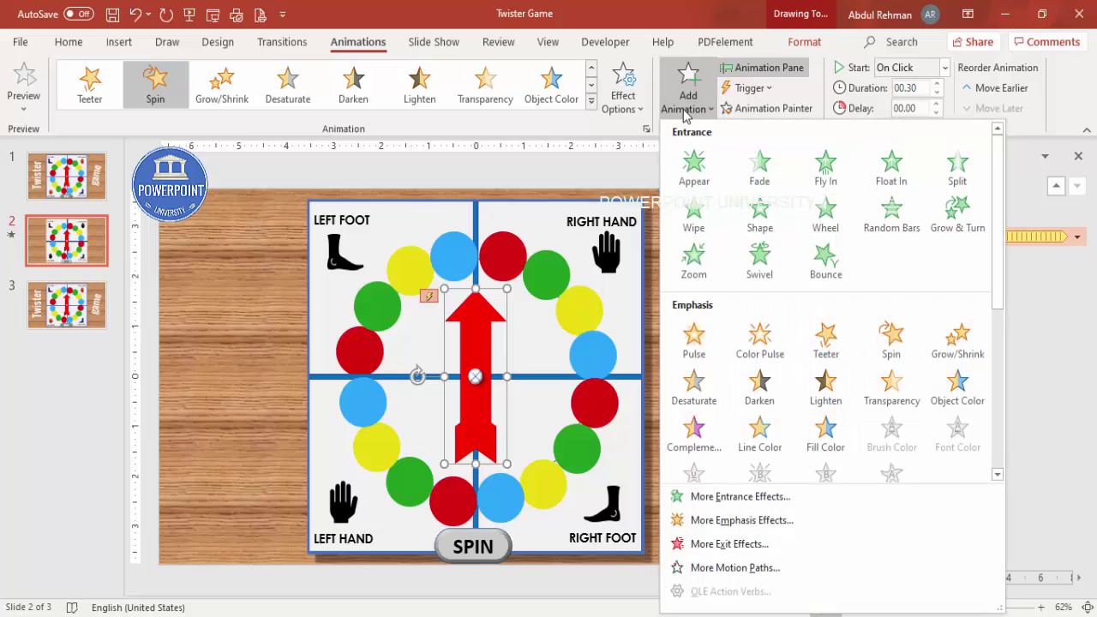
{"action": "left_click", "coordinate": [692, 171]}
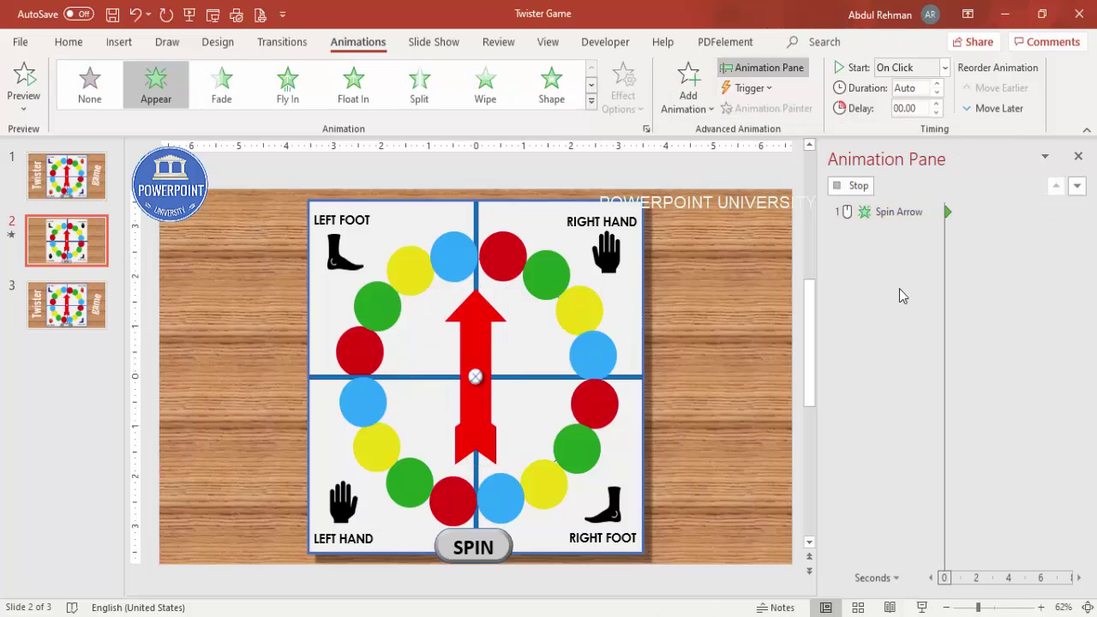
{"action": "left_click_drag", "start_coordinate": [897, 209], "coordinate": [899, 262]}
{"action": "left_click", "coordinate": [690, 362]}
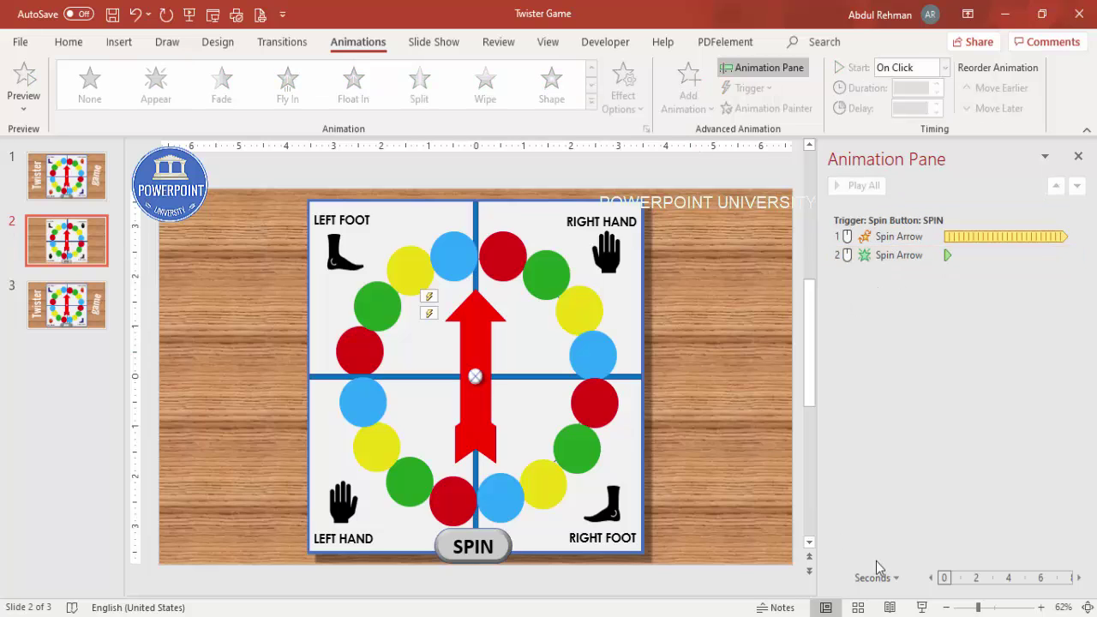
Run the slide show again to confirm the arrow spins on SPIN, then exit.
{"action": "left_click", "coordinate": [922, 606]}
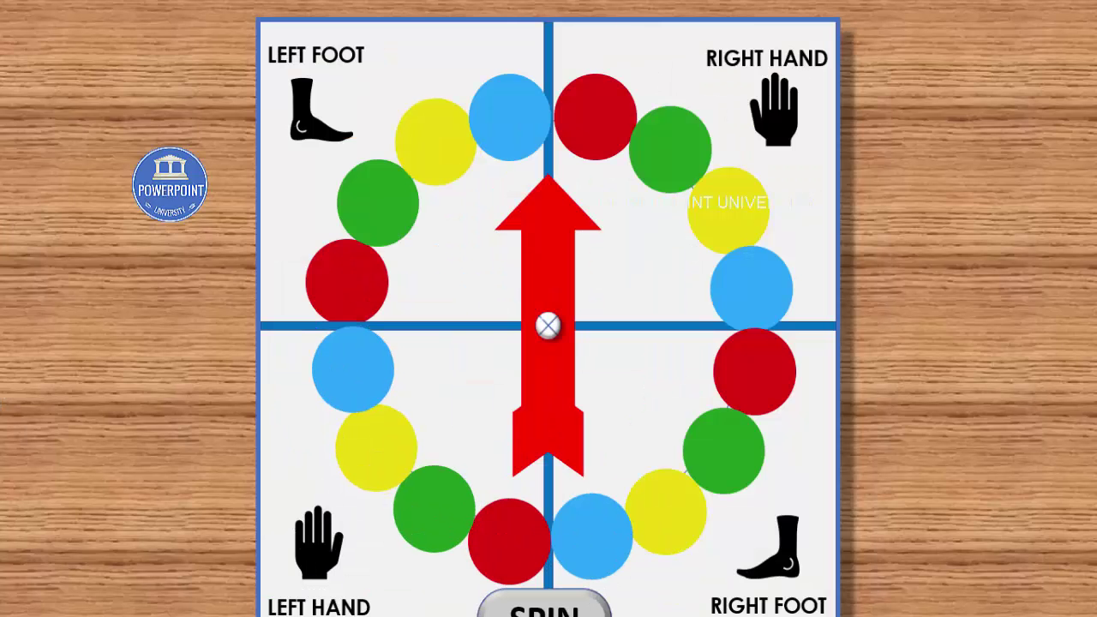
{"action": "left_click", "coordinate": [559, 610]}
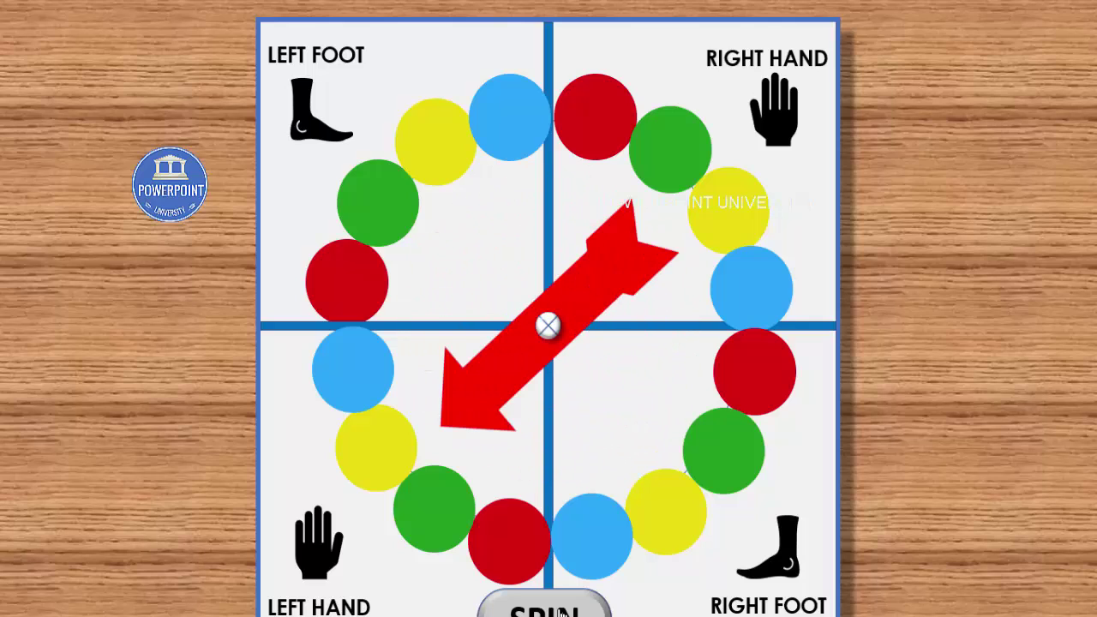
{"action": "key", "text": "Escape"}
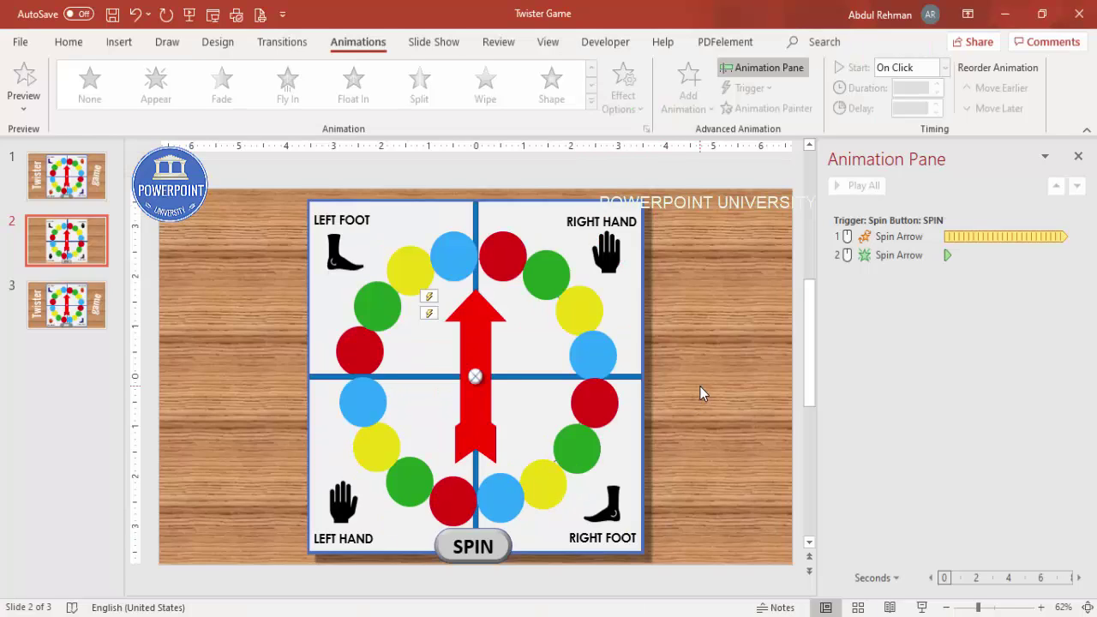